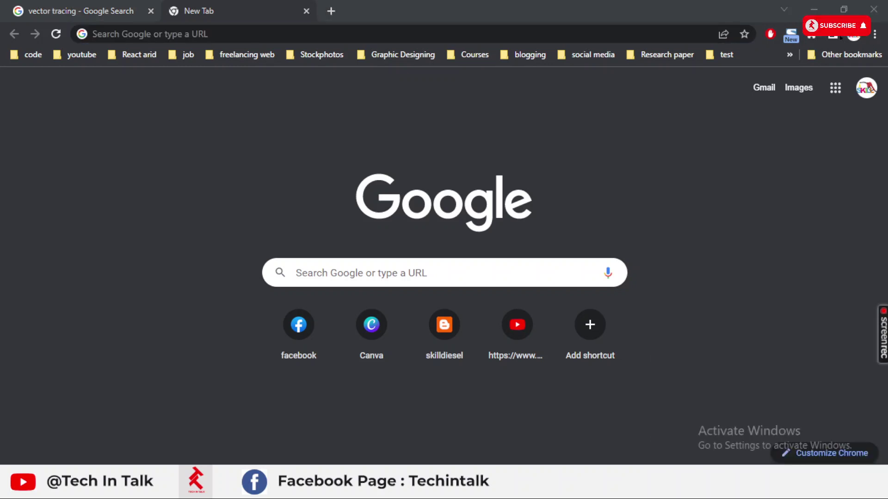
- Examine the image examples in the existing Google search results for vector tracing
left_click(126, 9)
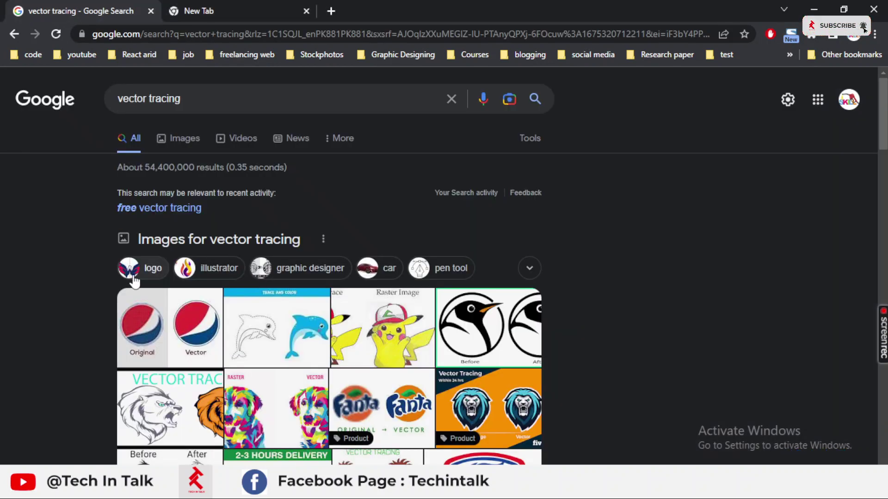
scroll(86, 275, "down", 1)
scroll(89, 283, "down", 2)
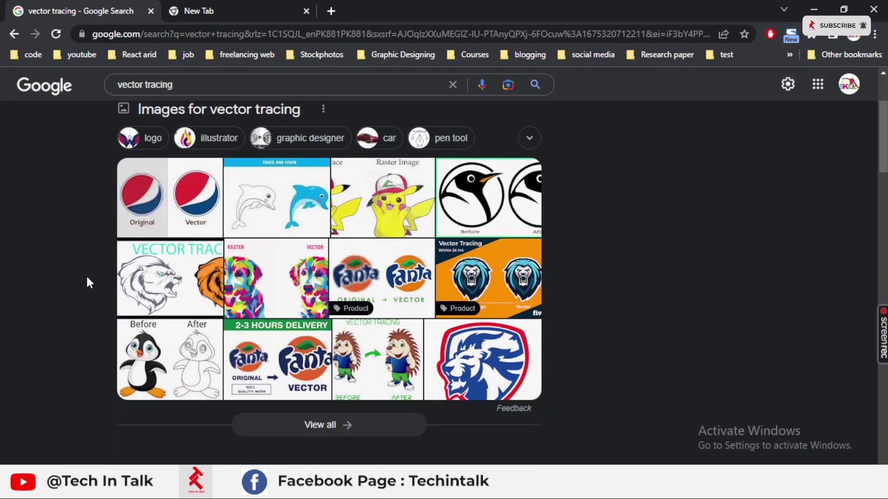
scroll(87, 278, "down", 2)
scroll(87, 281, "up", 2)
scroll(88, 283, "up", 2)
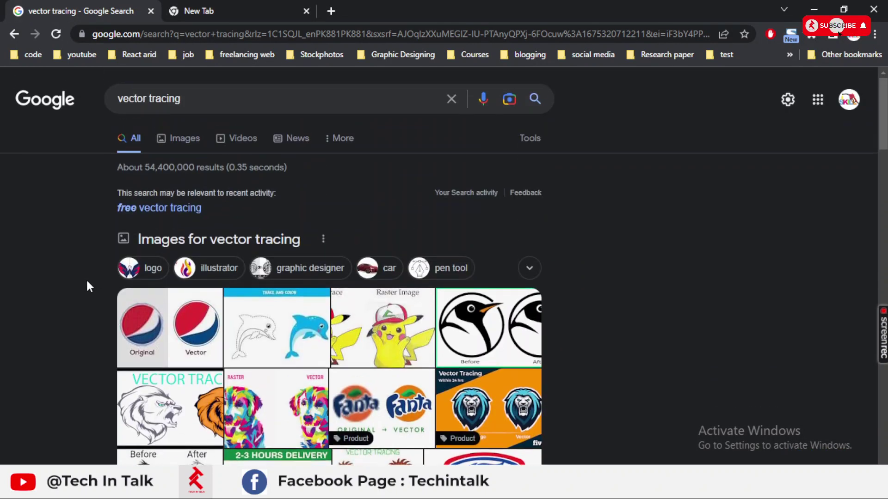
scroll(89, 296, "down", 6)
scroll(92, 329, "down", 1)
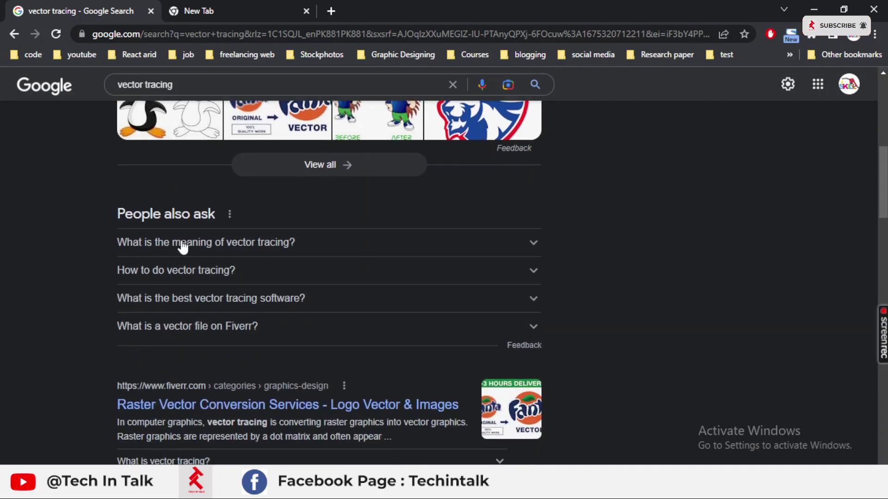
- Expand the question "What is the meaning of vector tracing?" and read its answer alongside the example images
left_click(203, 240)
scroll(76, 291, "down", 1)
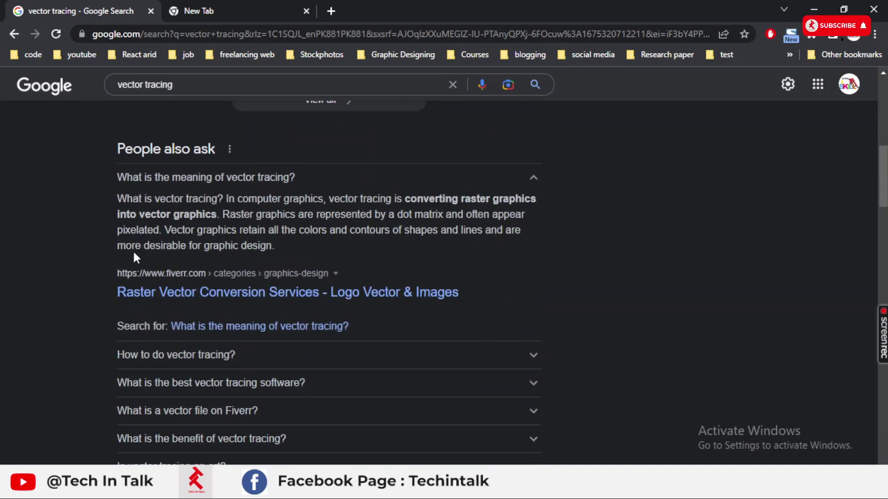
left_click_drag(118, 199, 224, 197)
left_click(230, 200)
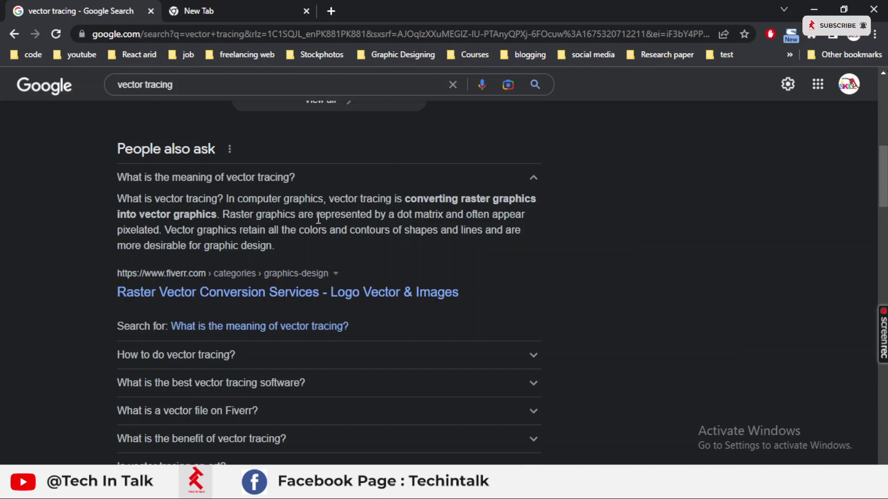
scroll(319, 219, "down", 1)
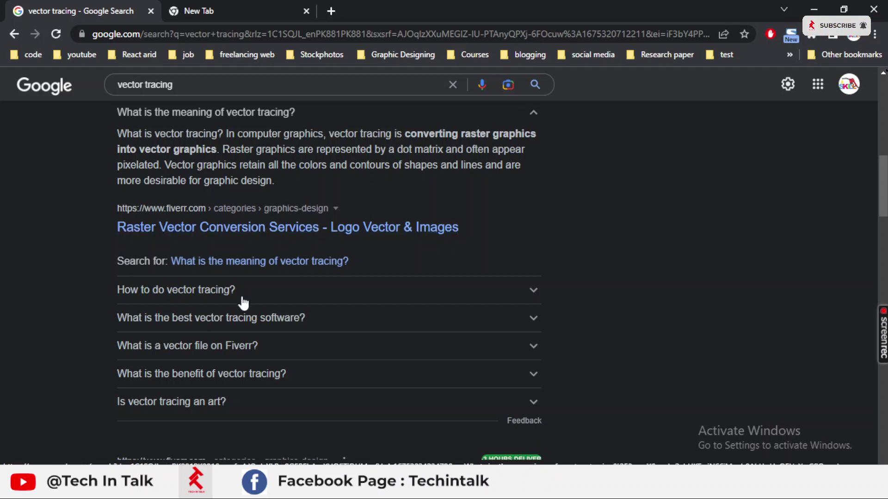
scroll(48, 313, "down", 1)
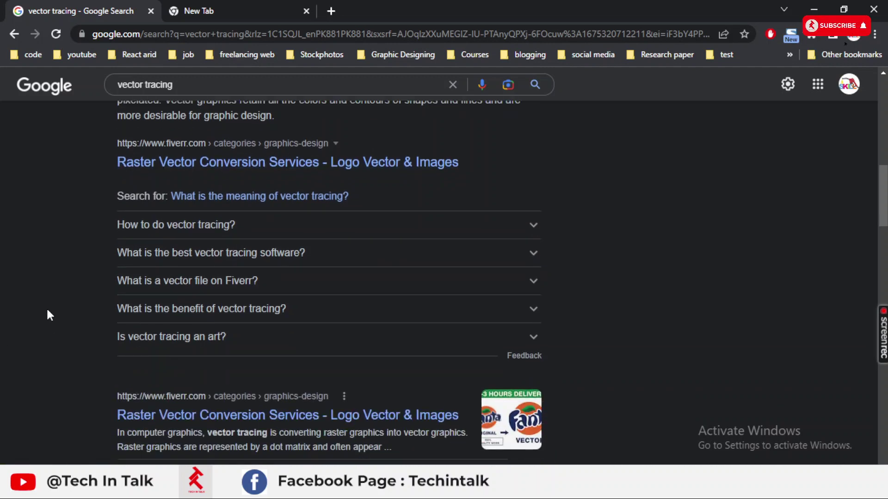
scroll(52, 301, "up", 1)
scroll(52, 295, "up", 10)
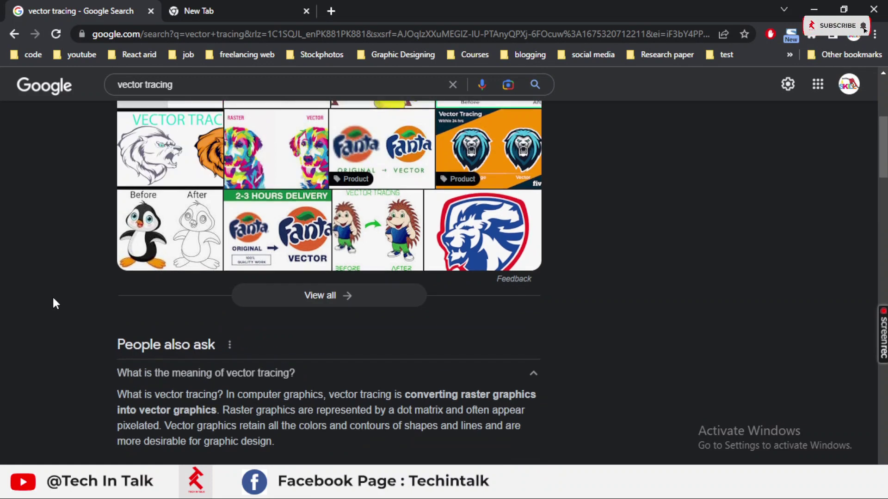
scroll(54, 304, "down", 1)
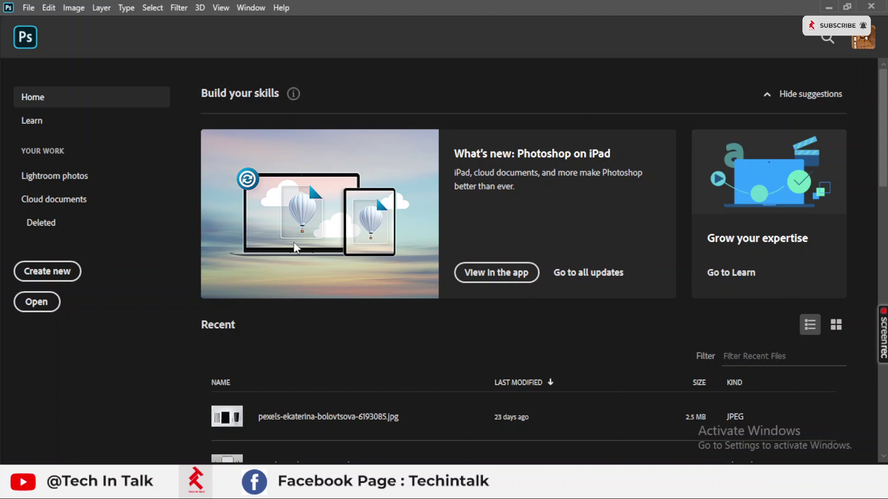
- Create a new 2000 x 2000 px document at 300 ppi with RGB color and a white background
left_click(43, 276)
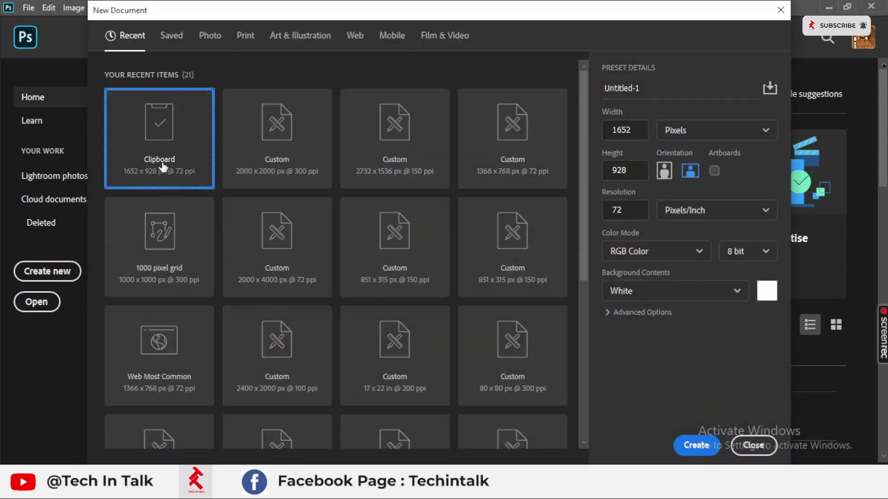
left_click(289, 139)
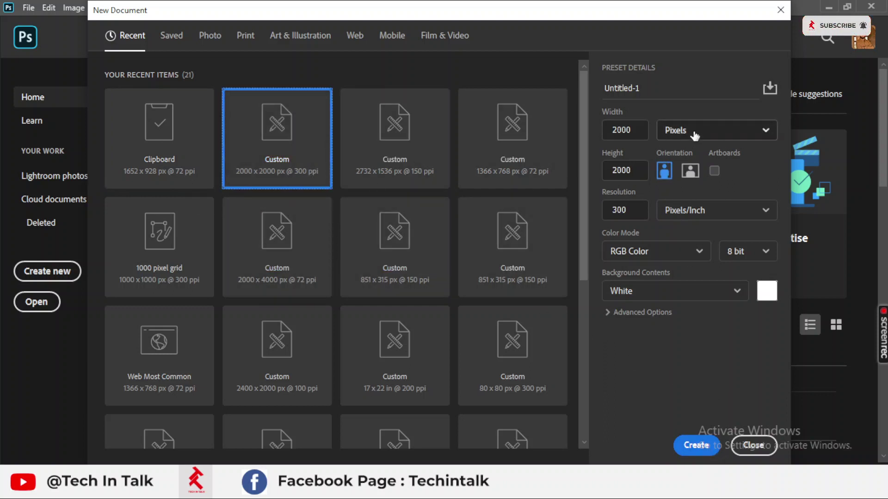
left_click(676, 130)
left_click(676, 130)
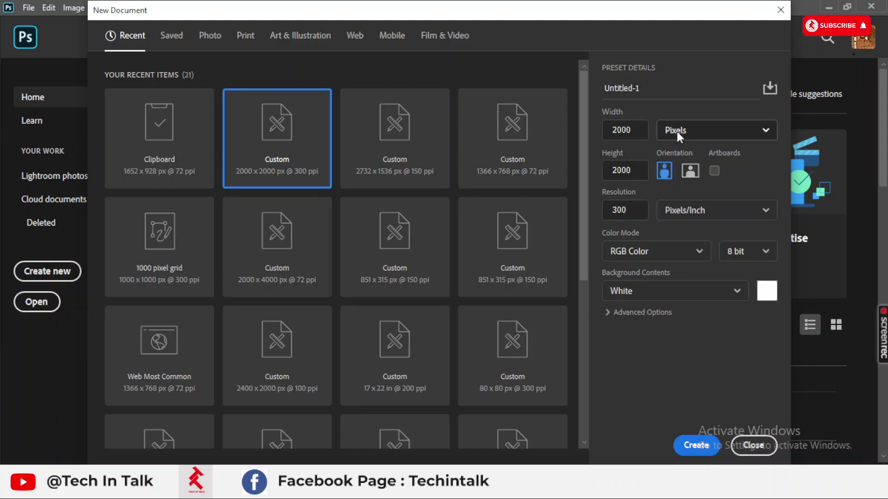
left_click(699, 251)
left_click(693, 322)
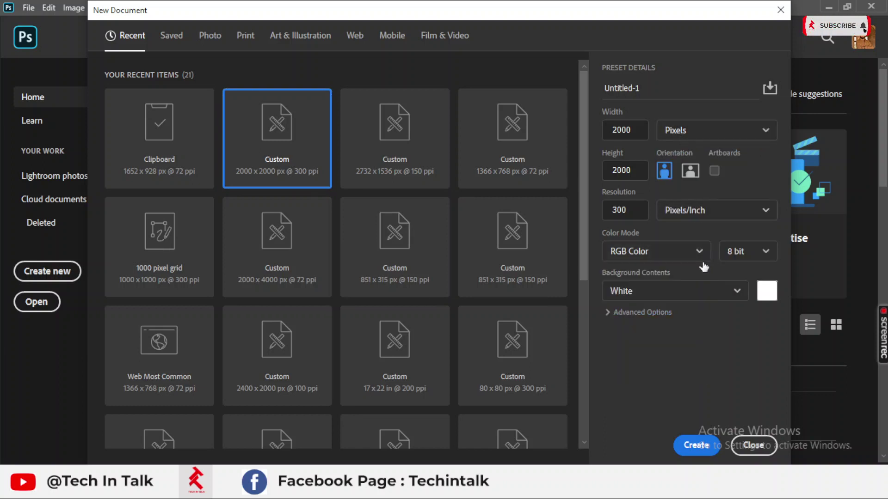
left_click(712, 437)
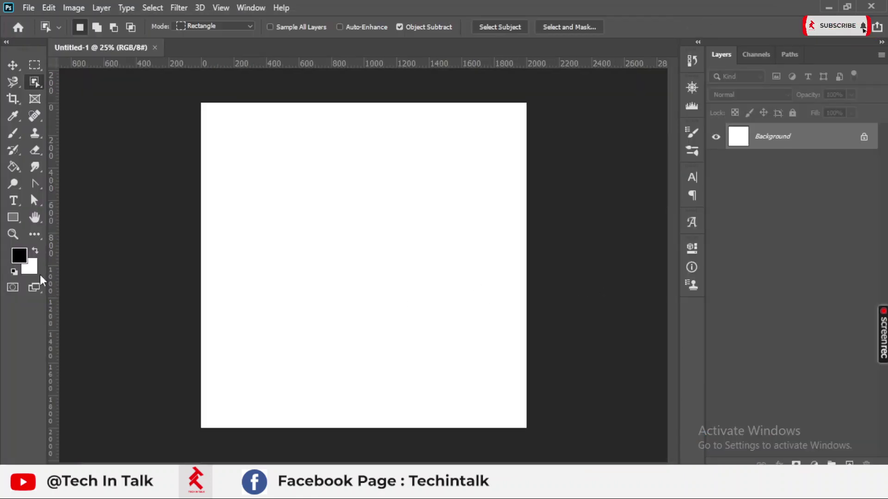
- Preview the cat photo pexels-cats-coming-1543793.jpg in the Downloads folder and place it into the new document
left_click(313, 486)
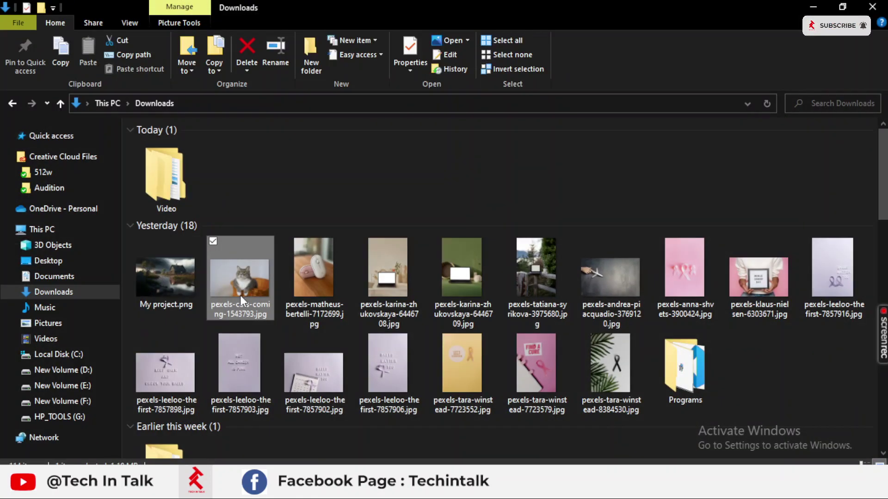
left_click(241, 272)
double_click(240, 268)
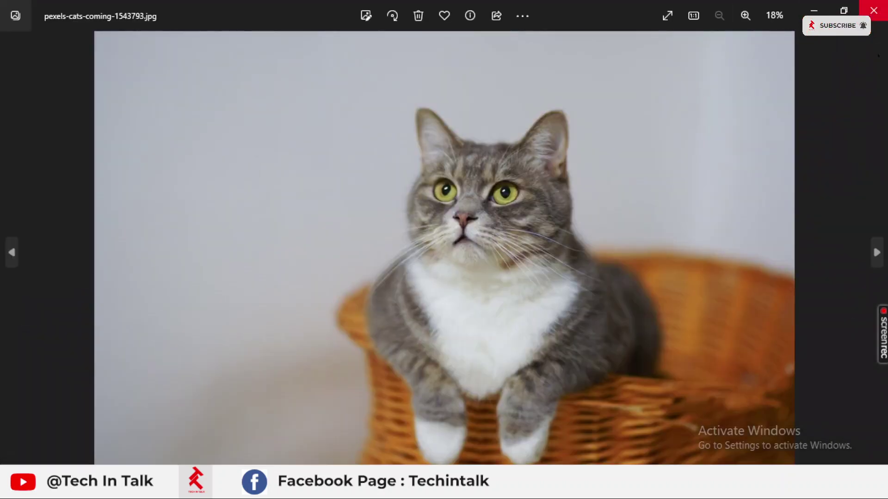
left_click(873, 11)
left_click_drag(269, 262, 341, 441)
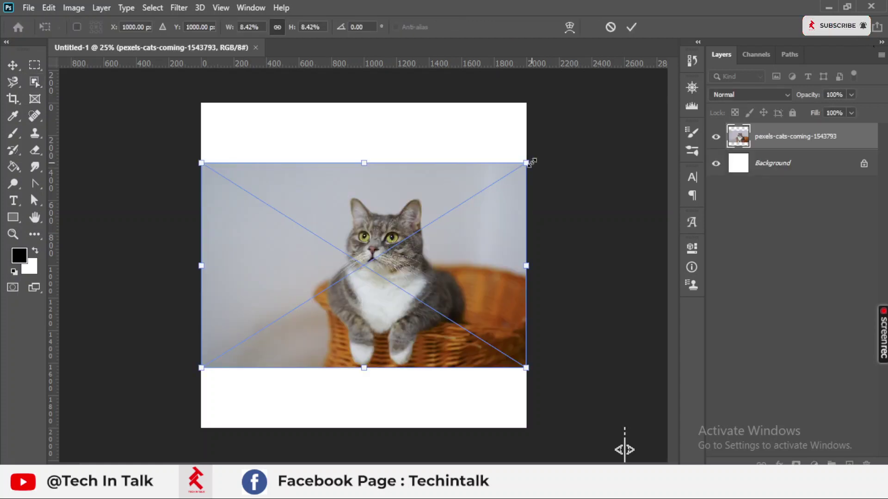
- Enlarge the placed cat photo to about 15% scale, reposition it so the whole cat fits the canvas, and commit the placement
left_click_drag(530, 161, 638, 85)
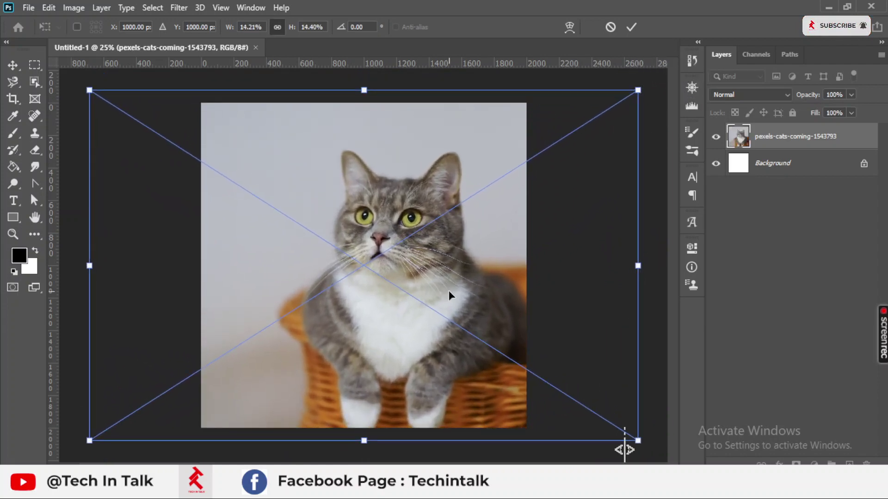
left_click_drag(452, 293, 416, 273)
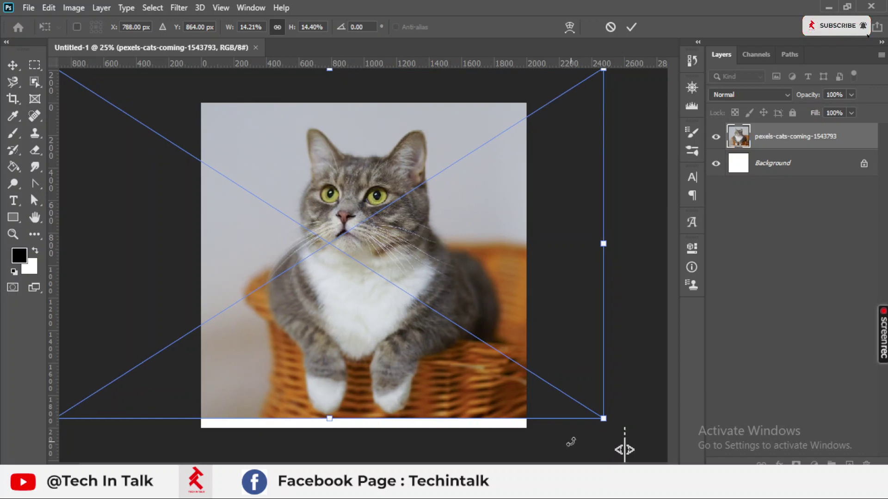
left_click_drag(603, 419, 629, 436)
left_click_drag(496, 332, 480, 315)
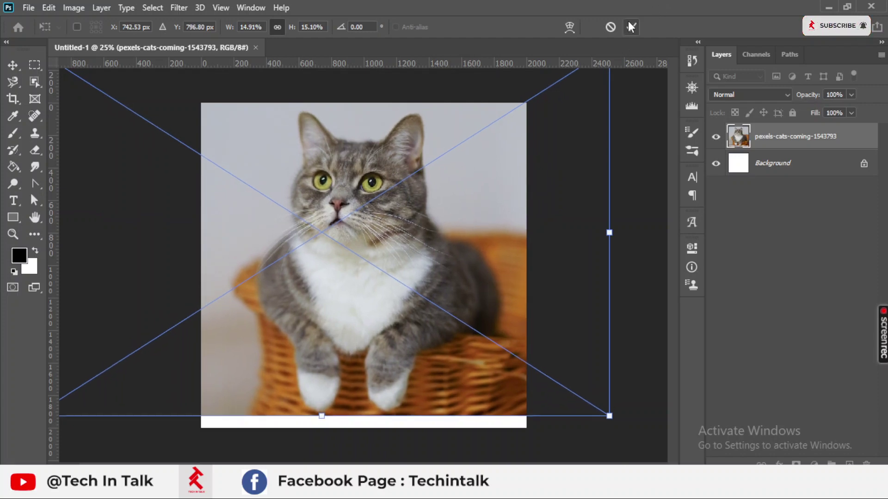
key("w")
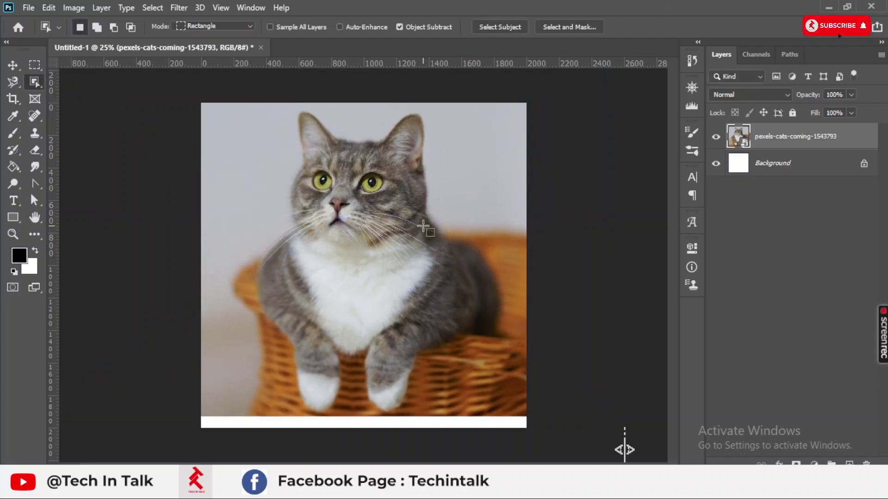
- Select the cat with the Object Selection Tool and add a layer mask that hides the photo's background
right_click(35, 84)
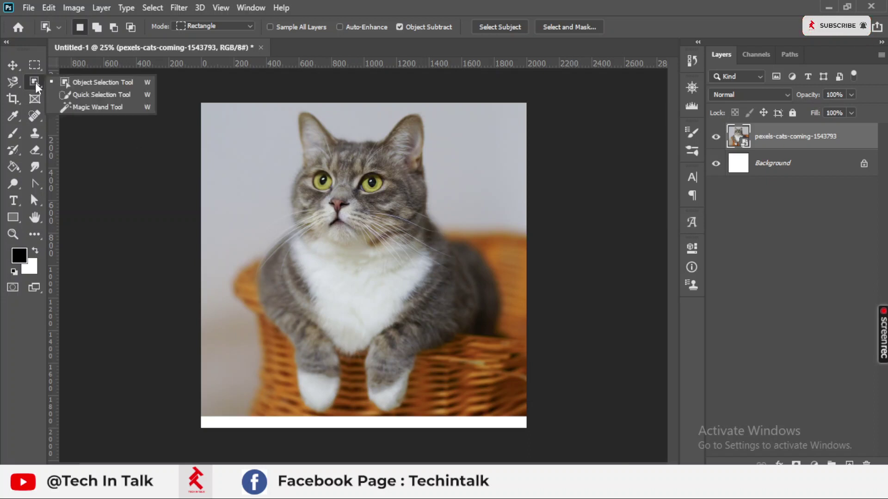
left_click(77, 86)
left_click_drag(259, 123, 487, 398)
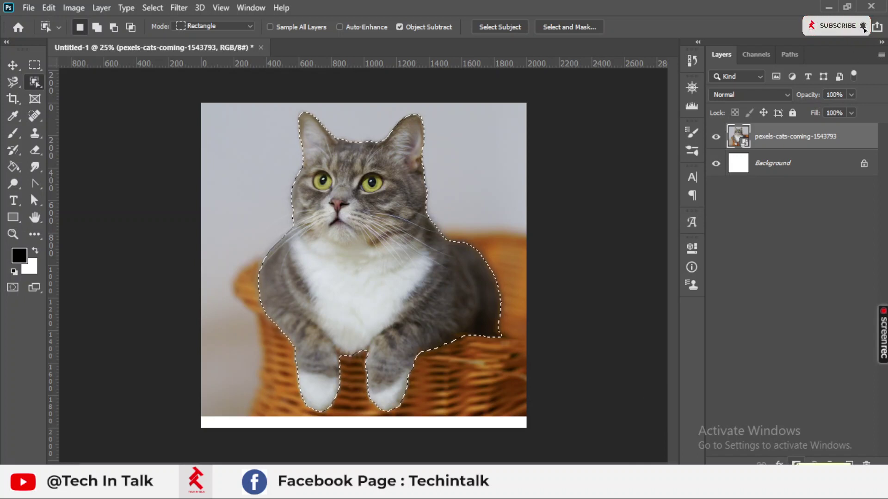
left_click(795, 463)
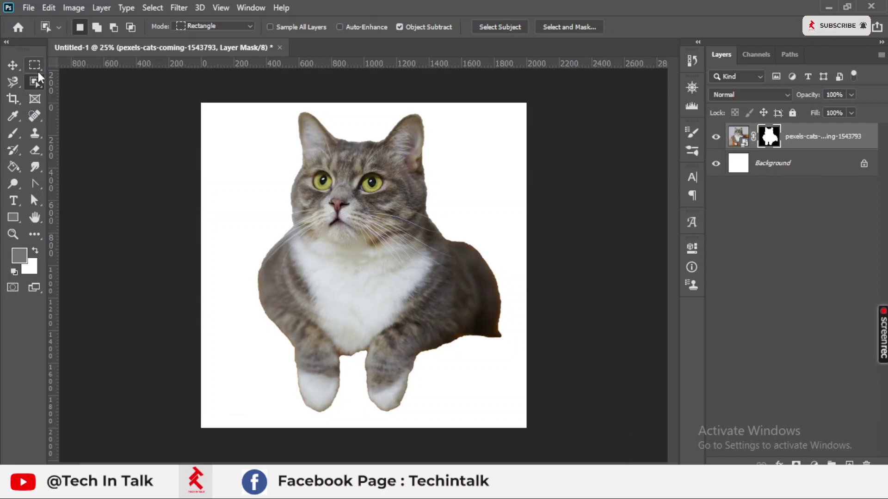
- Inspect the edges of the masked cat from the face down to the paws with the Move tool active, and select the cat layer
left_click(13, 65)
scroll(348, 125, "up", 5)
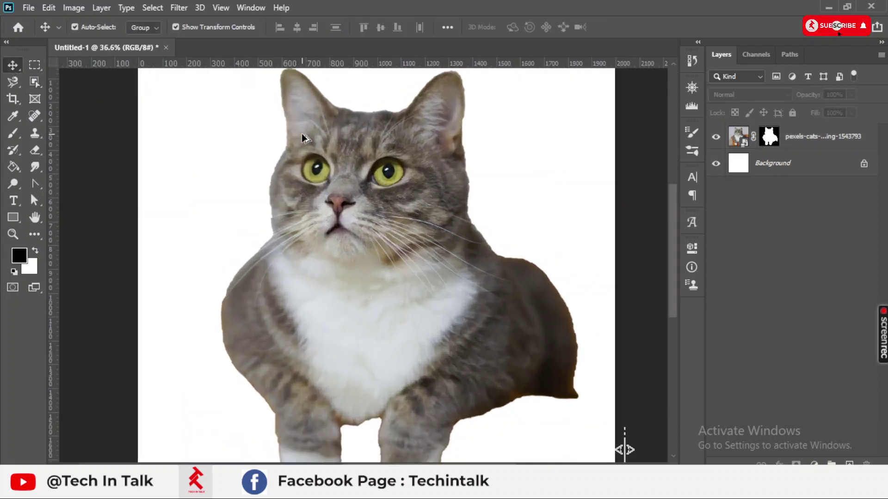
scroll(303, 138, "up", 4)
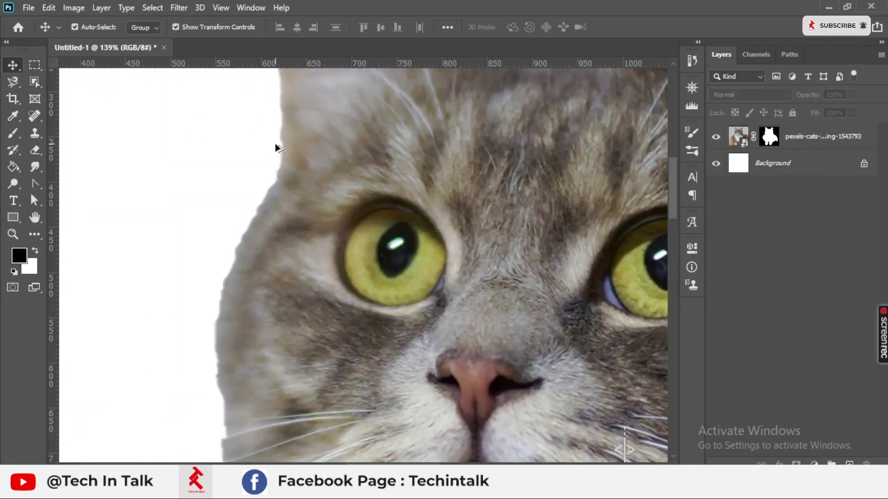
scroll(277, 145, "up", 1)
scroll(275, 153, "down", 5)
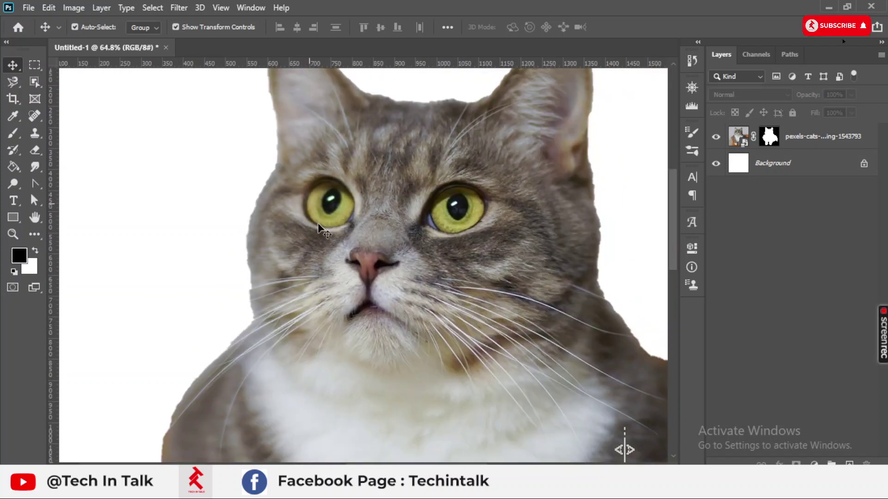
left_click_drag(346, 297, 397, 198)
scroll(376, 262, "down", 3)
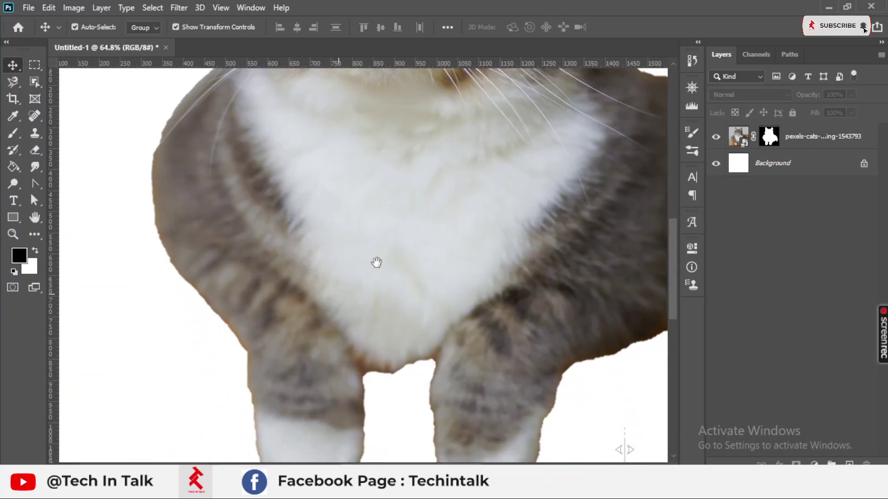
scroll(313, 208, "down", 5)
scroll(323, 151, "down", 3)
left_click_drag(323, 151, 372, 348)
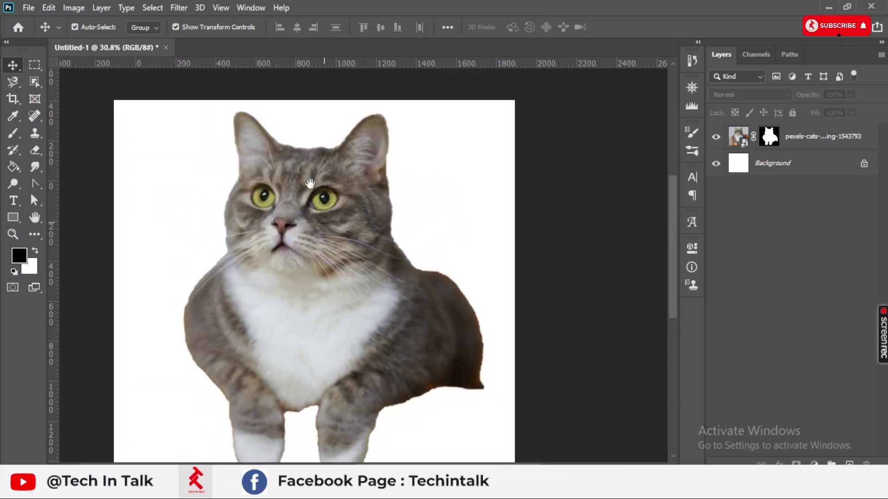
left_click(332, 270)
scroll(307, 251, "down", 1)
scroll(314, 238, "up", 1)
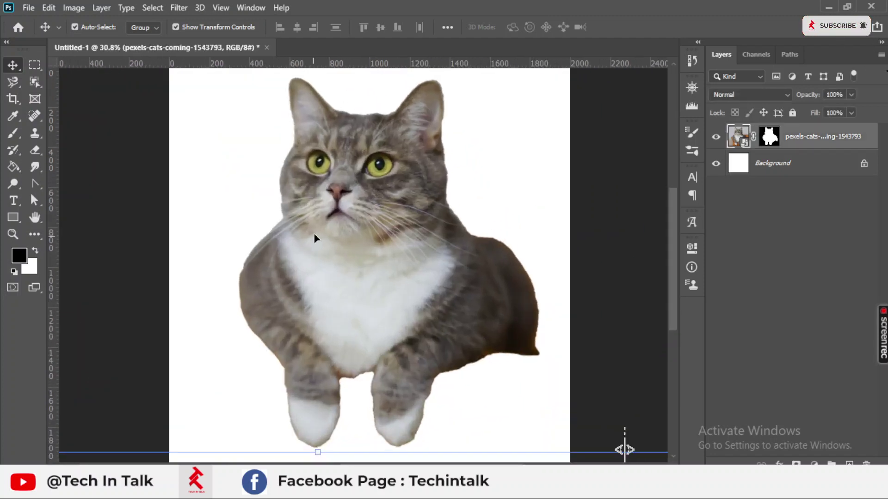
left_click_drag(315, 238, 301, 256)
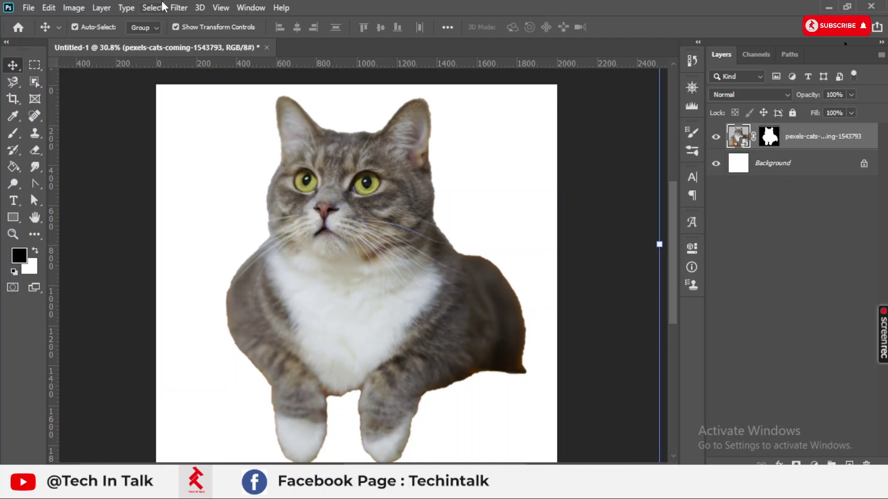
left_click(187, 8)
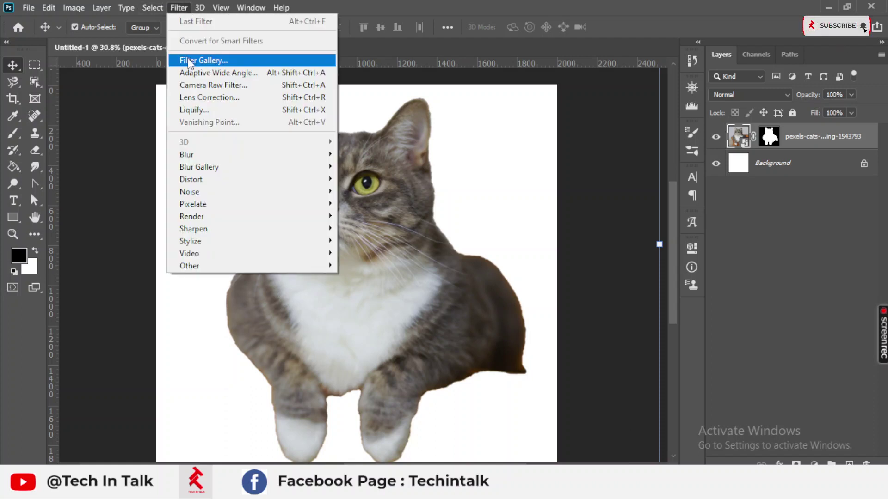
left_click(497, 282)
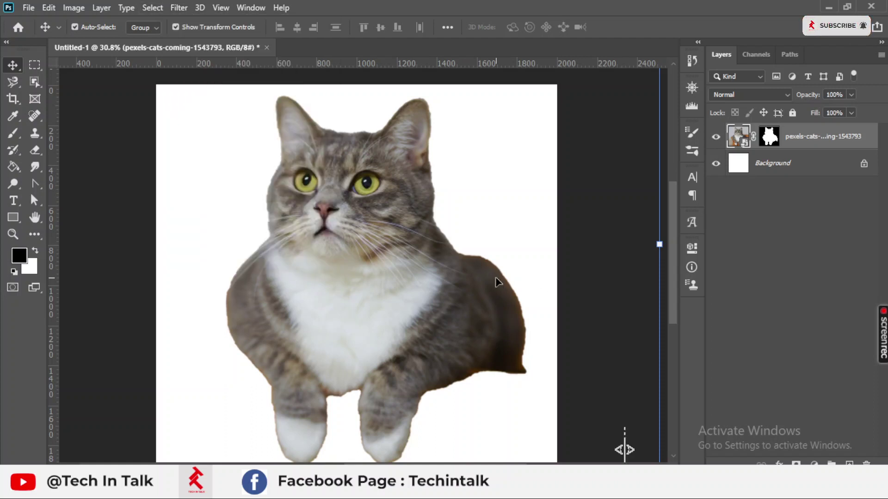
scroll(457, 289, "down", 3)
scroll(453, 275, "up", 1)
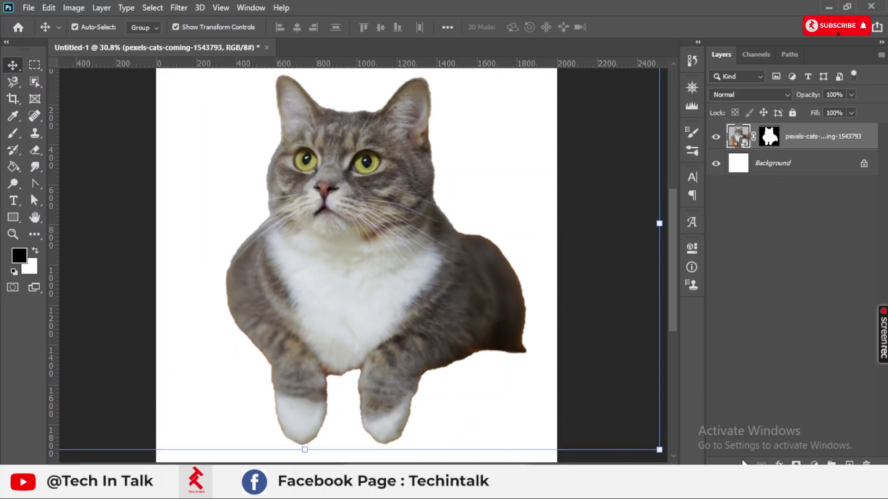
- Add a Brightness/Contrast adjustment layer with default settings above the cat layer
left_click(779, 464)
key("Escape")
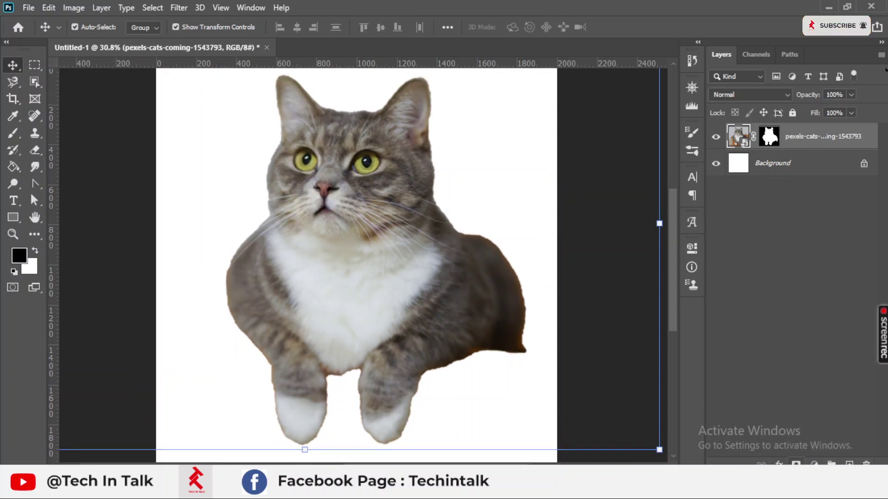
left_click(813, 464)
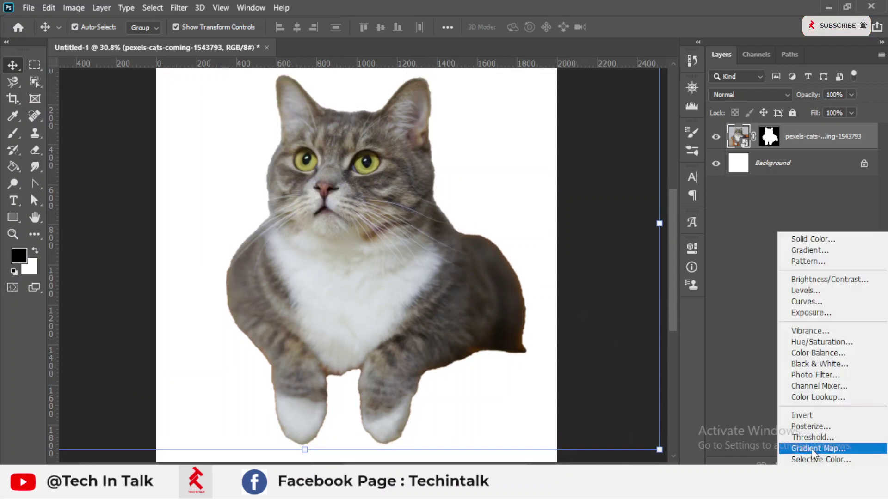
left_click(827, 280)
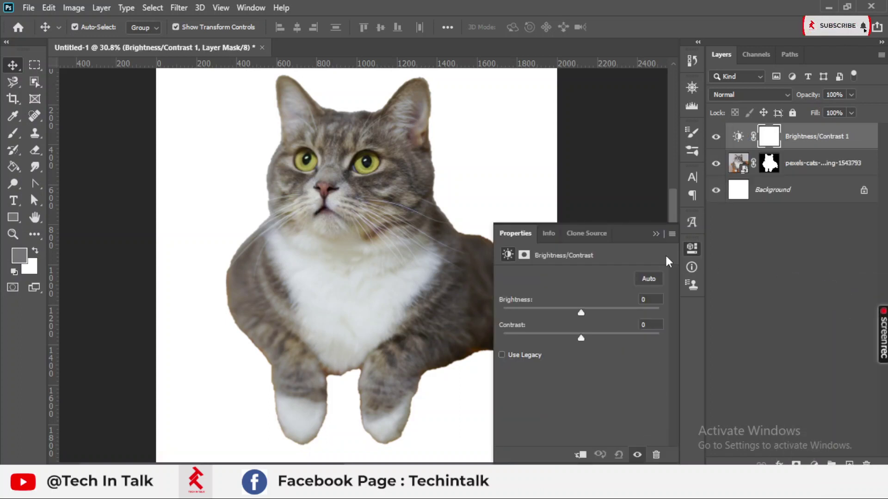
left_click(656, 234)
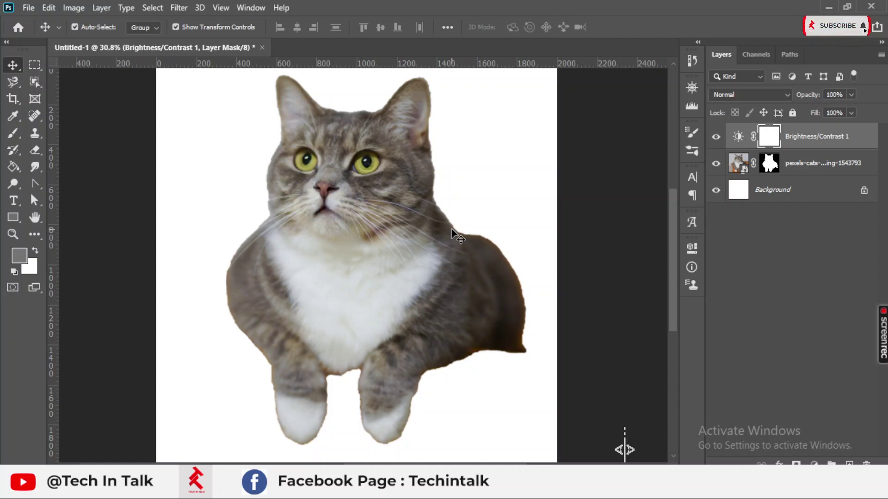
key("ctrl+l")
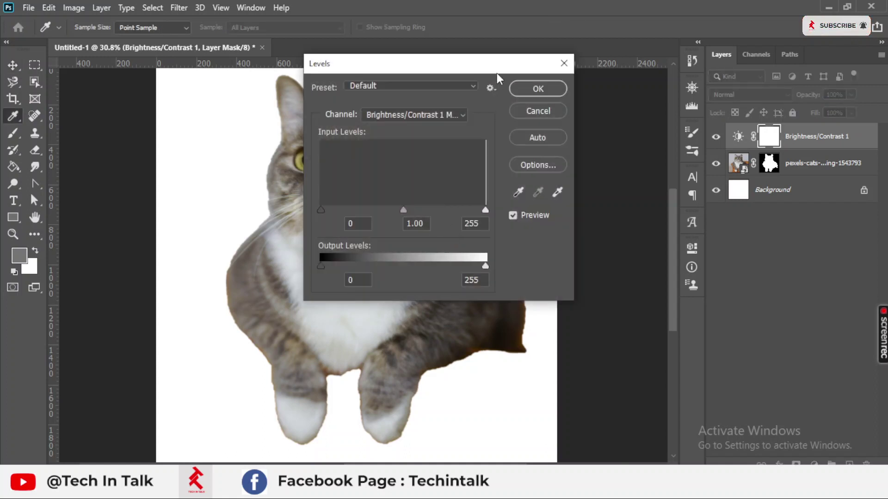
left_click_drag(505, 74, 528, 109)
left_click(565, 130)
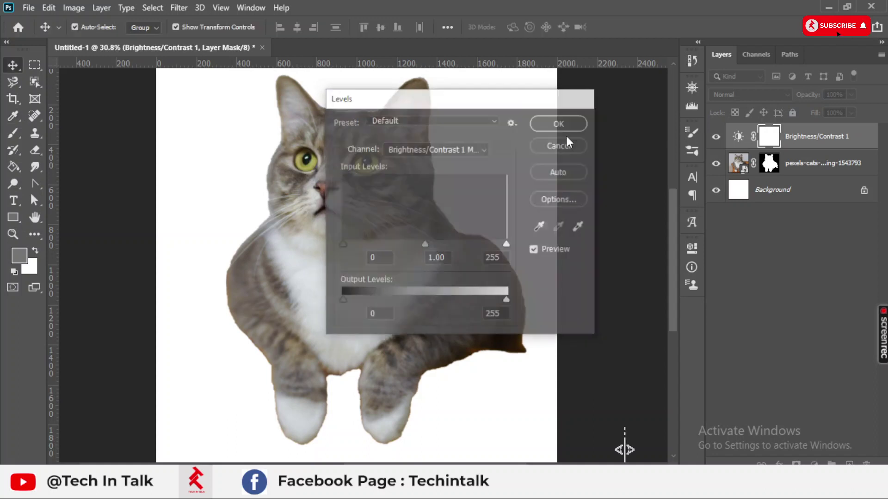
- Add a Hue/Saturation adjustment layer above the Brightness/Contrast layer and lower its saturation to -100
left_click(814, 463)
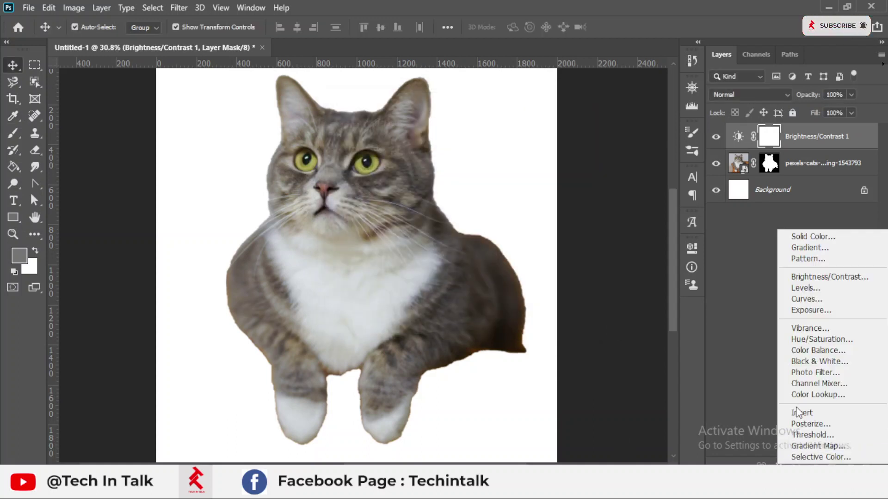
left_click(809, 340)
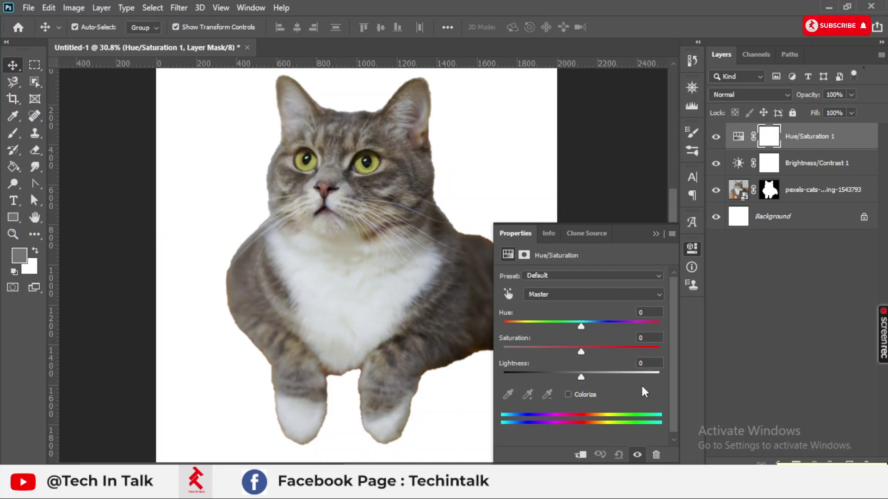
left_click(814, 462)
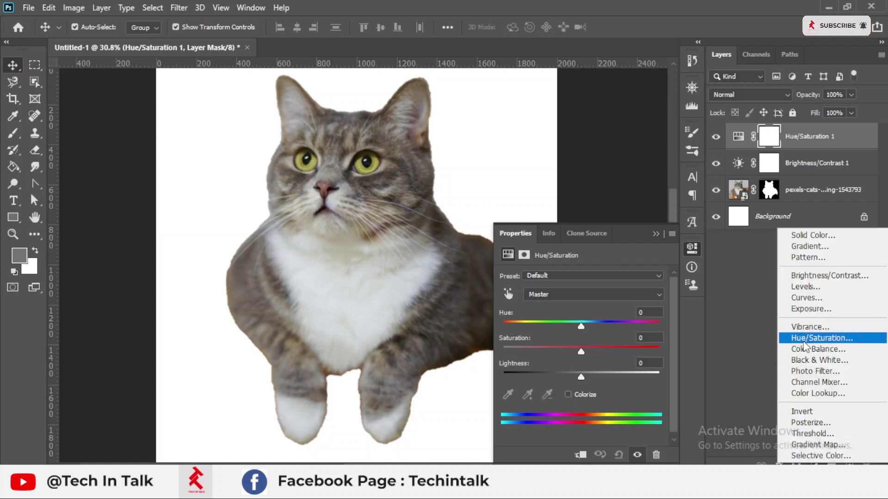
left_click(555, 340)
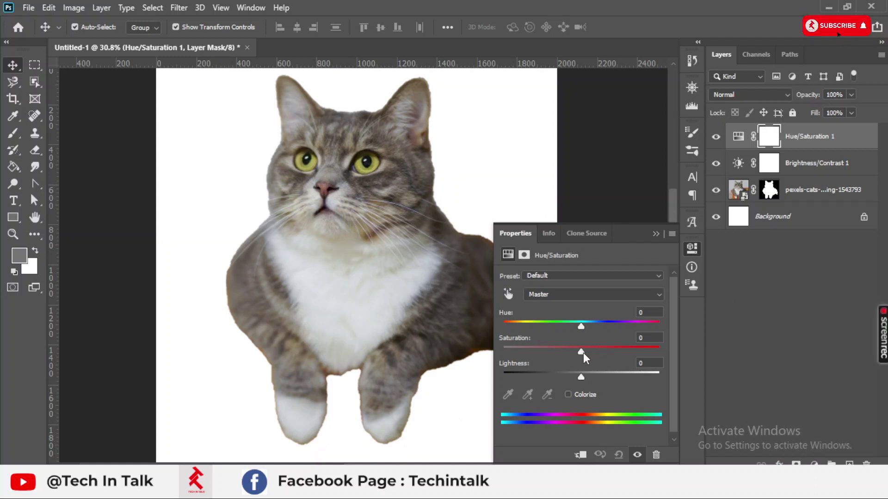
left_click_drag(579, 349, 479, 356)
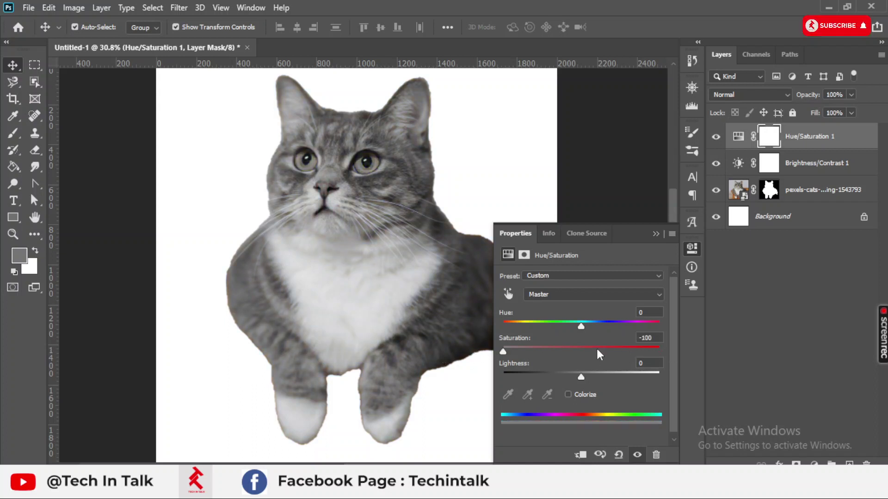
left_click(656, 234)
scroll(450, 242, "up", 1)
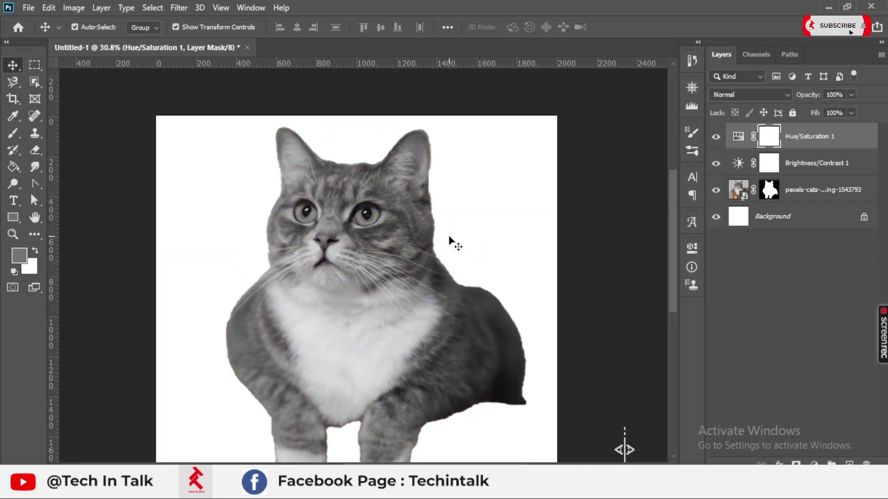
scroll(451, 241, "down", 1)
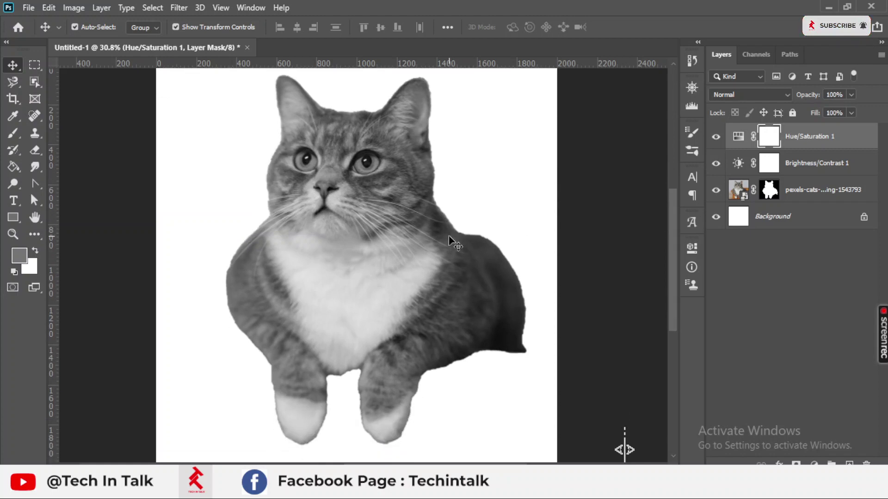
scroll(452, 242, "up", 1)
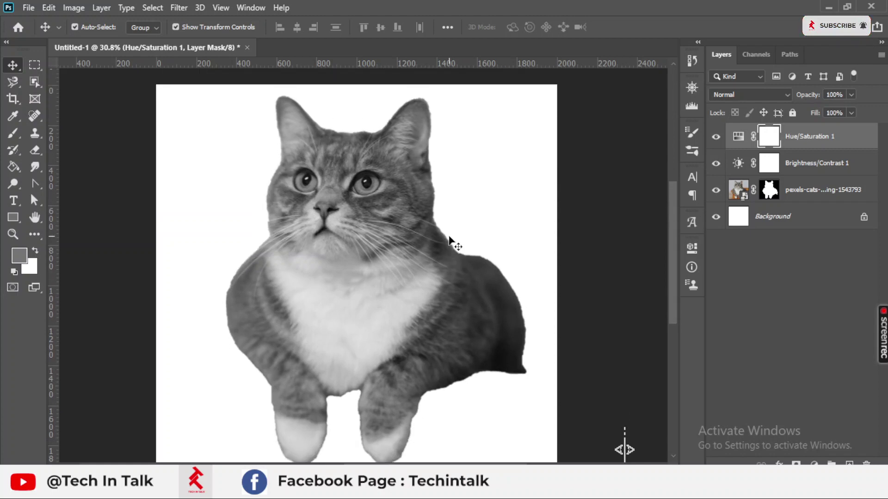
- Delete the Hue/Saturation and Brightness/Contrast adjustment layers above the cat layer
left_click(801, 191)
left_click(461, 215)
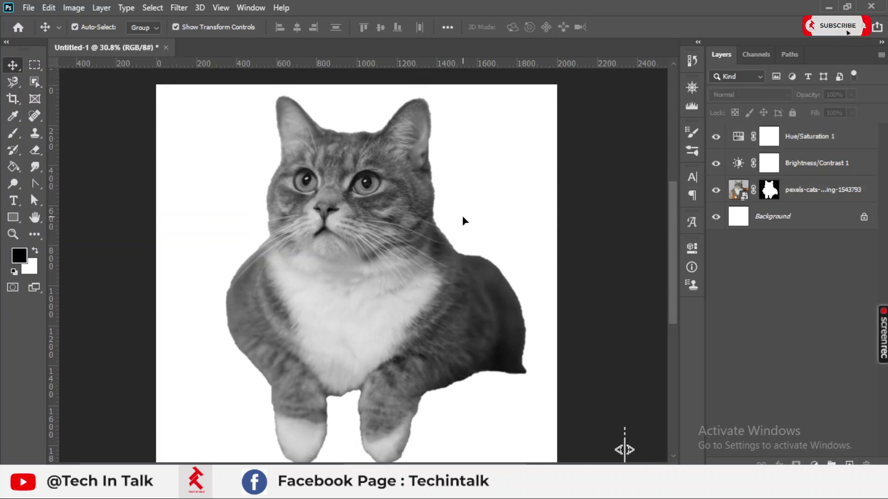
left_click(822, 172)
key("alt+bracketright")
key("Delete")
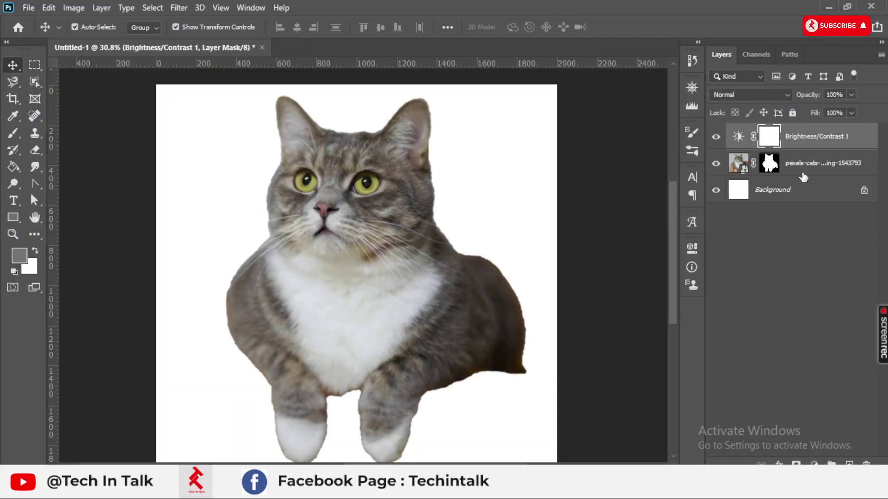
key("Delete")
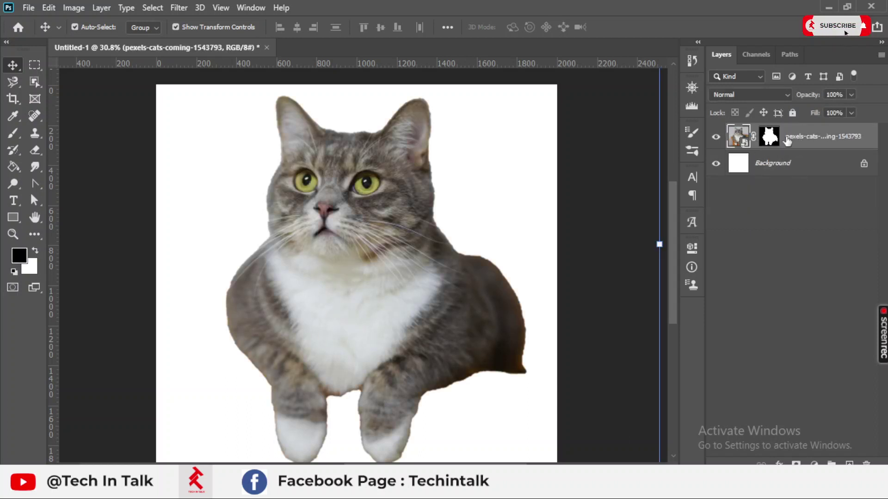
- Add a Hue/Saturation adjustment layer directly above the cat layer and set its saturation to -100
left_click(814, 463)
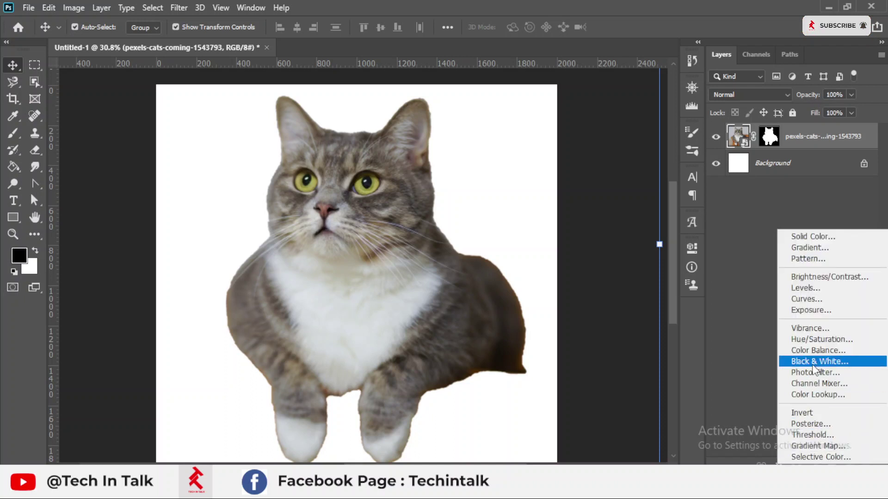
left_click(816, 339)
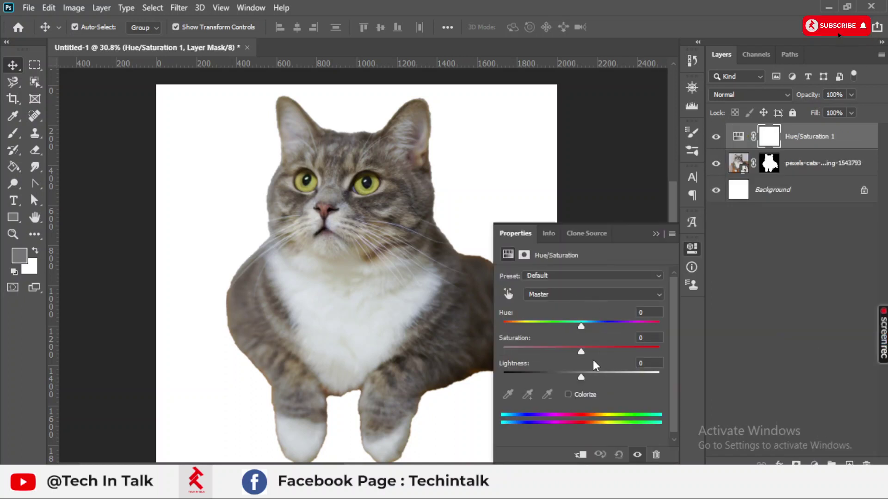
left_click_drag(580, 351, 463, 349)
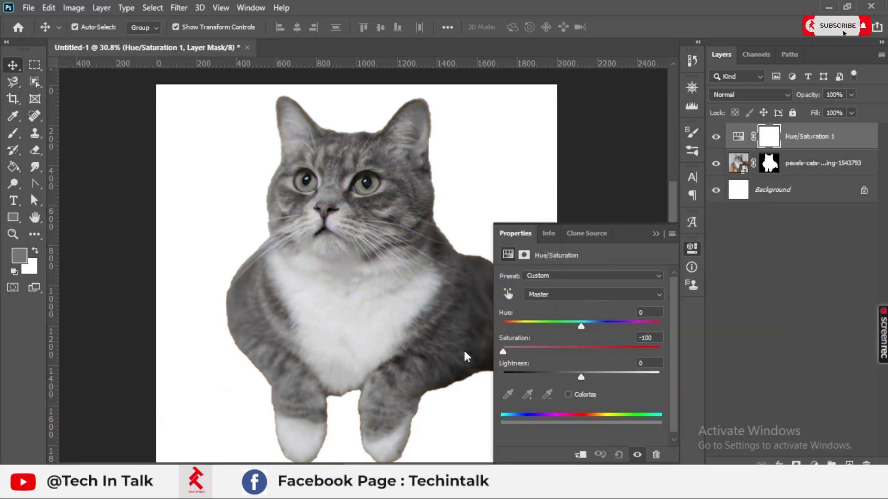
left_click(655, 234)
left_click(187, 11)
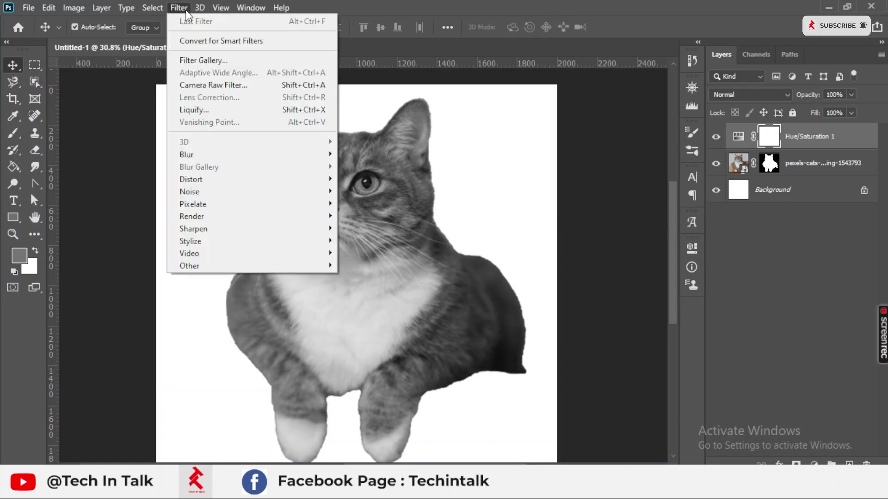
left_click(194, 85)
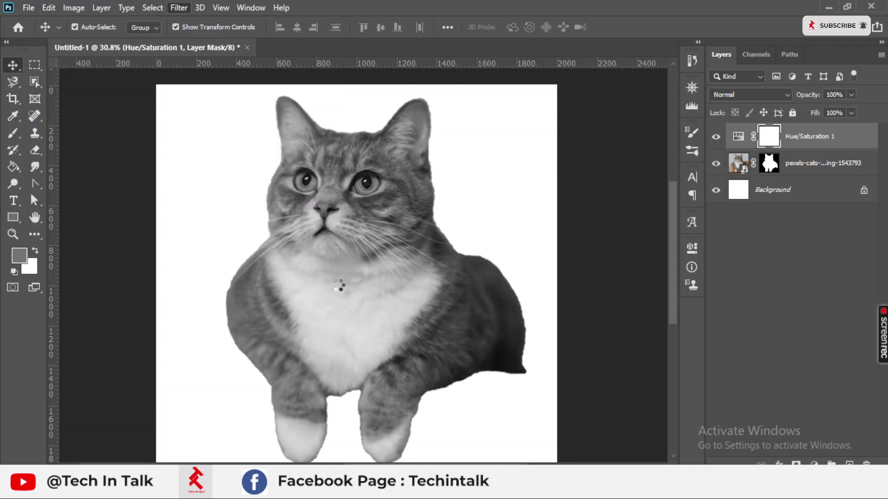
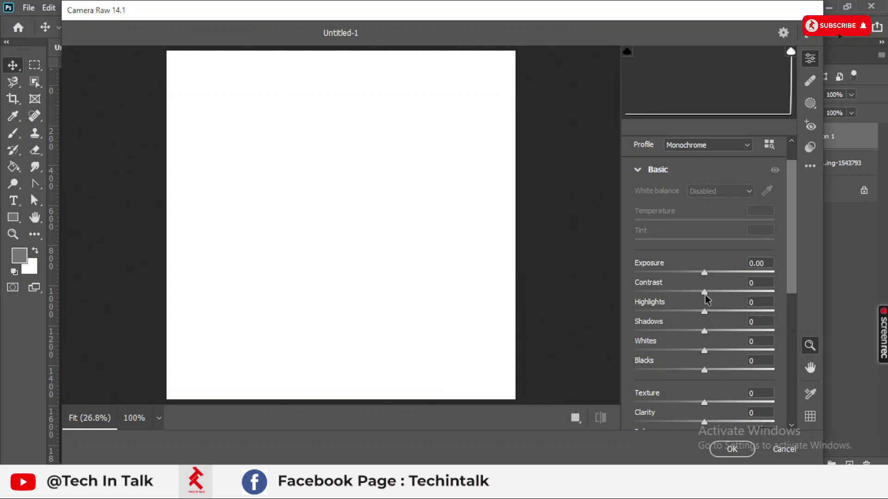
scroll(705, 296, "down", 3)
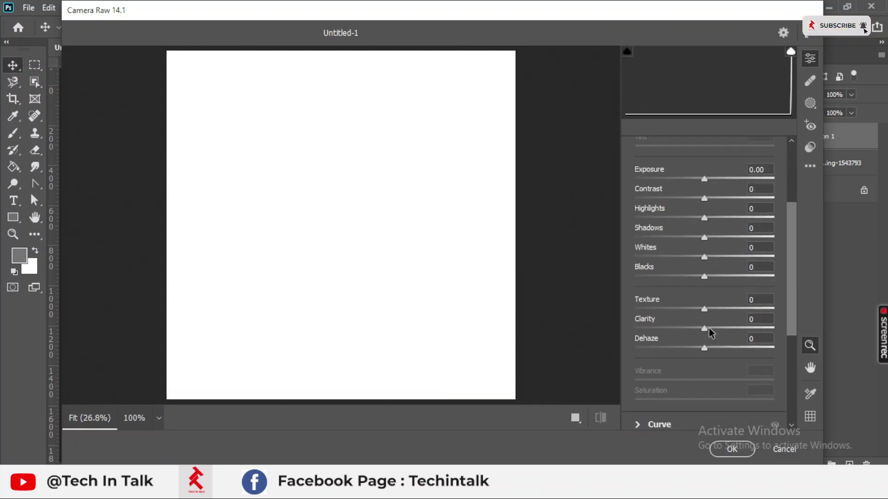
scroll(714, 320, "up", 4)
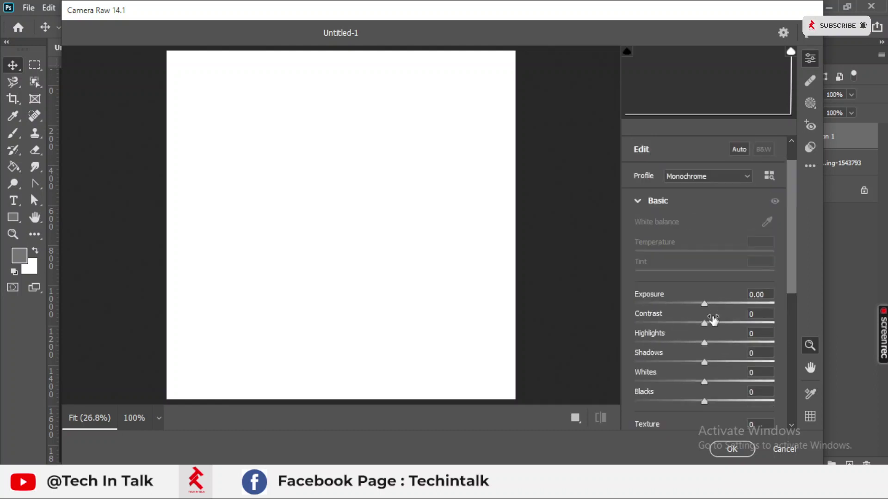
left_click(159, 418)
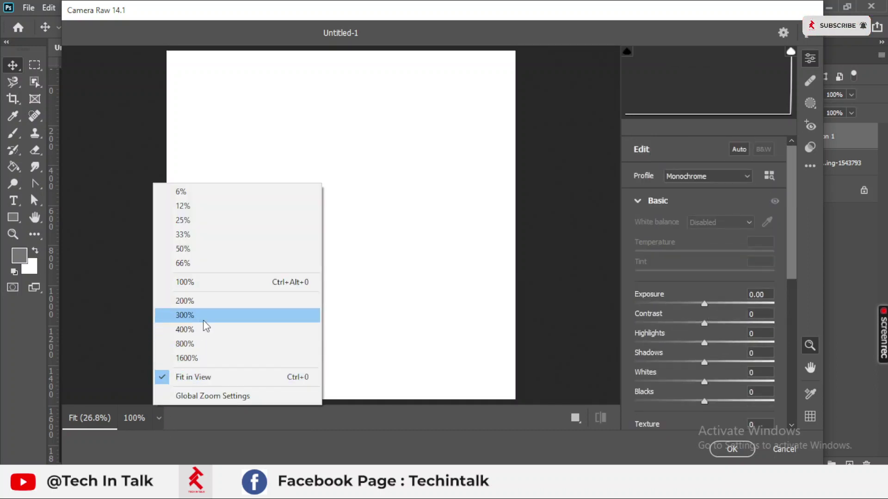
left_click(188, 283)
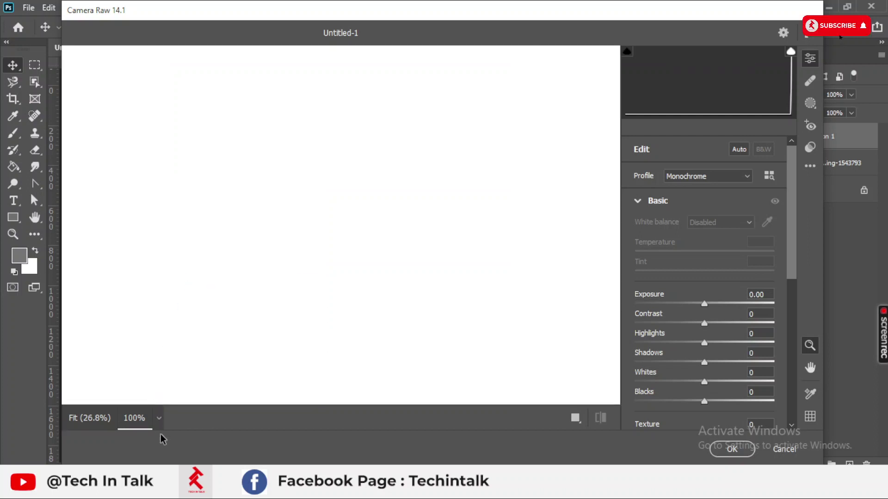
left_click(784, 449)
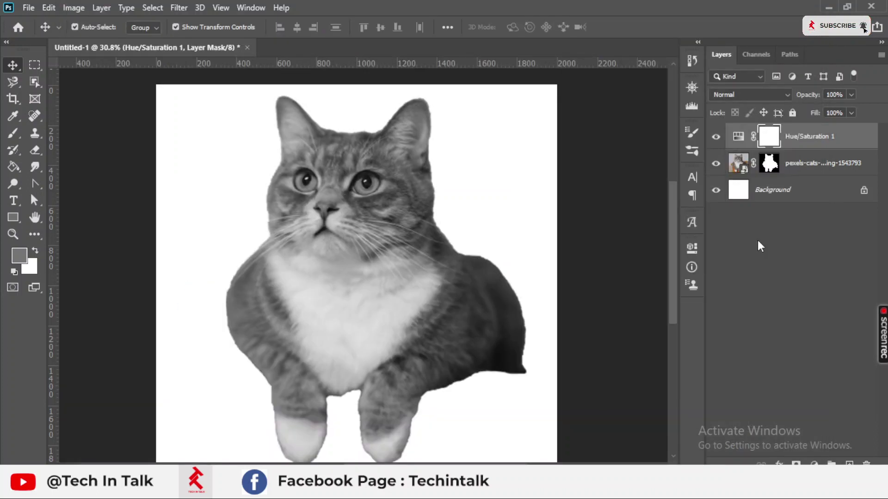
- Start the Camera Raw Filter on the cat photo layer and raise the contrast to +38
left_click(738, 136)
left_click(739, 163)
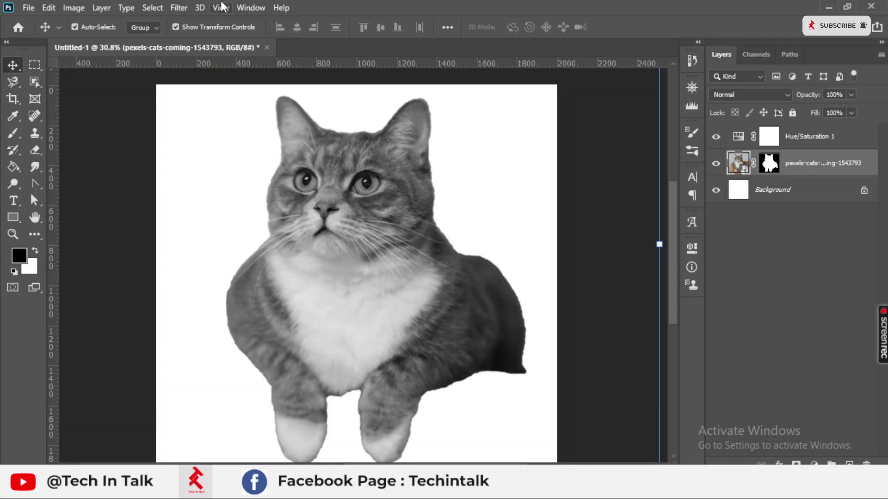
left_click(179, 8)
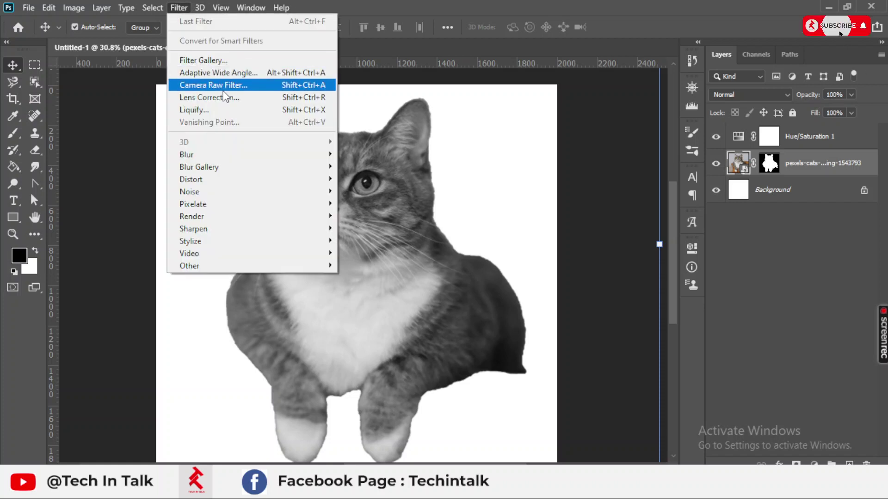
left_click(235, 86)
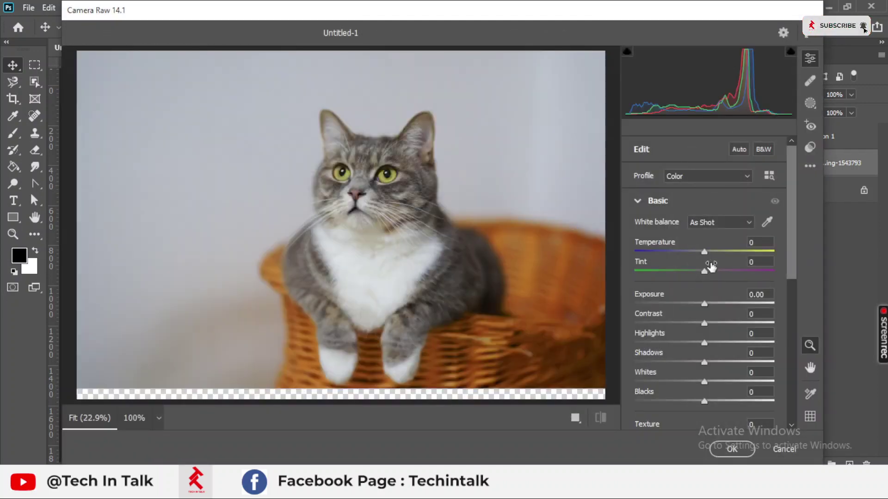
scroll(711, 332, "down", 4)
scroll(735, 346, "up", 2)
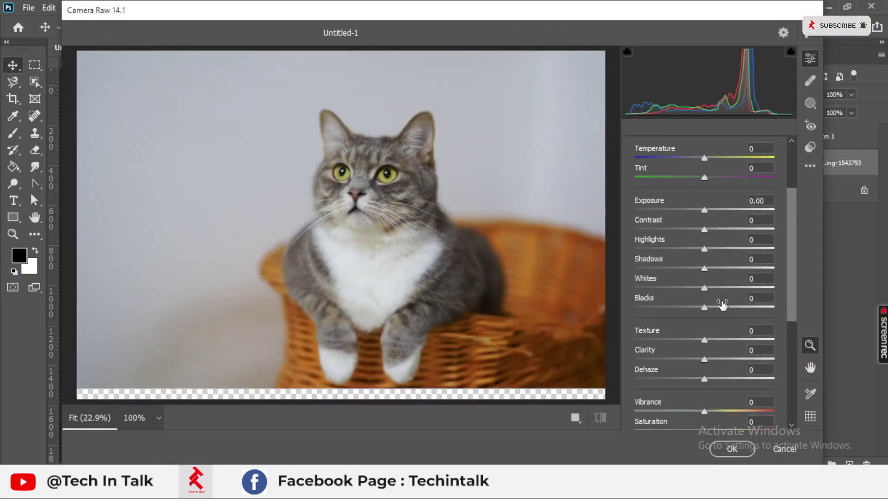
left_click_drag(703, 231, 730, 231)
- Raise the cat photo's texture to +35 and increase its clarity in the Camera Raw Filter
scroll(687, 327, "down", 3)
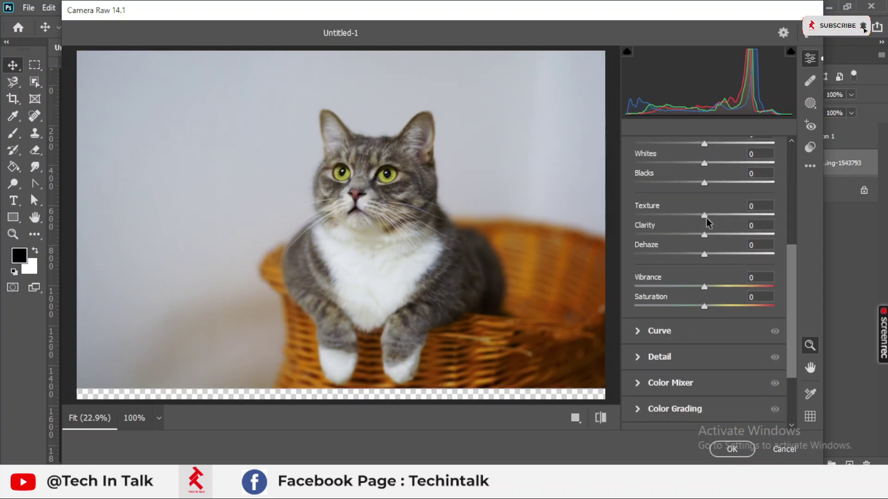
left_click(722, 217)
left_click_drag(722, 217, 726, 237)
- Set the cat photo's contrast to +50 and its exposure to -0.35 in the Camera Raw Filter
scroll(728, 233, "up", 7)
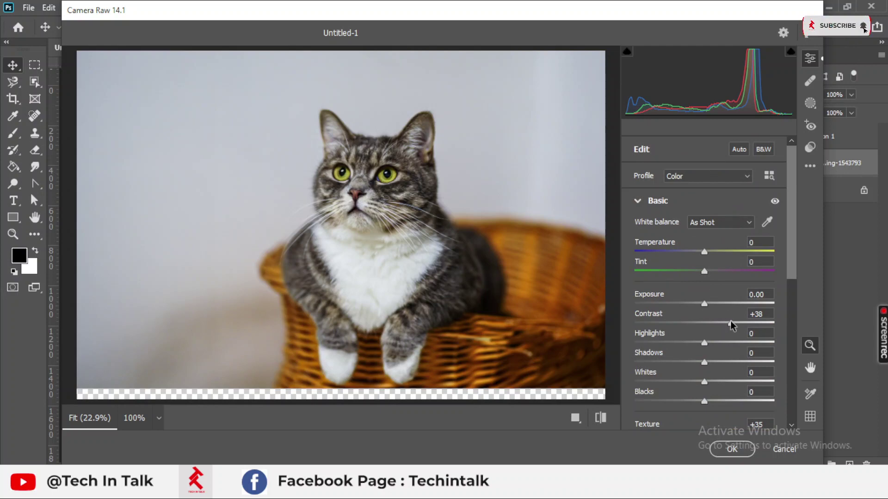
left_click_drag(733, 321, 701, 304)
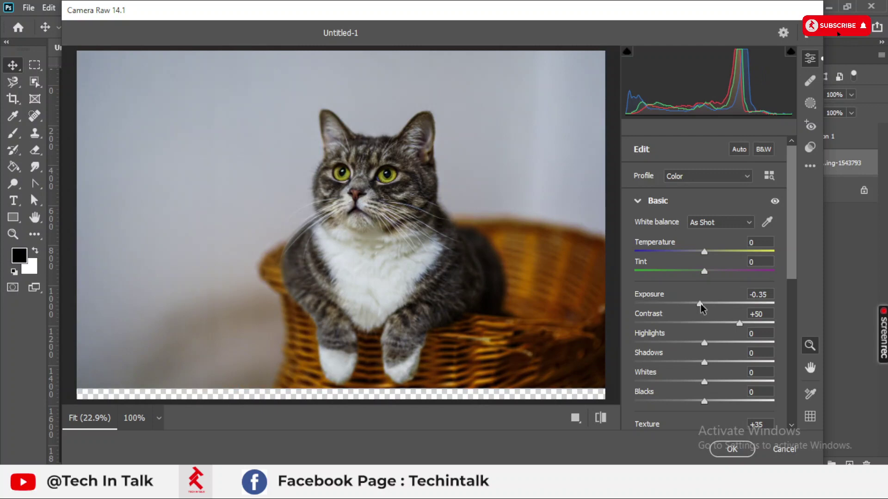
- Apply the Camera Raw Filter adjustments to the cat photo layer
mouse_move(701, 303)
left_mouse_down()
mouse_move(708, 304)
mouse_move(701, 303)
left_mouse_up()
left_click(732, 449)
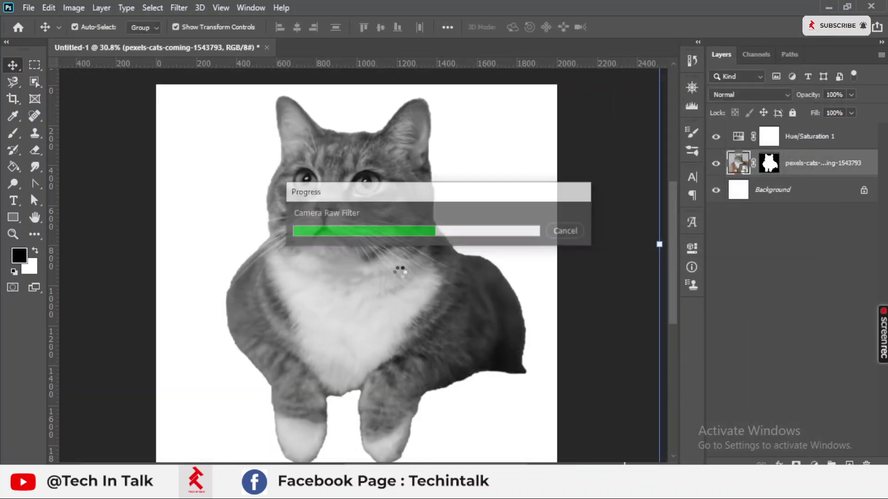
scroll(399, 276, "down", 1)
scroll(399, 276, "down", 1)
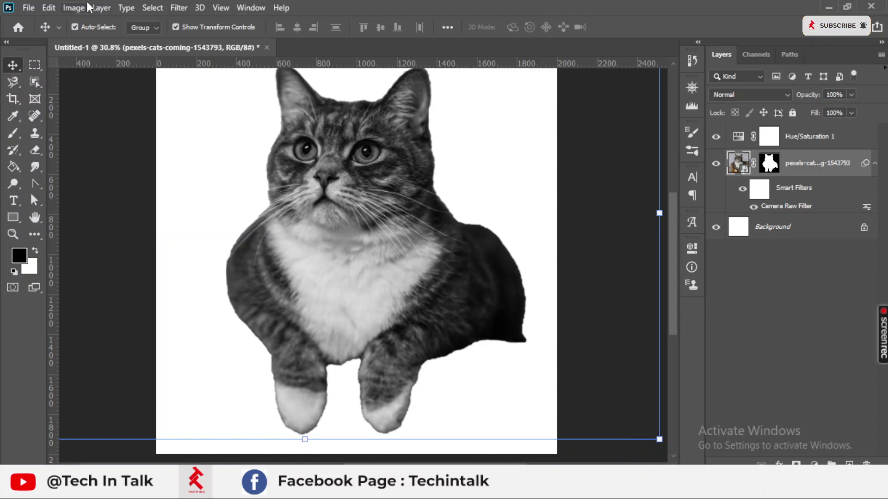
left_click(179, 8)
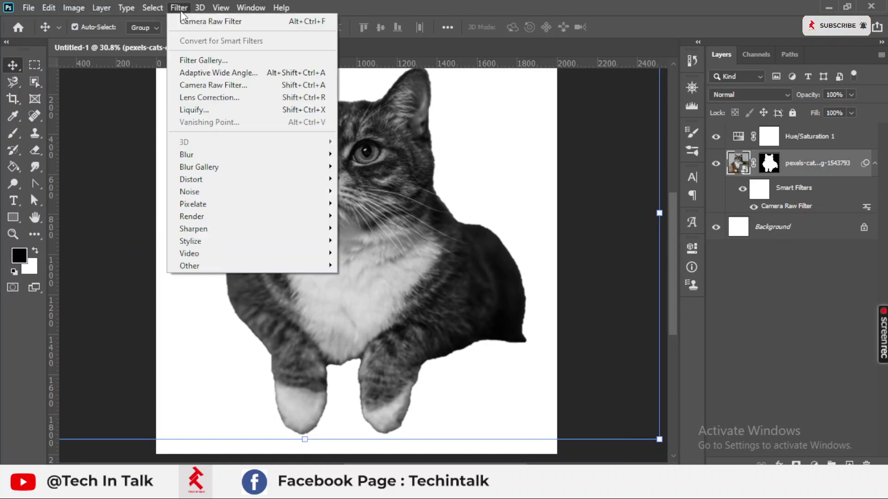
left_click(210, 63)
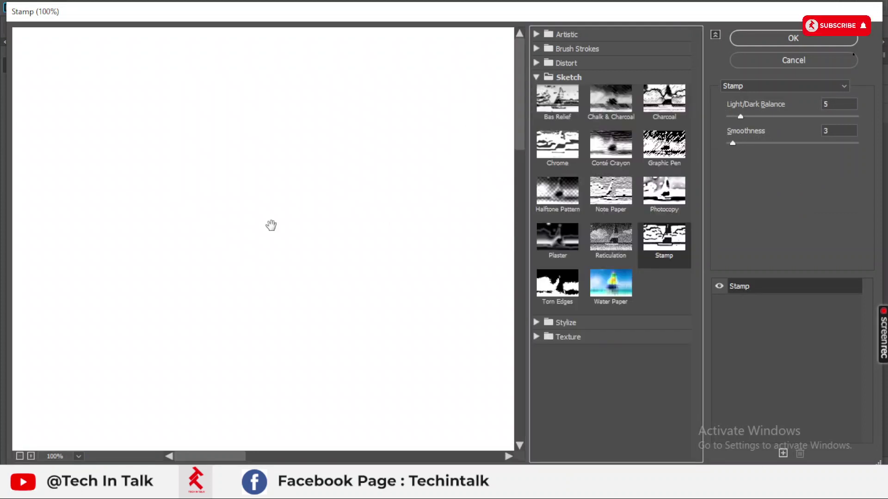
scroll(308, 207, "down", 3)
scroll(220, 383, "right", 5)
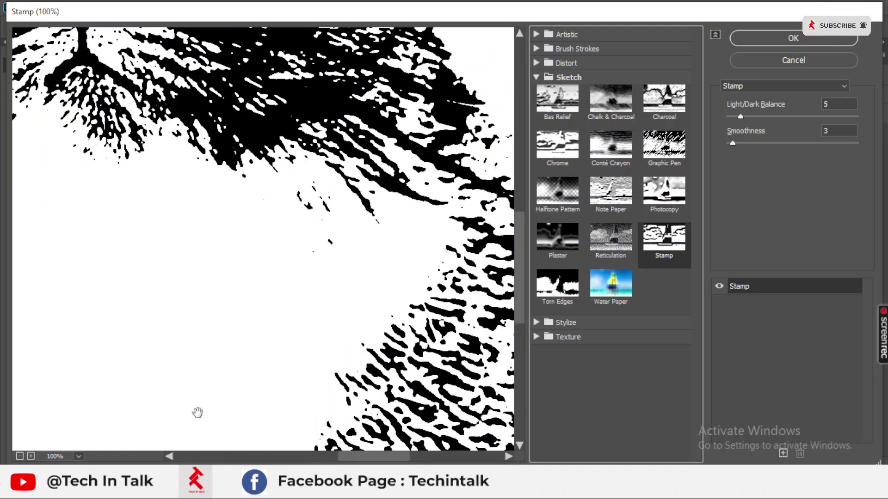
left_click(78, 456)
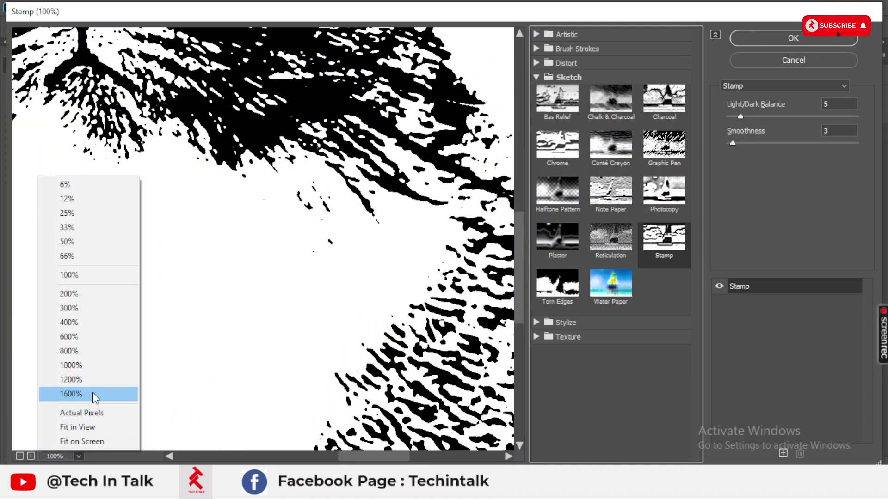
left_click(93, 276)
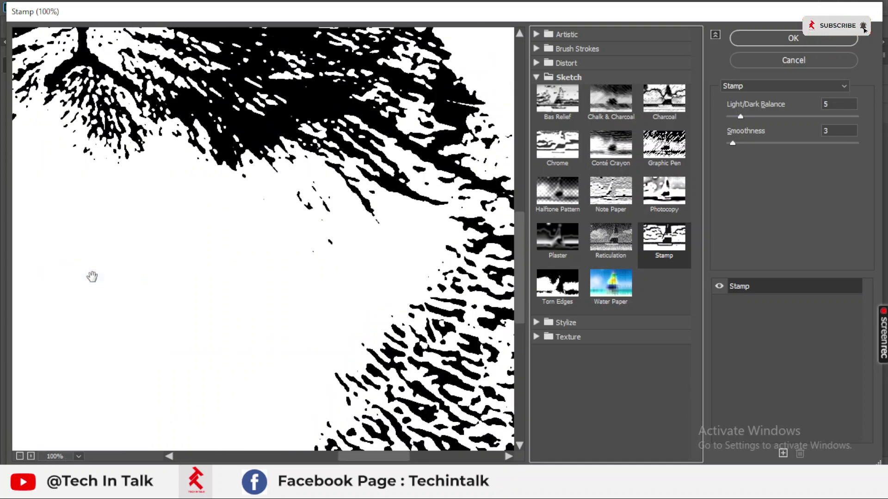
left_click(78, 456)
left_click(57, 252)
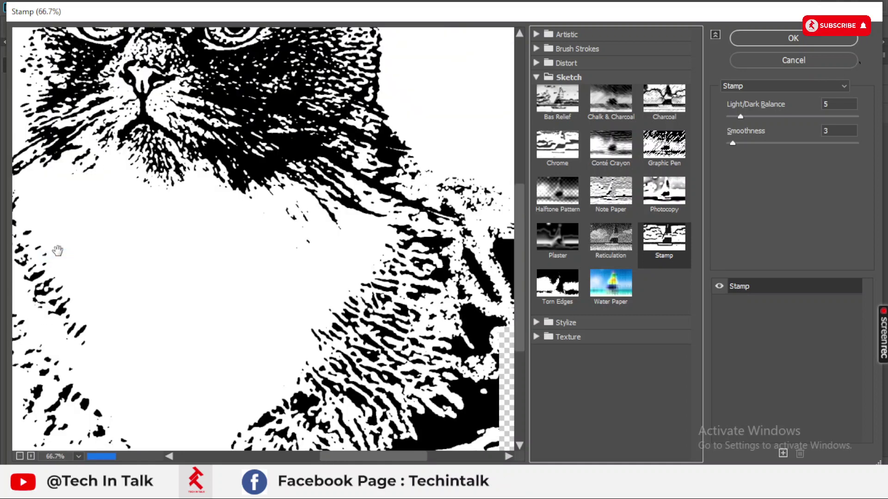
left_click(78, 457)
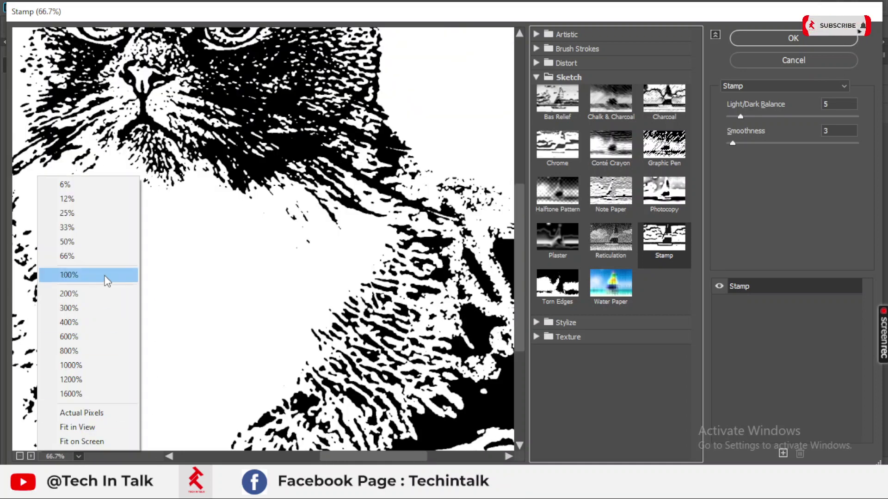
left_click(89, 230)
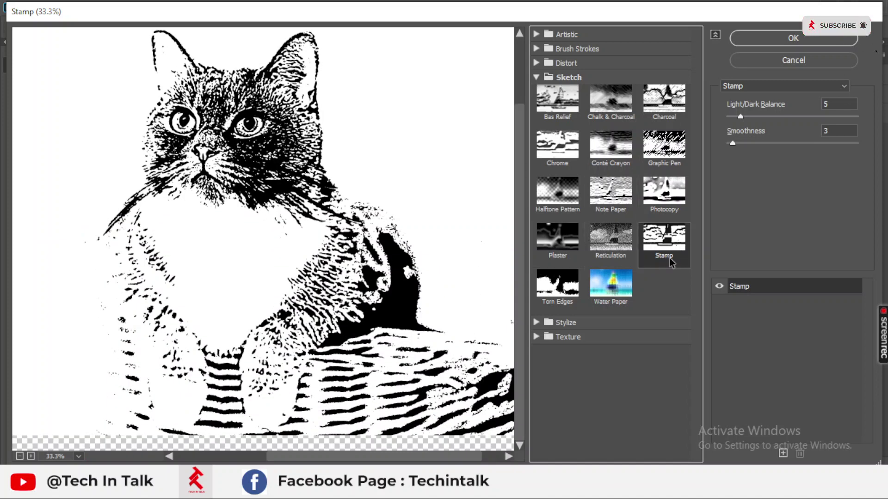
left_click(775, 60)
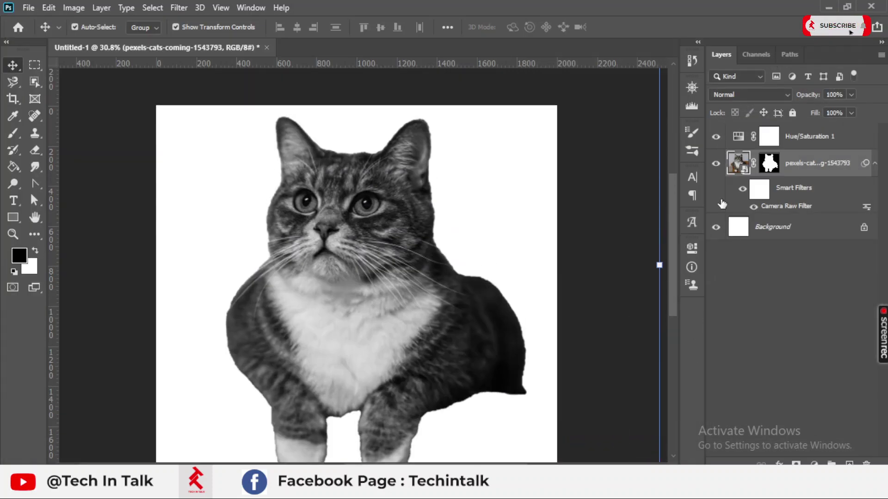
- Convert the masked cat photo layer, including its Camera Raw smart filter, to a new smart object
left_click(773, 168)
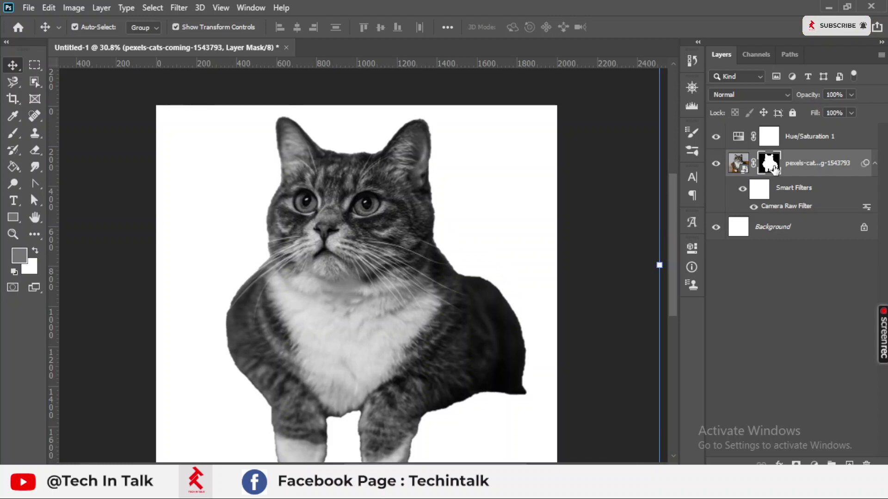
right_click(773, 168)
left_click(799, 160)
right_click(798, 160)
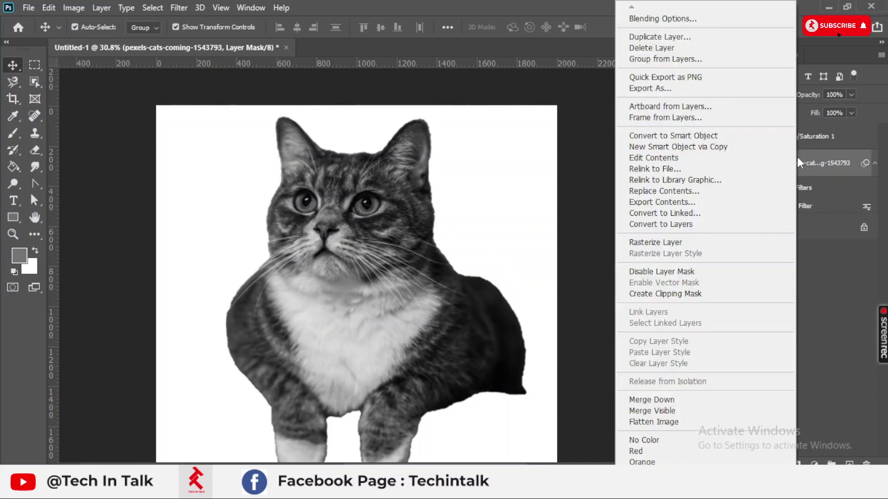
left_click(814, 160)
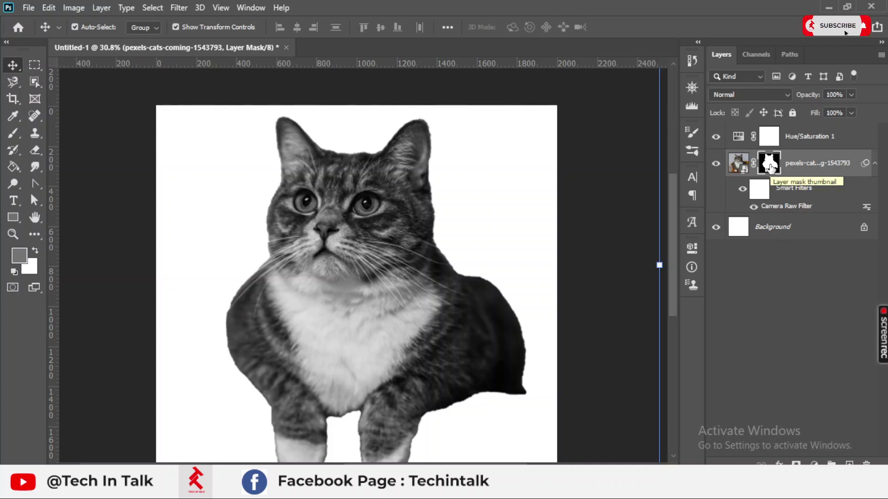
right_click(793, 165)
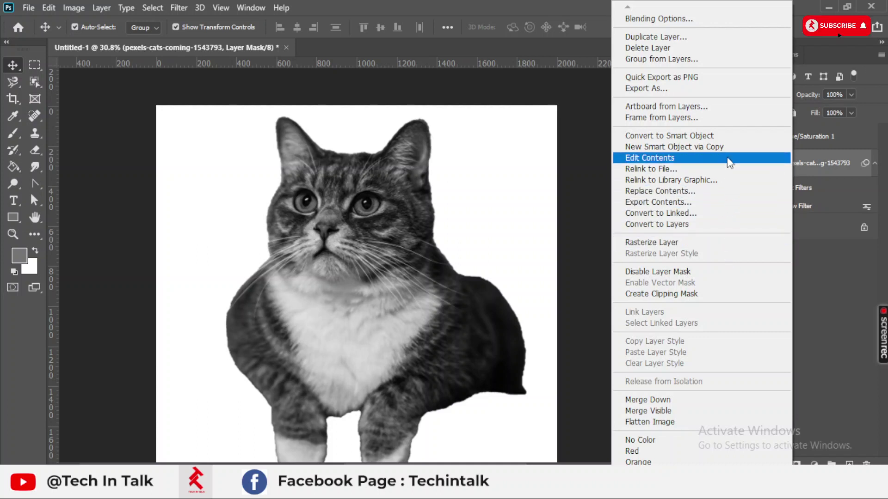
left_click(693, 135)
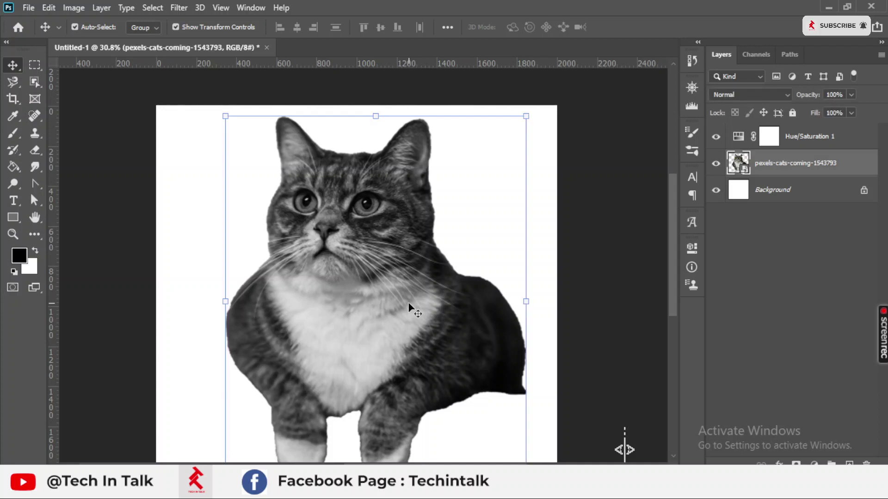
- Start the Filter Gallery on the cat smart object with the Stamp sketch filter and preview the whole cat at 25%
scroll(409, 308, "down", 2)
scroll(409, 308, "up", 3)
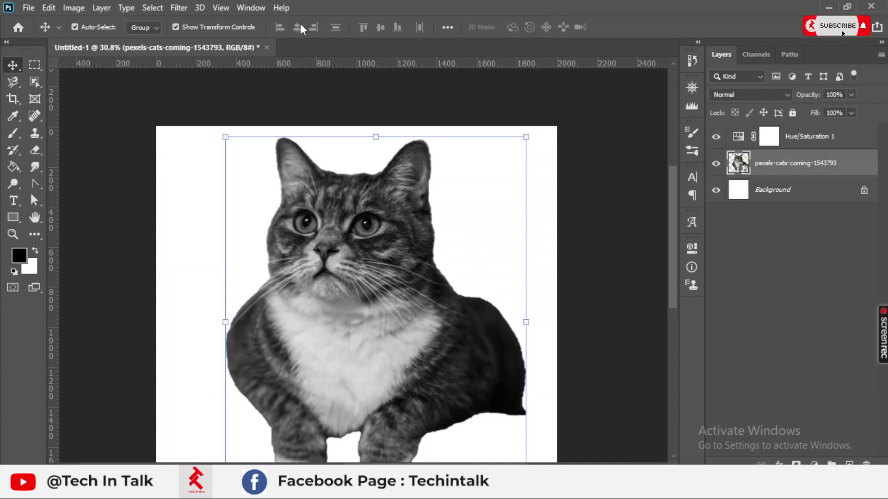
left_click(185, 8)
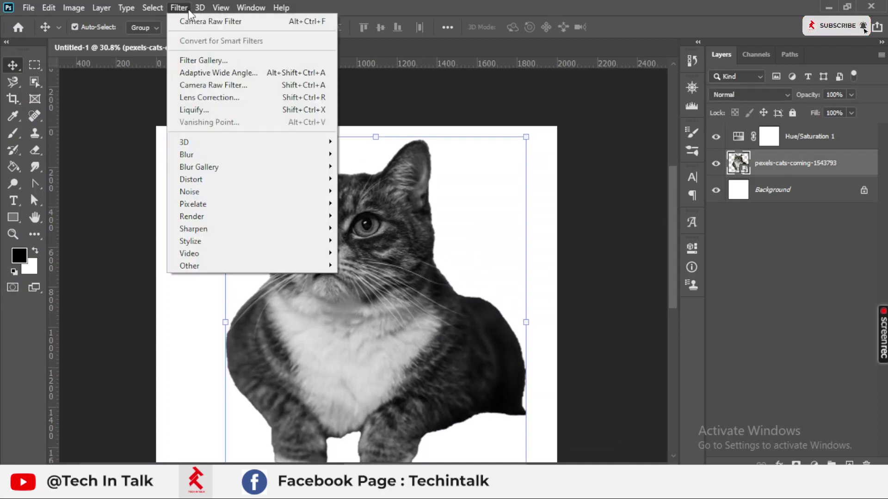
left_click(229, 70)
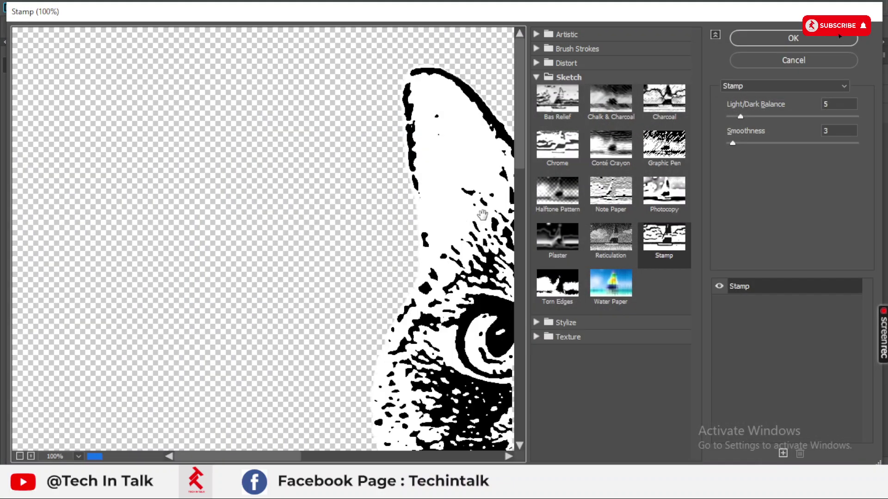
left_click(80, 457)
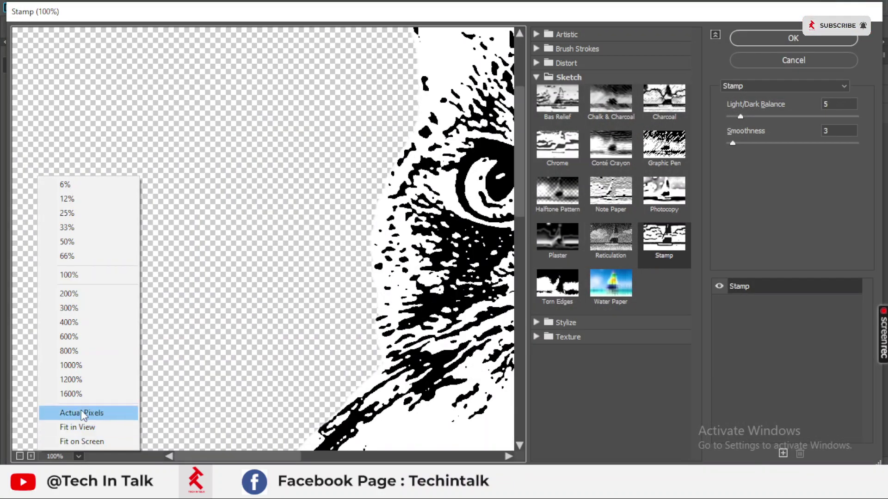
left_click(103, 256)
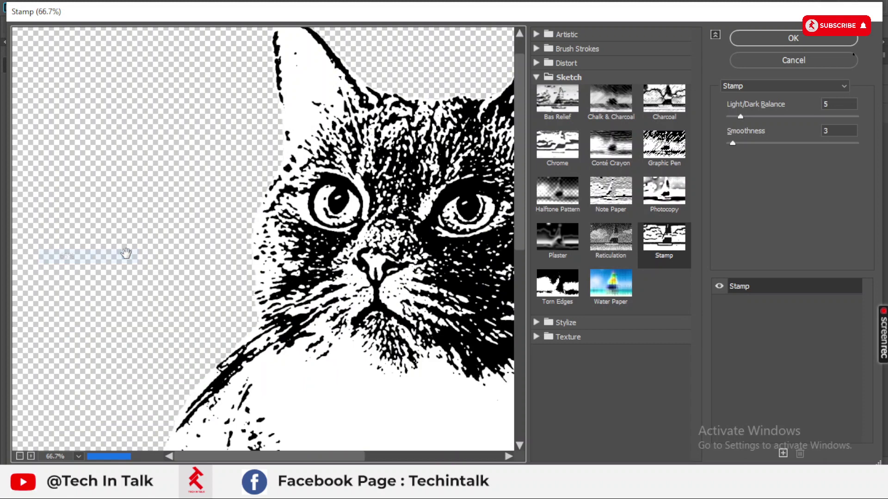
left_click(79, 457)
left_click(80, 213)
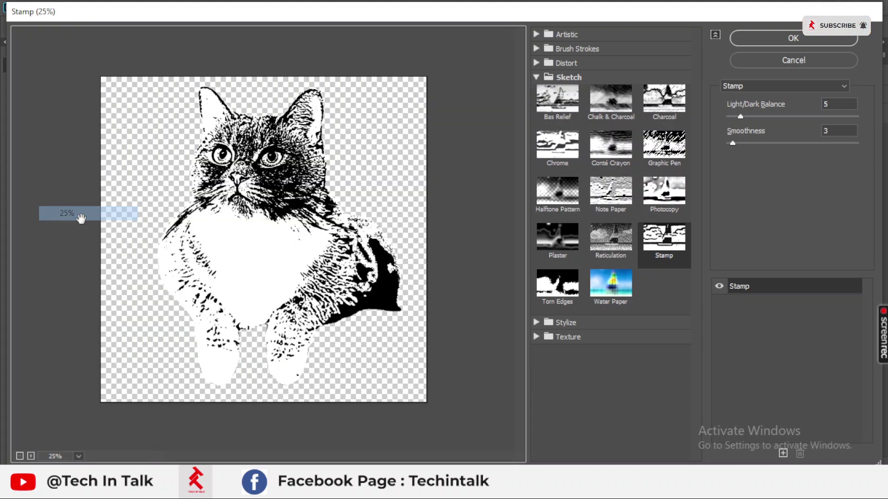
left_click(651, 246)
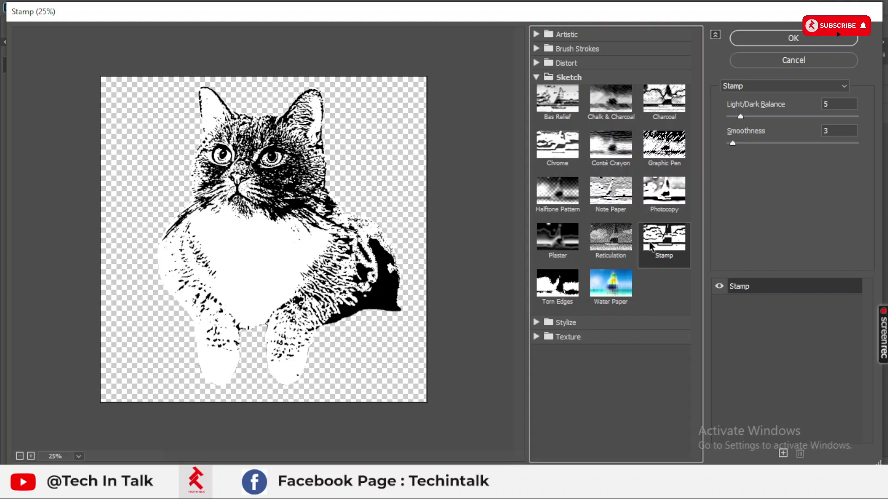
left_click(542, 82)
left_click(569, 76)
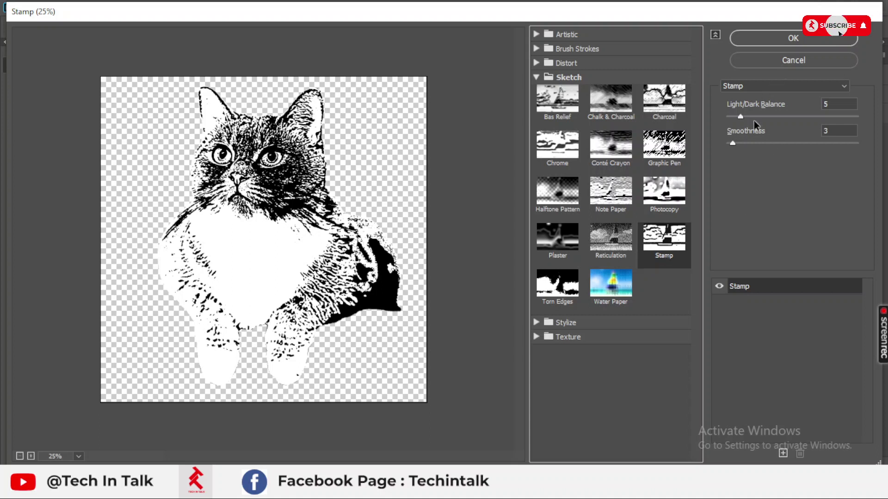
- Apply the Stamp filter to the cat layer with a light/dark balance of 8 and a smoothness of 3
left_click(760, 116)
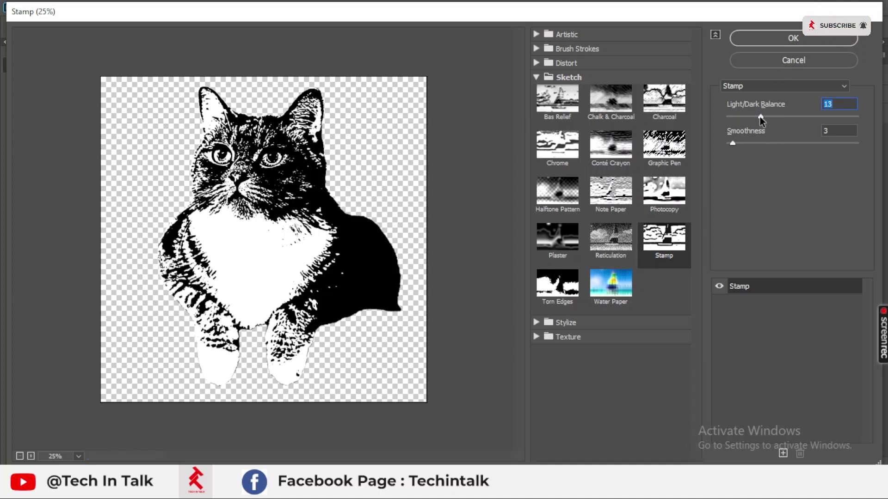
left_click_drag(759, 116, 746, 117)
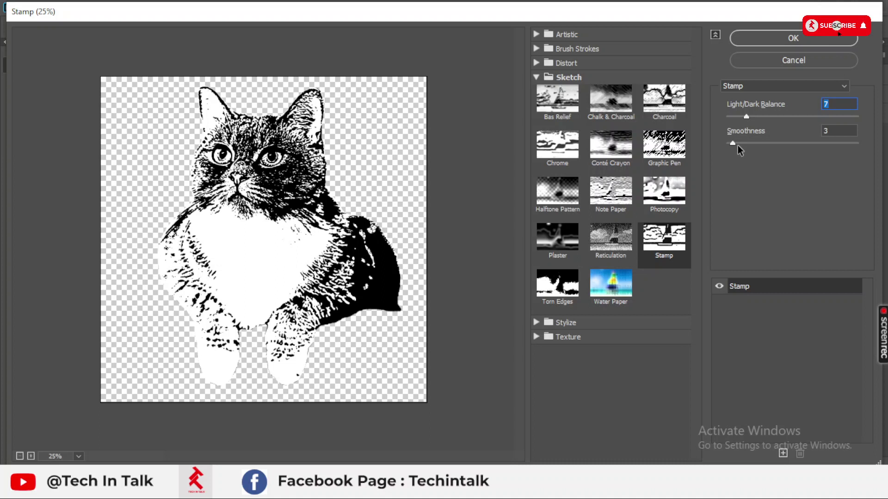
left_click(737, 143)
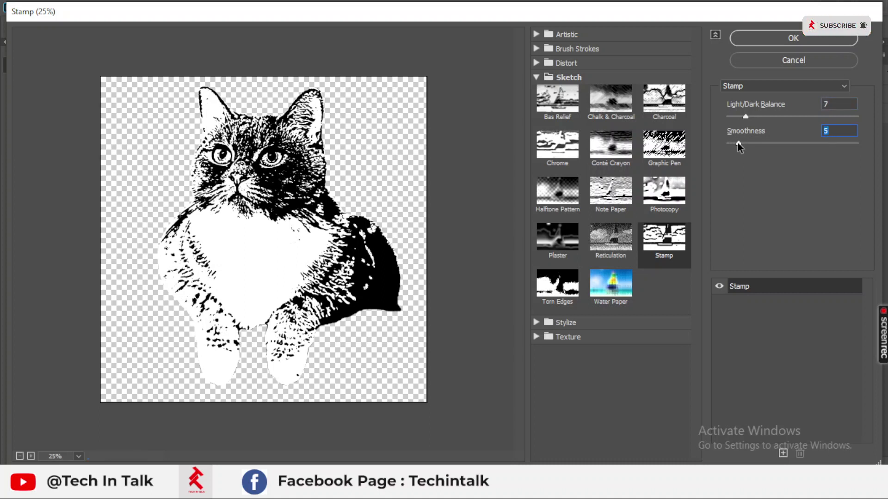
left_click_drag(736, 143, 733, 143)
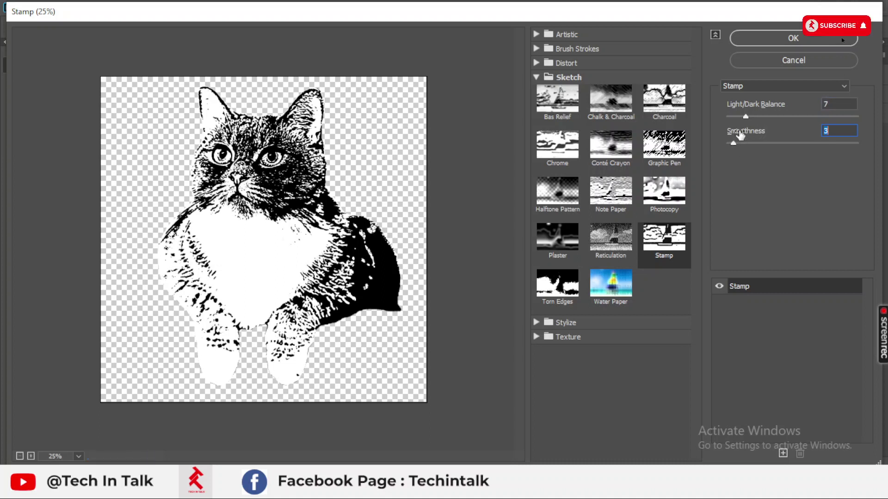
left_click(748, 115)
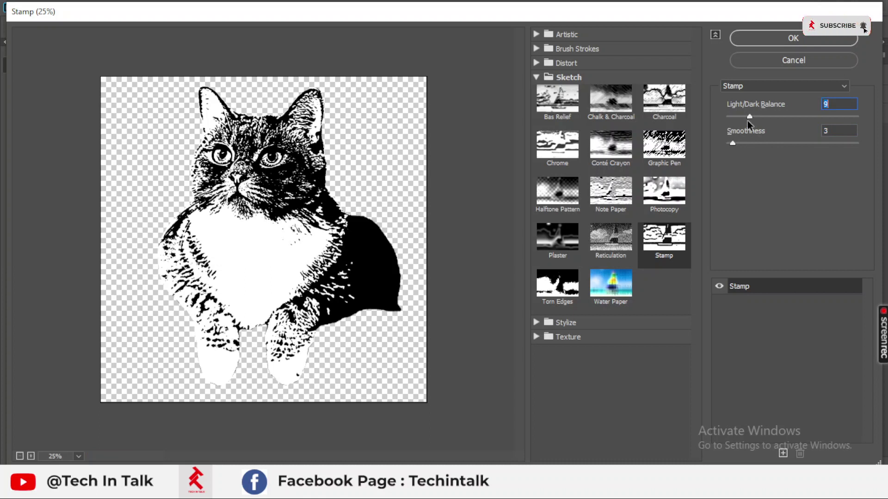
left_click(744, 117)
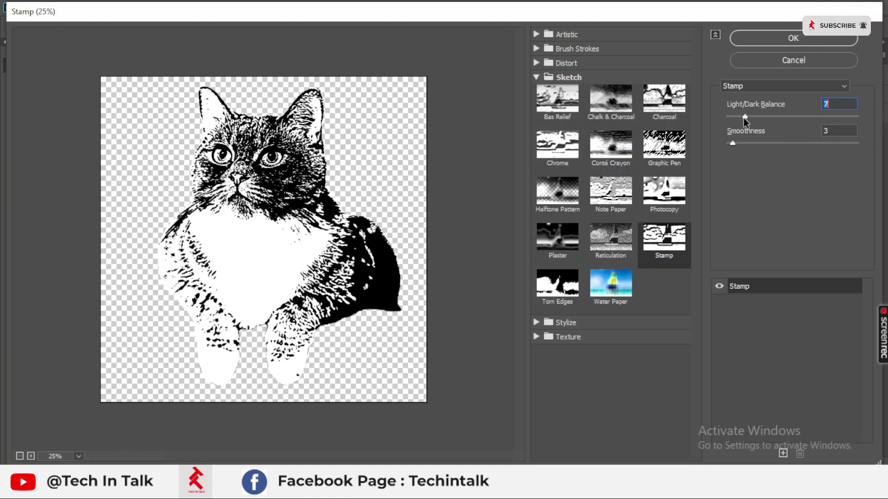
left_click(750, 116)
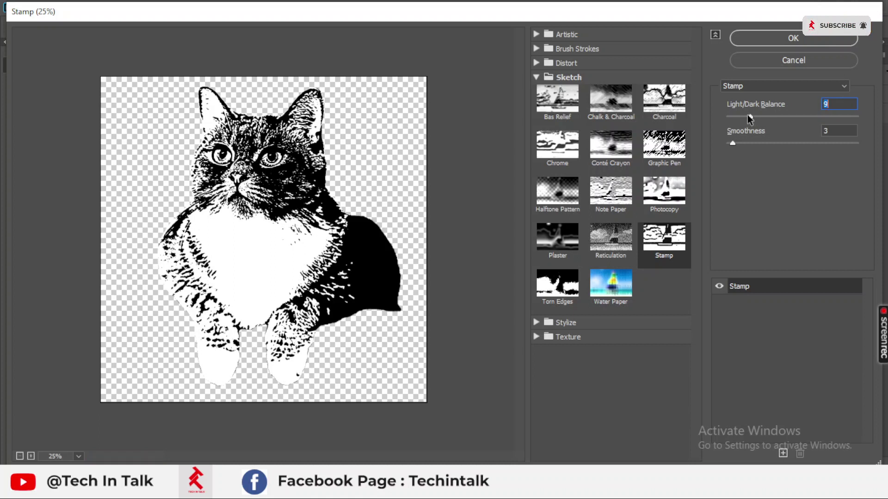
left_click(743, 117)
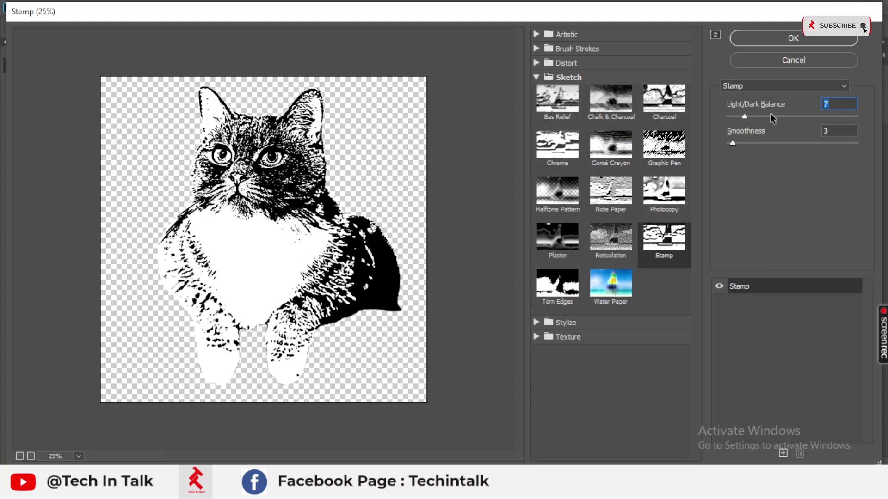
left_click(758, 117)
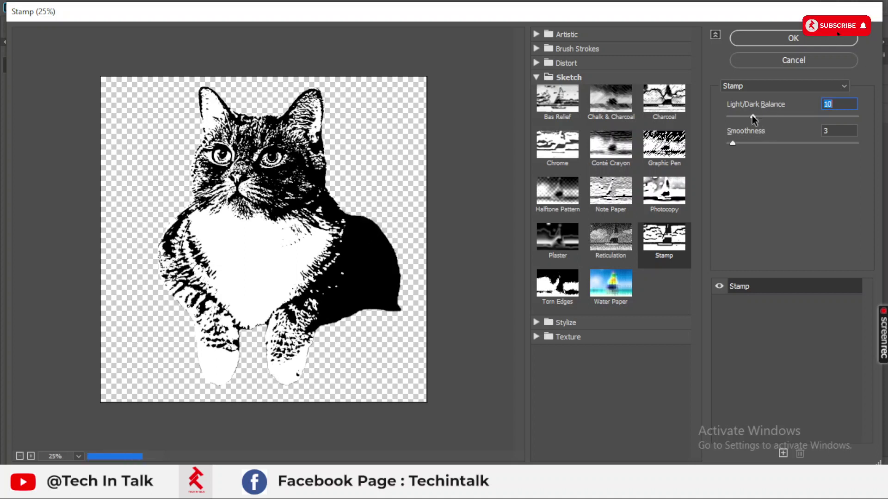
left_click(748, 117)
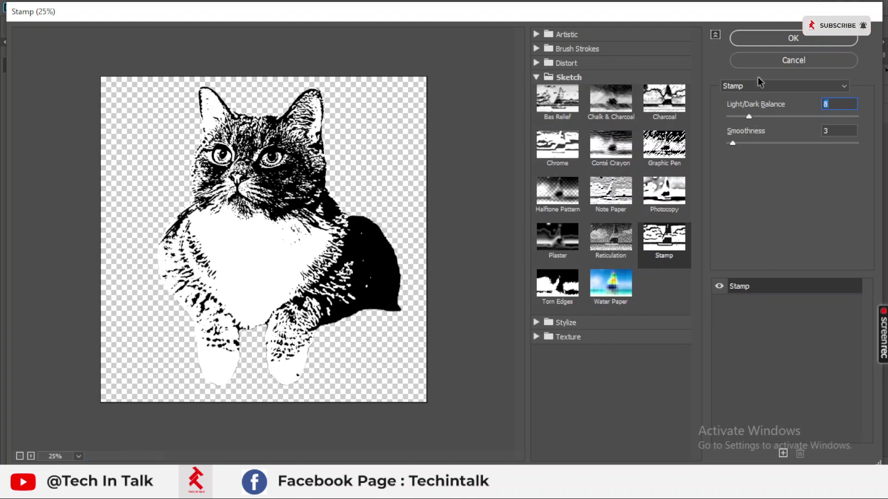
left_click(787, 39)
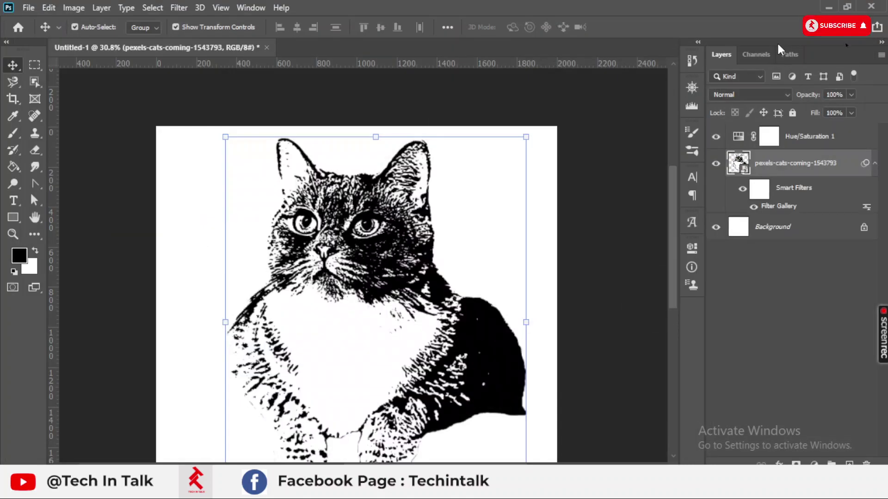
- Inspect the stamped cat from ears to paws, checking how complete its outline is along the body and feet
scroll(637, 198, "right", 1)
scroll(469, 211, "down", 2)
scroll(470, 289, "down", 1)
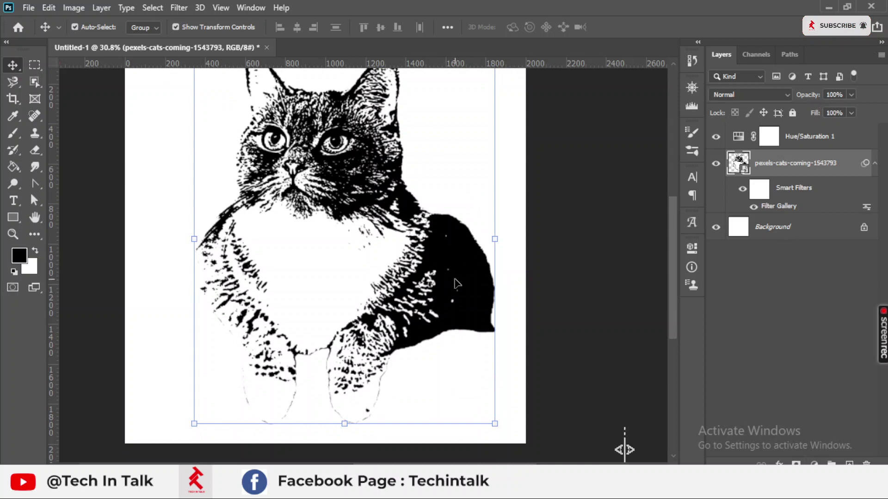
scroll(456, 283, "up", 1)
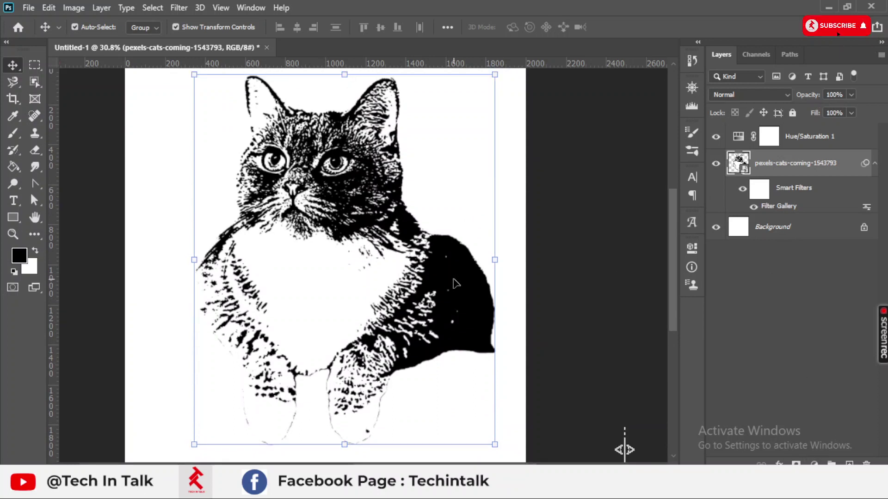
scroll(455, 283, "up", 3)
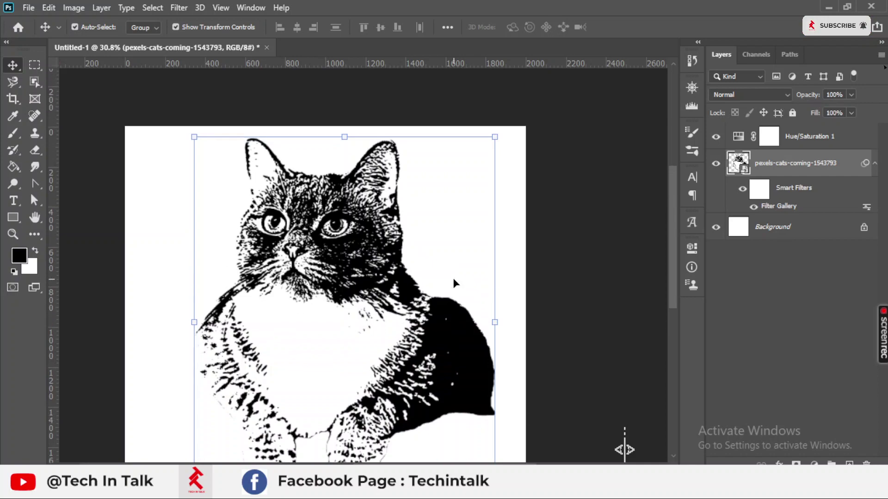
scroll(454, 283, "down", 5)
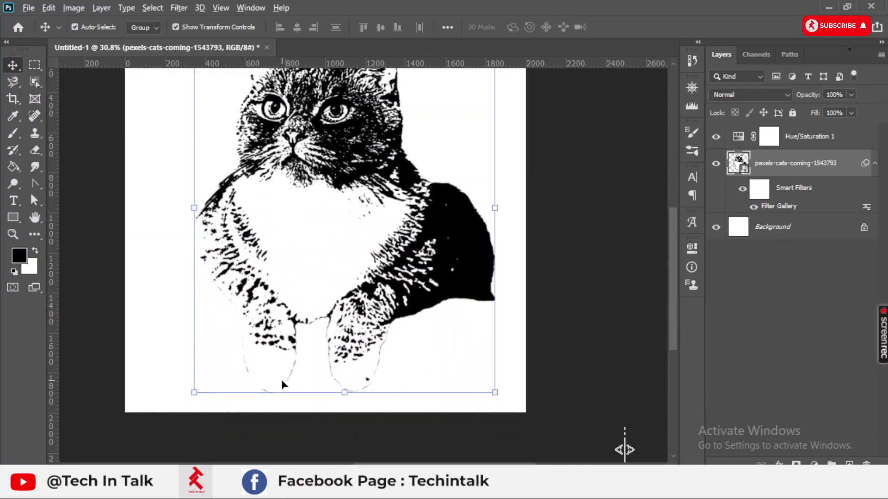
scroll(283, 384, "up", 5)
scroll(282, 381, "down", 4)
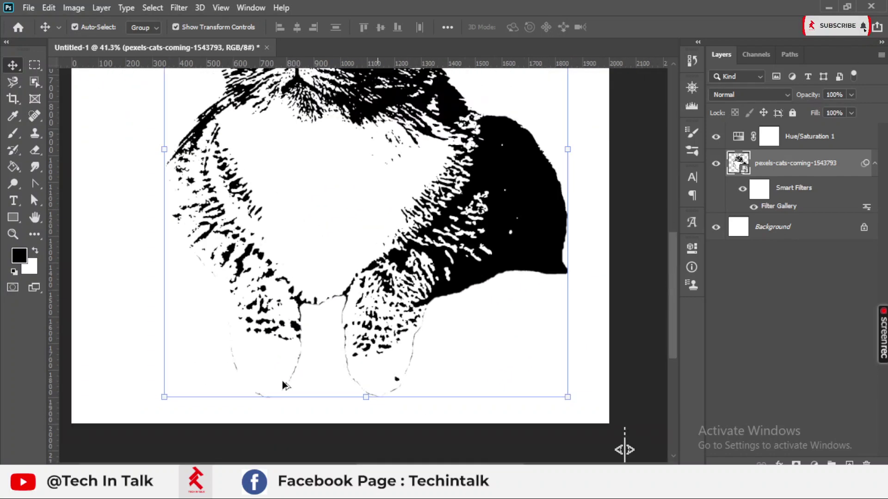
scroll(494, 379, "down", 1)
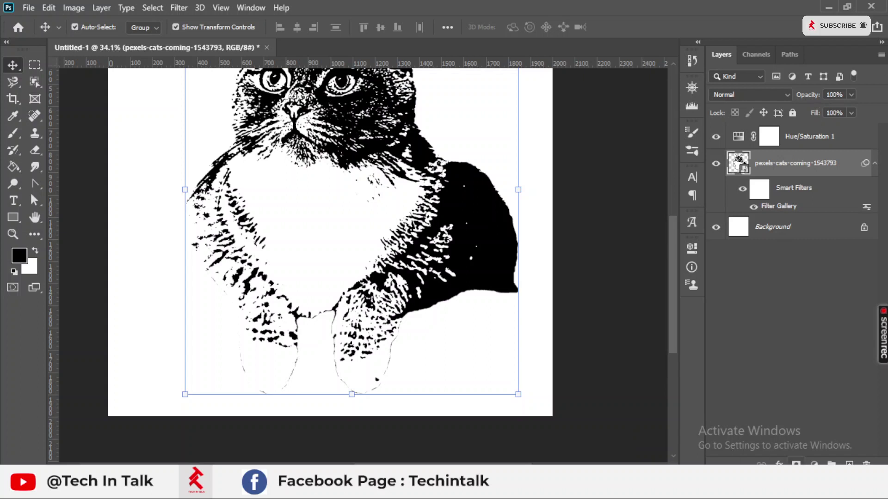
- Add a black Stroke layer style with a size of 6 px to the cat layer
left_click(813, 464)
left_click(813, 464)
left_click(779, 463)
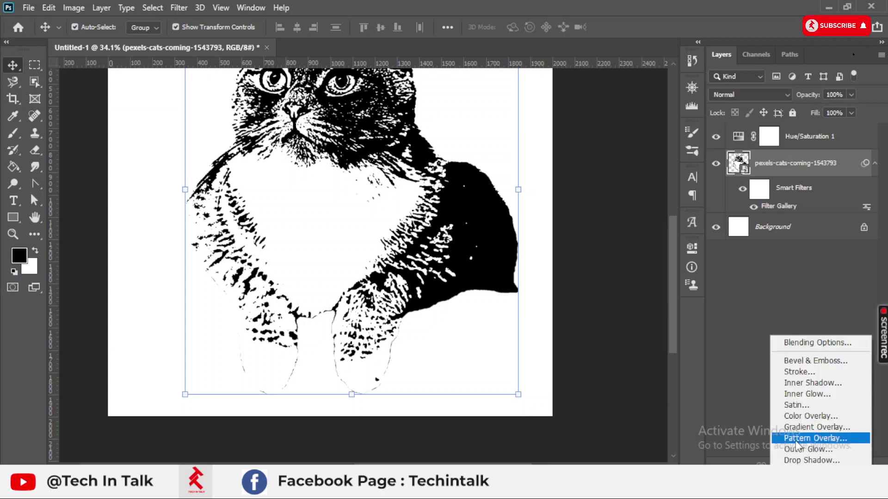
left_click(810, 343)
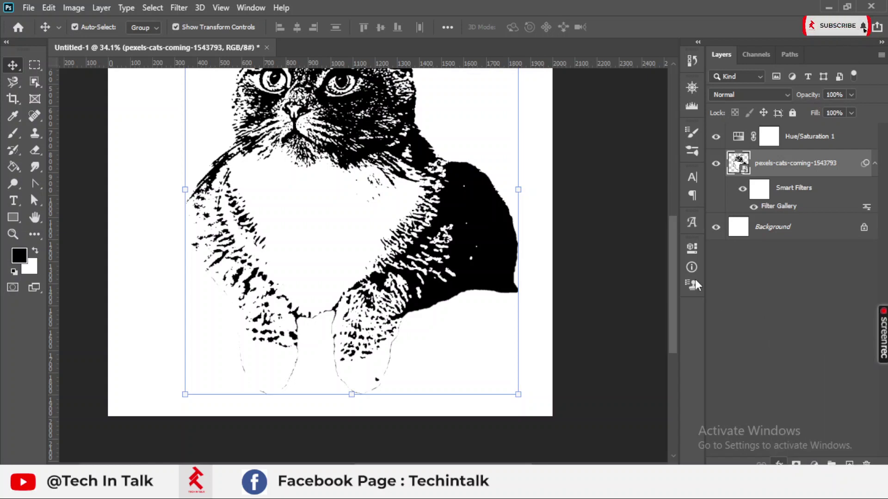
left_click_drag(676, 85, 887, 83)
scroll(454, 232, "up", 3)
left_click_drag(795, 95, 677, 75)
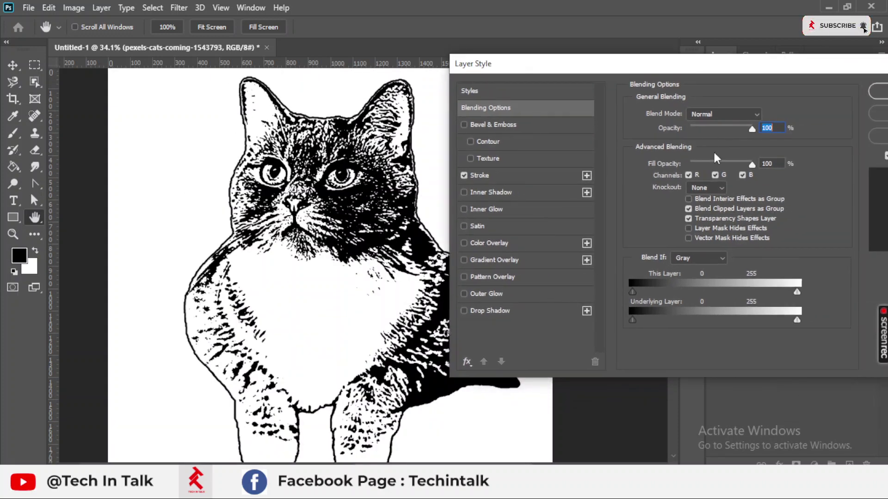
left_click(490, 177)
left_click_drag(682, 116, 681, 117)
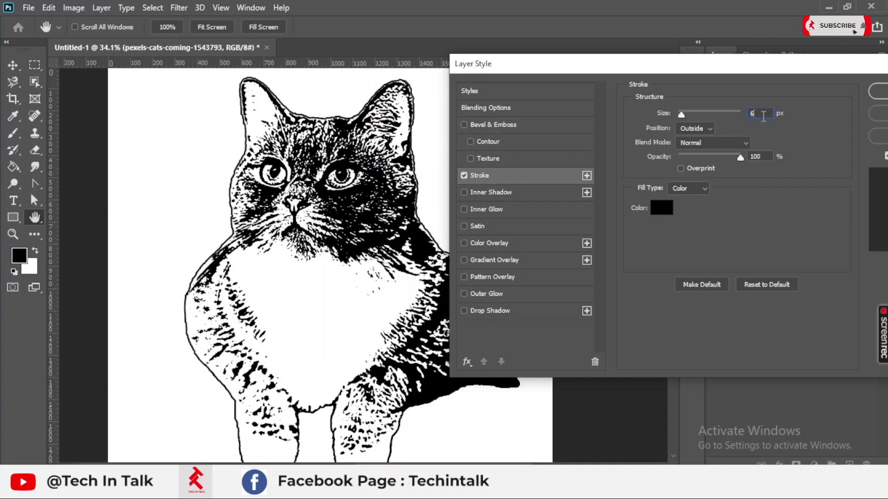
- Set the cat's stroke position to Inside with a solid color fill and apply the layer style
left_click(708, 186)
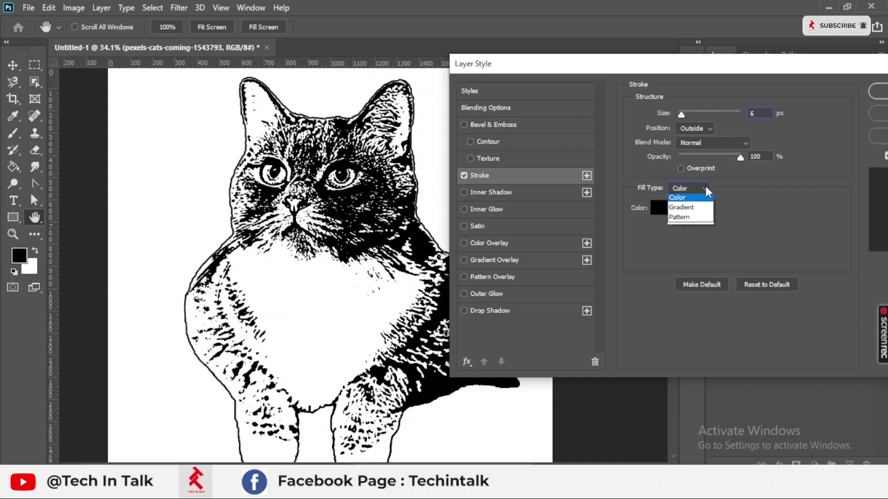
left_click(705, 184)
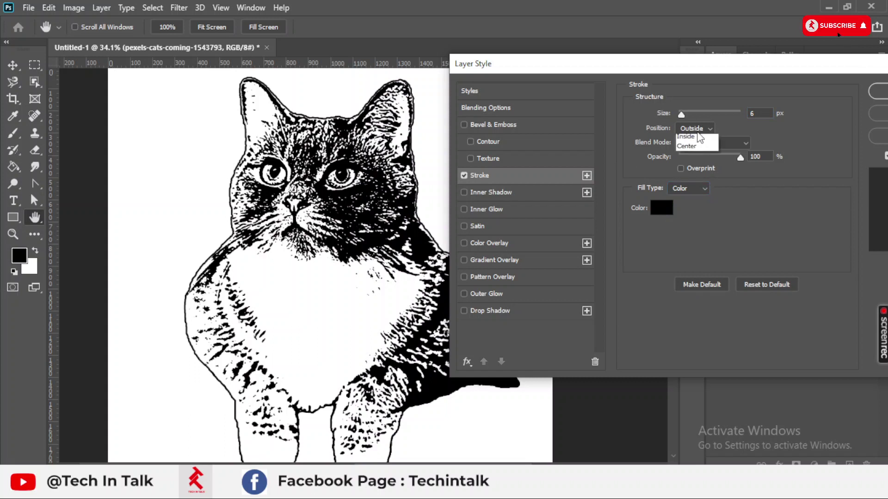
left_click(695, 146)
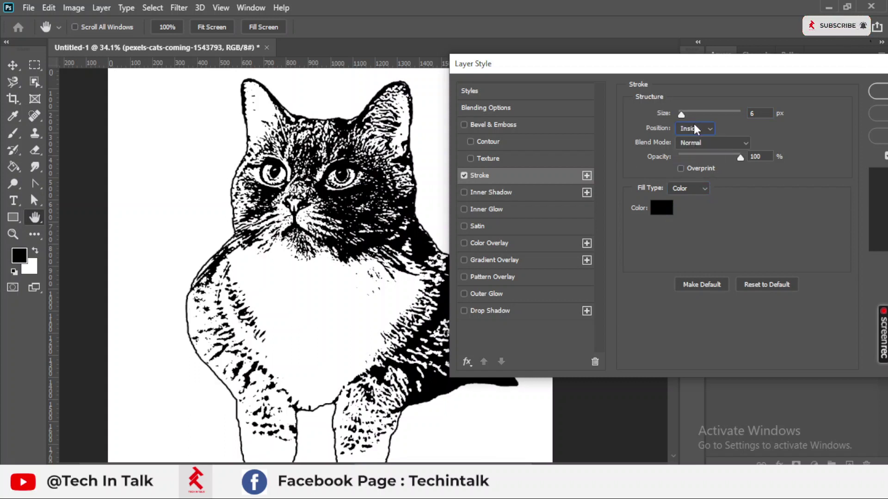
left_click(701, 130)
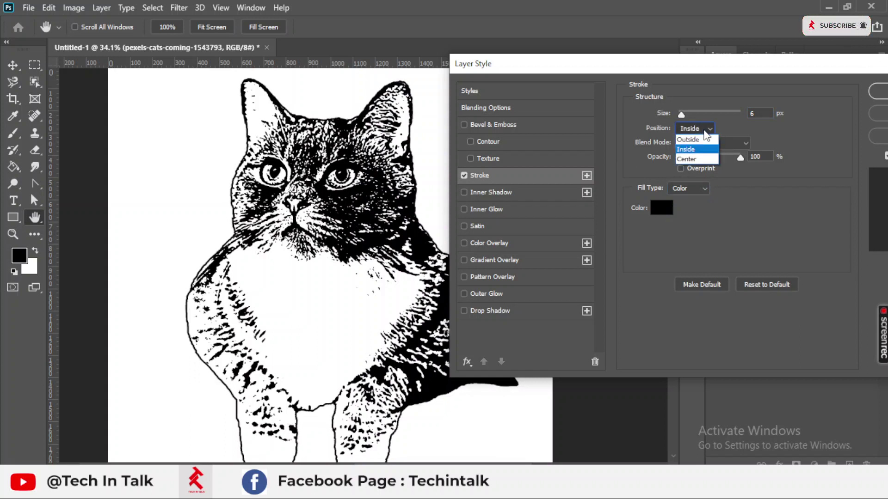
left_click(690, 150)
scroll(277, 291, "down", 3)
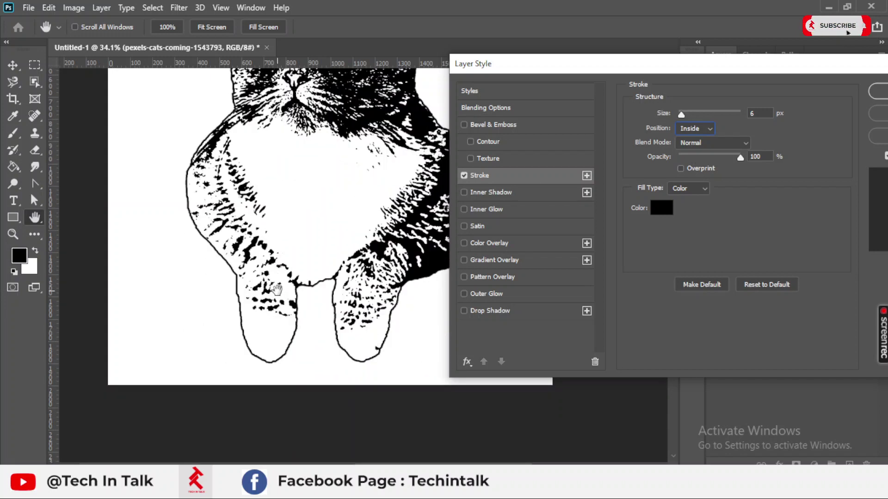
scroll(277, 290, "up", 2)
left_click(883, 91)
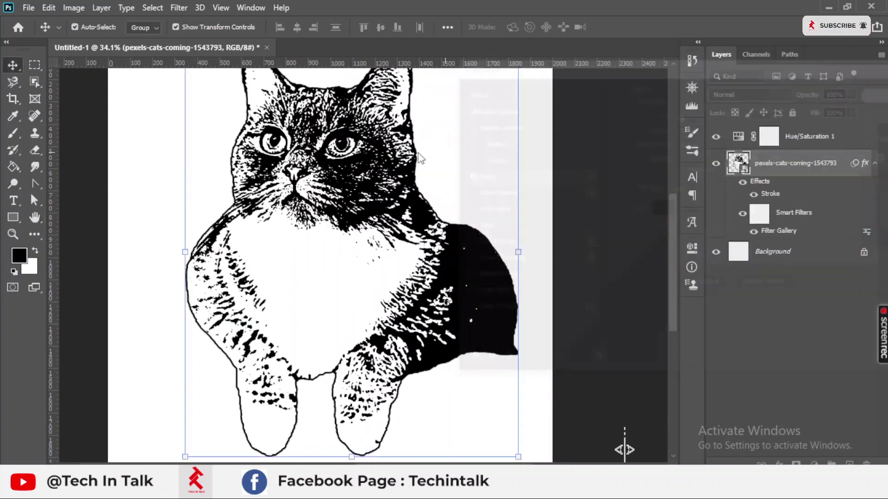
- Set the cat's stroke size to 8 px, apply it, and deselect the layer
scroll(569, 171, "down", 1)
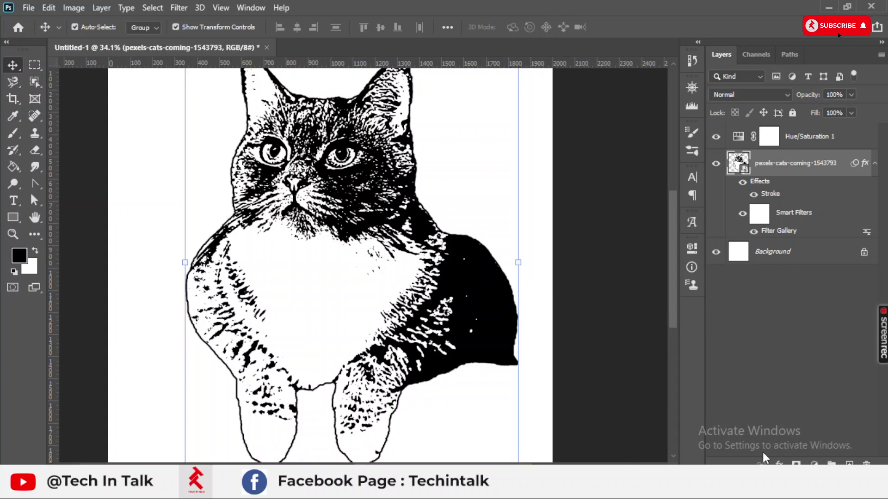
double_click(770, 194)
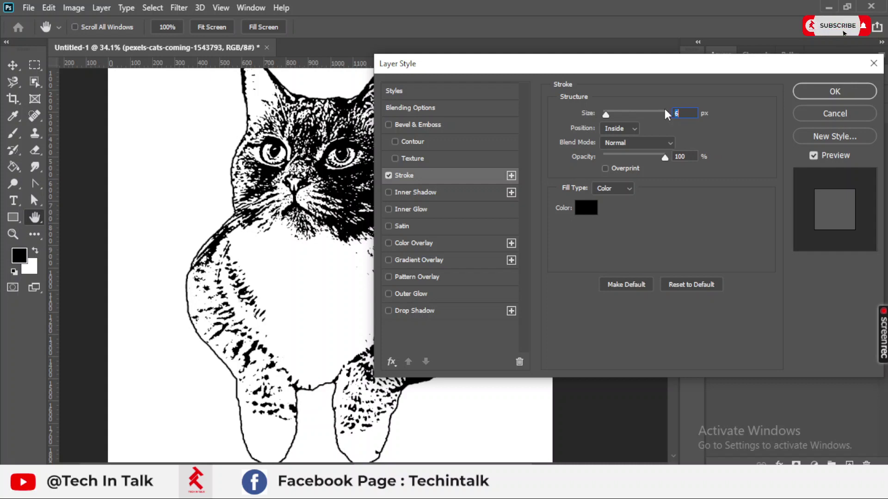
type("8")
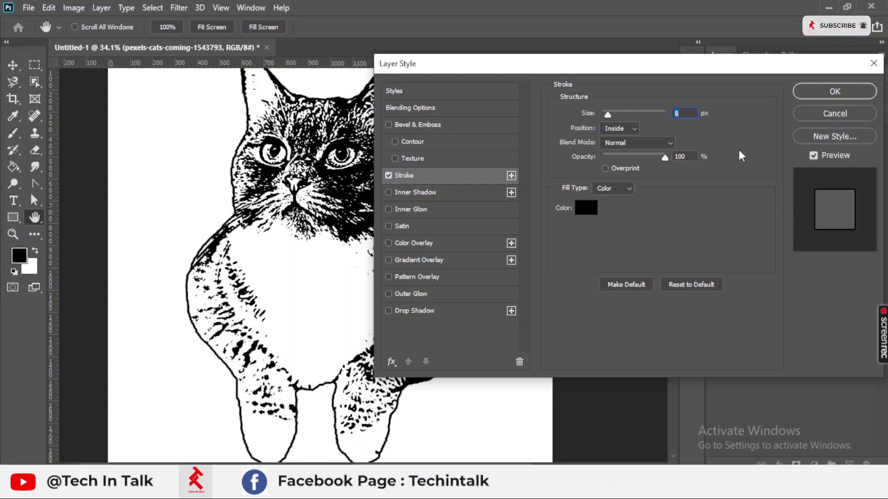
left_click(847, 93)
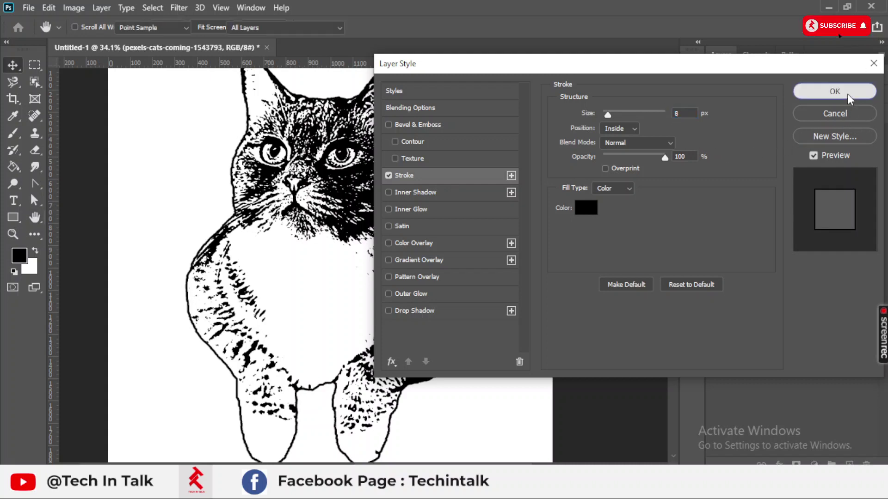
scroll(620, 215, "up", 1)
left_click(571, 215)
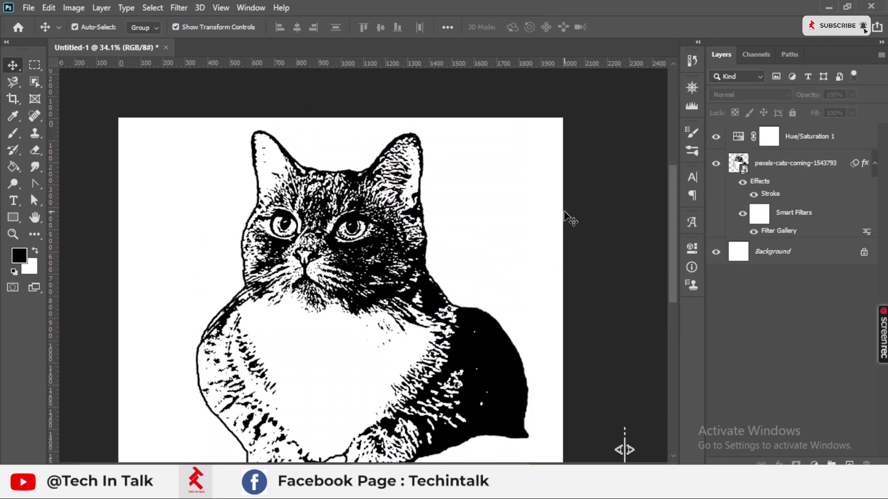
scroll(460, 254, "down", 1)
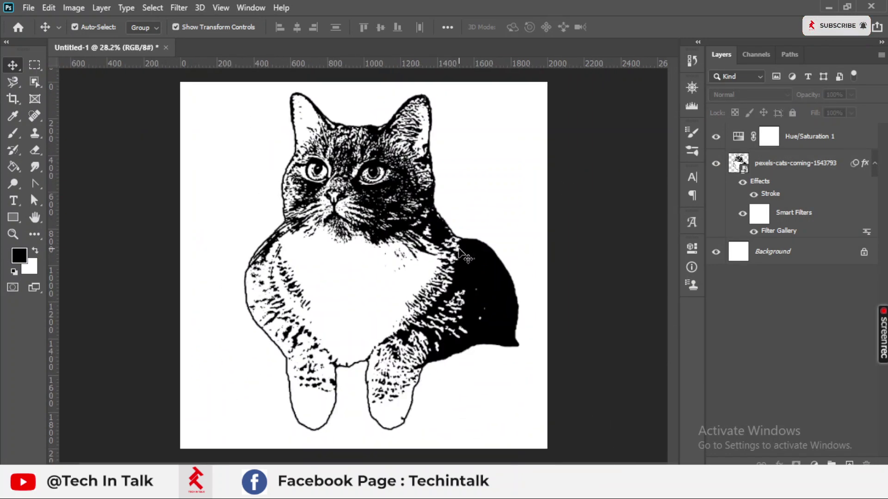
left_click(462, 255)
key("ctrl+t")
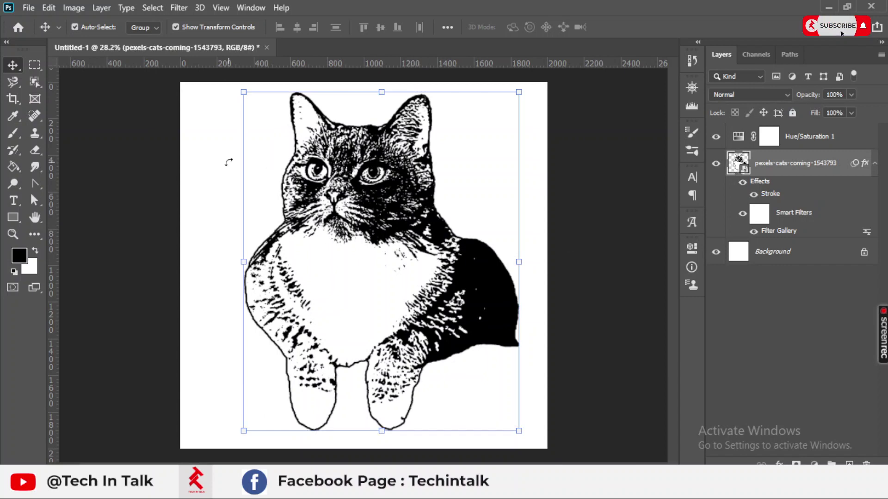
key("Return")
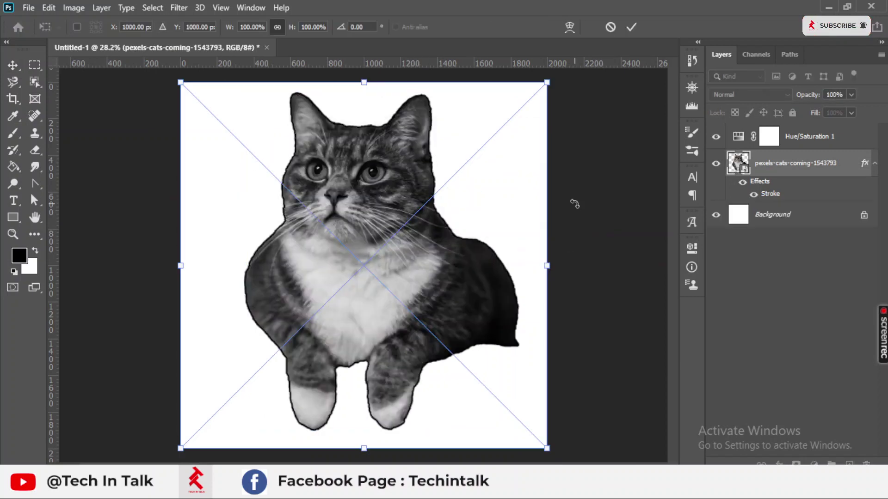
left_click(613, 28)
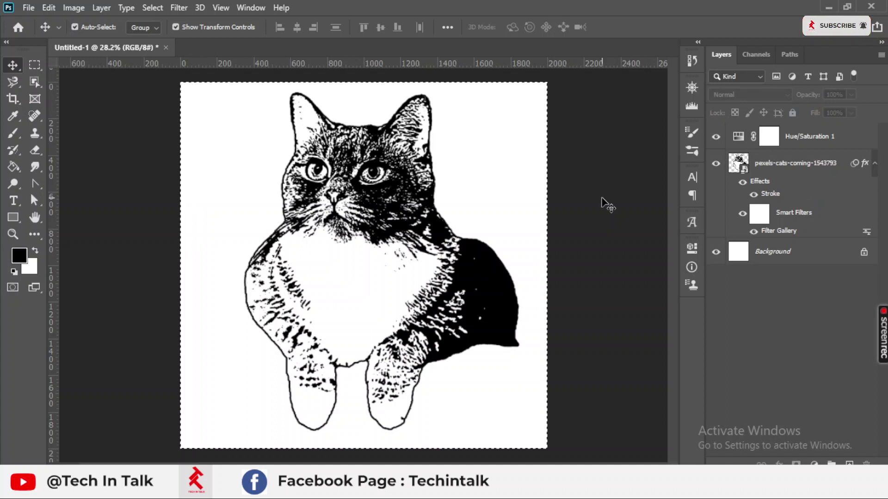
- Switch to Illustrator and create a new 3000 x 3000 px RGB document
key("ctrl")
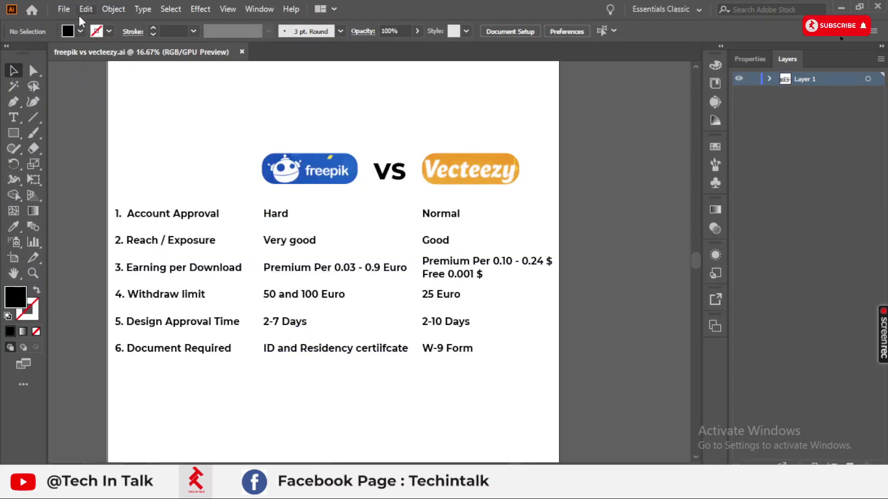
left_click(64, 9)
left_click(77, 24)
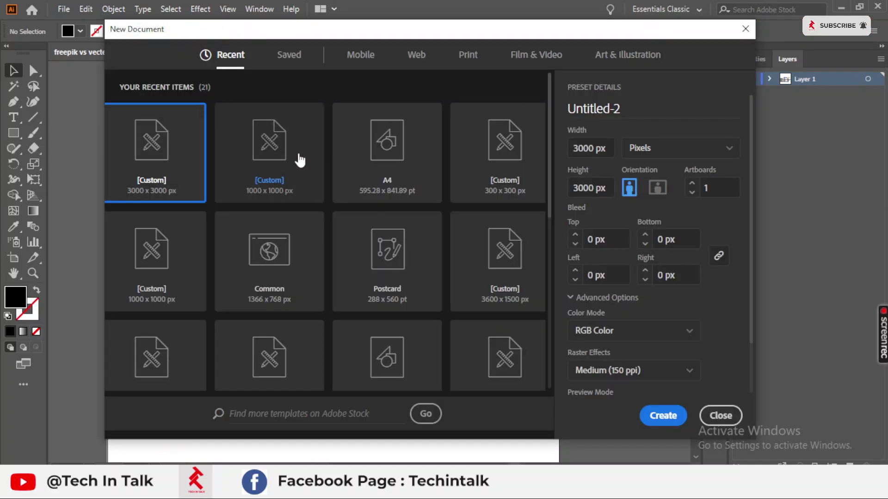
double_click(168, 168)
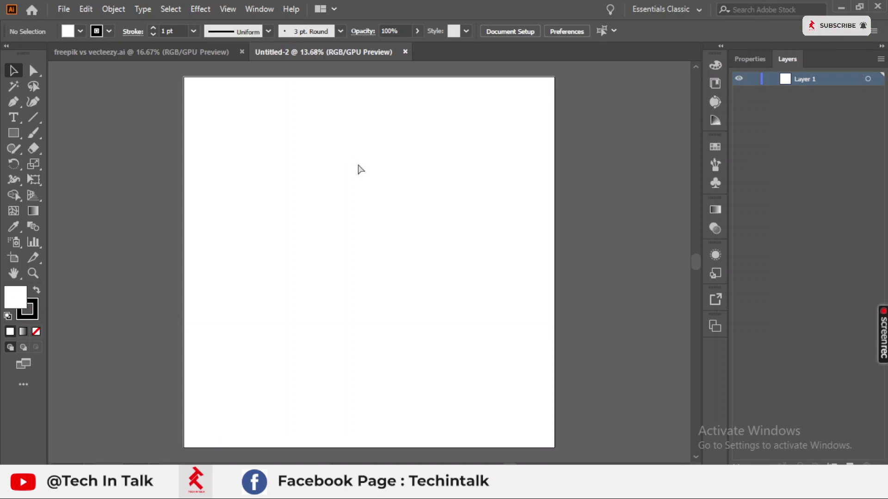
- Try to paste the cat artwork into the blank document, also from the clipboard history, and delete the wrong images
key("ctrl+v")
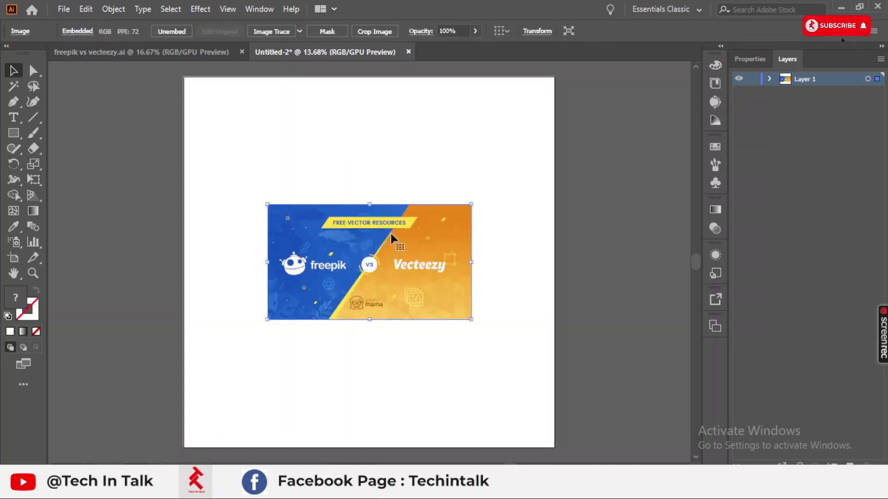
key("Delete")
key("ctrl+grave")
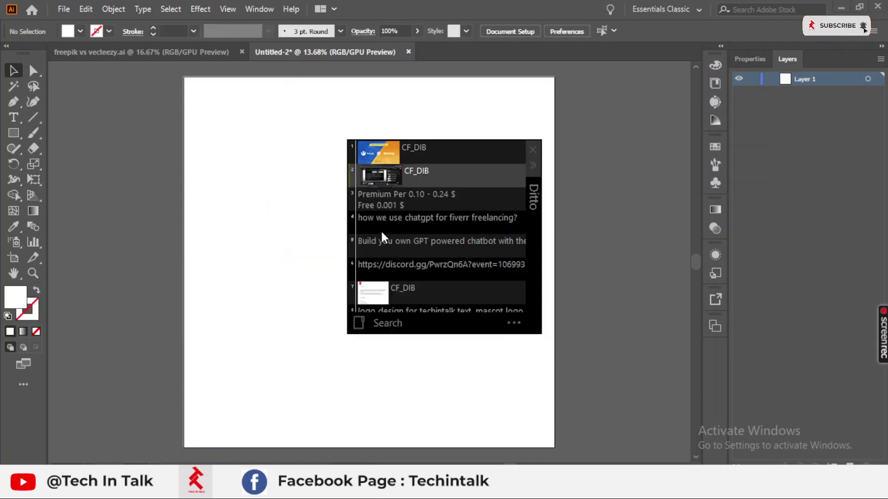
key("Return")
key("Delete")
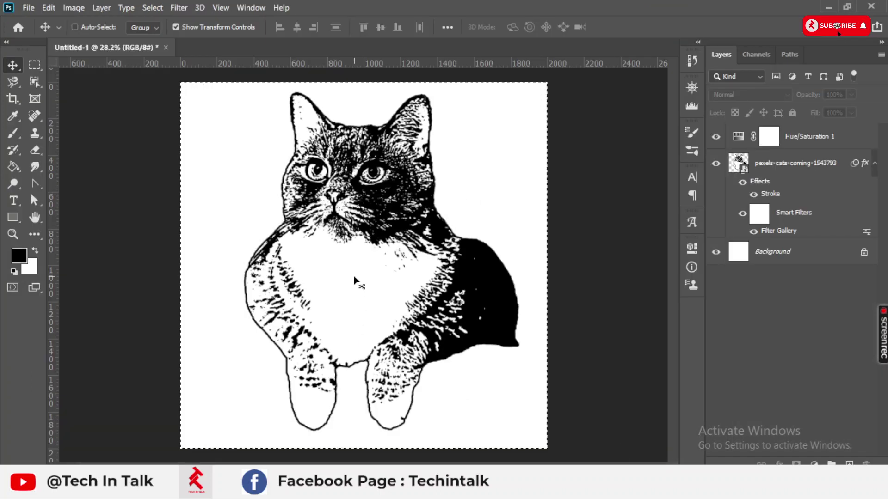
- Switch back to Photoshop and select all layers from Hue/Saturation 1 down to Background
left_click(354, 281)
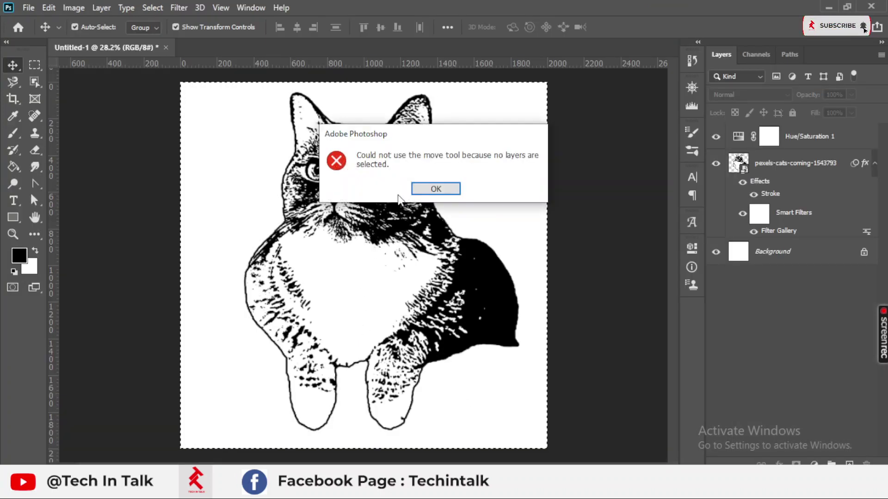
left_click(435, 187)
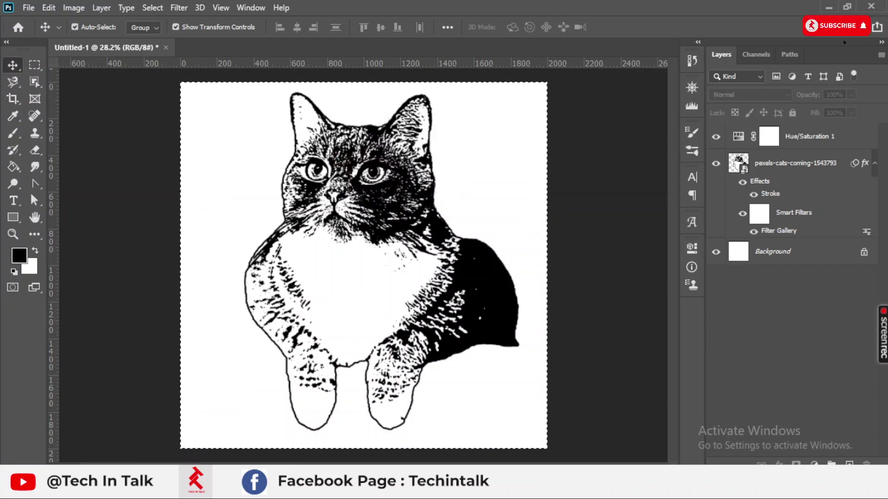
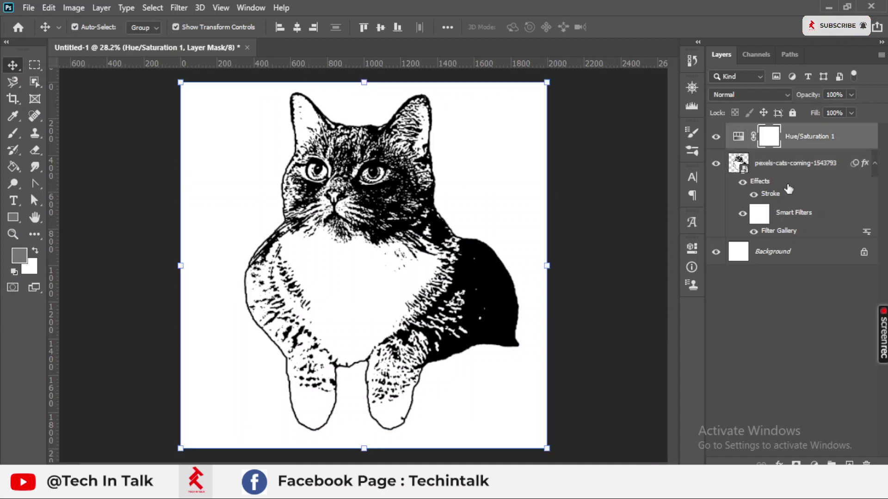
left_click(785, 251, "shift")
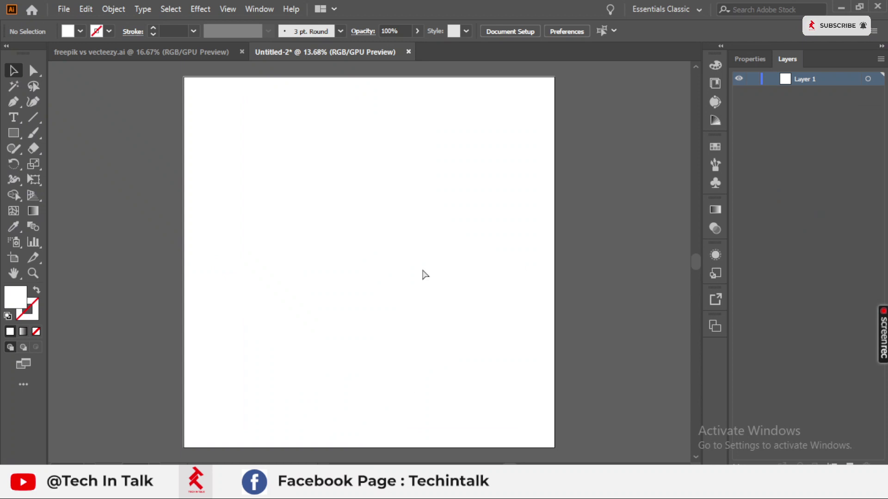
- Try to paste the copied layers into the blank Illustrator document, and delete the wrong image
key("ctrl+v")
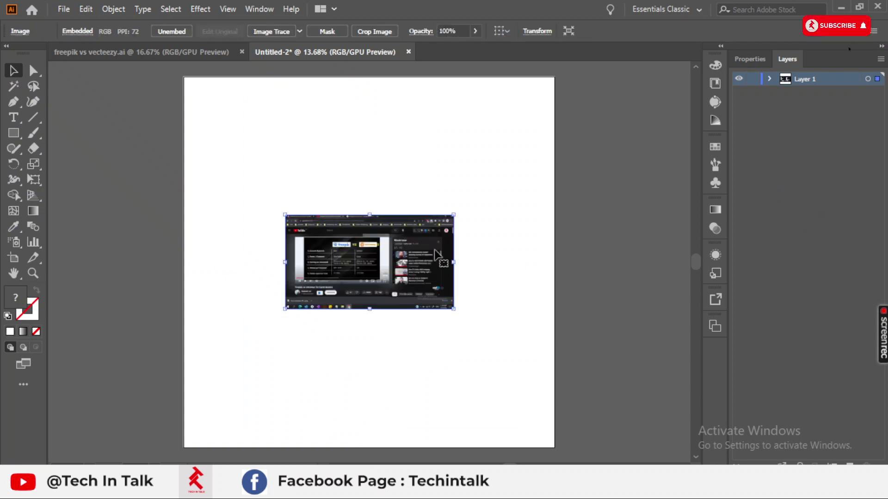
key("Delete")
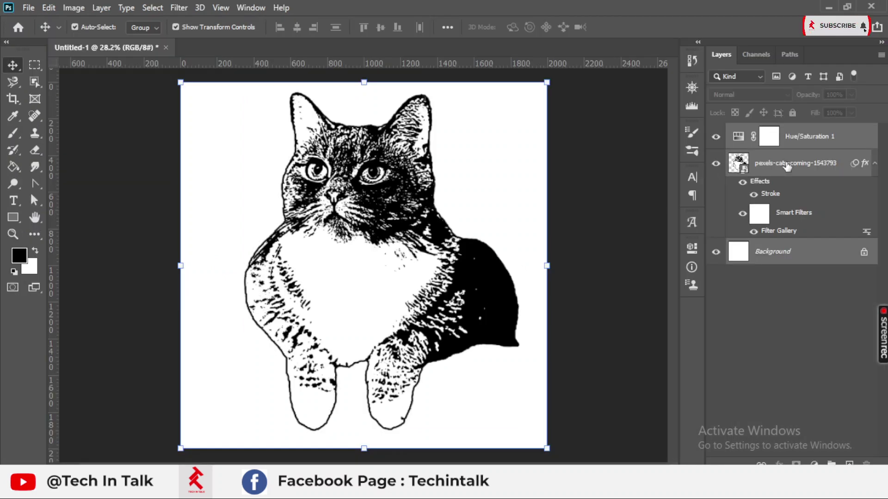
- Select only the cat photo layer in Photoshop, clear its loaded selection, and transfer the layer into the blank Illustrator document
left_click(786, 167)
left_click(739, 162, "ctrl")
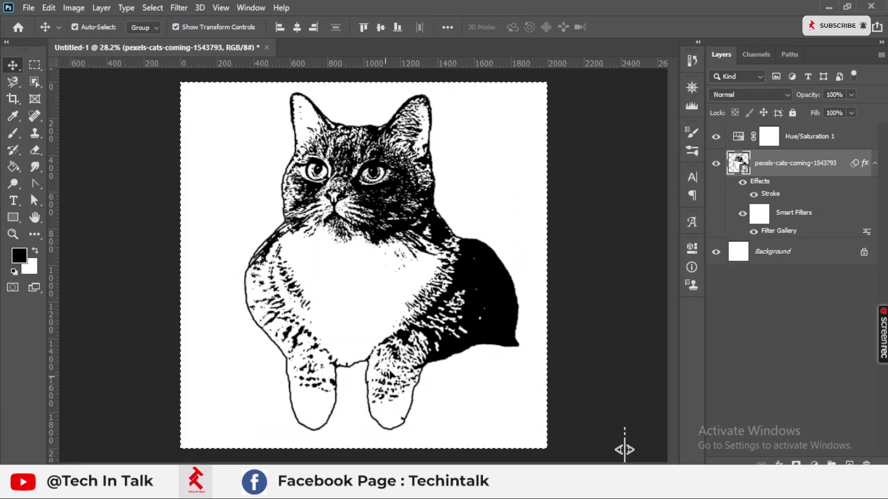
key("ctrl+d")
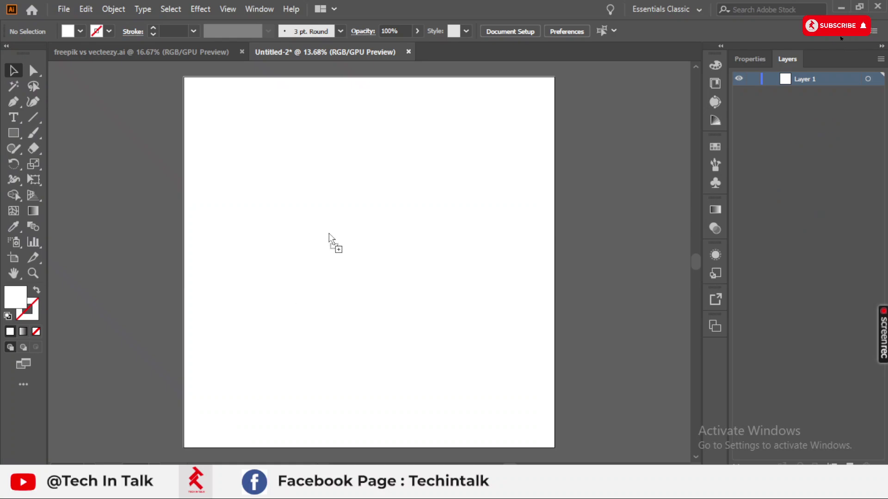
left_click_drag(329, 233, 328, 233)
- Enlarge the cat image to about 2221 x 2734 px, centre it on the artboard, and deselect it
left_click_drag(349, 205, 430, 106)
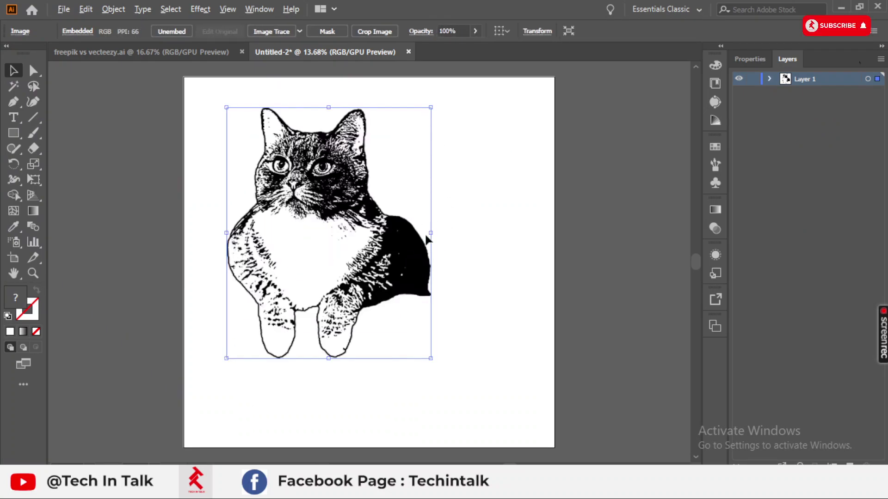
left_click_drag(429, 235, 443, 284)
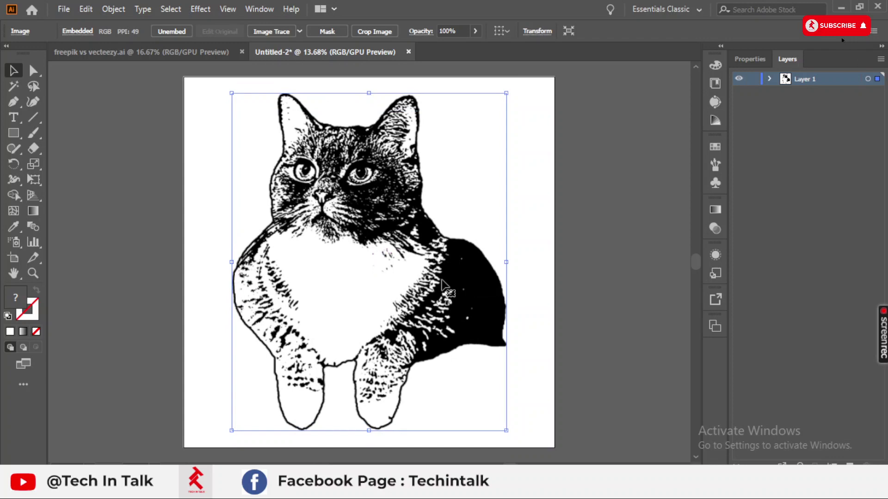
left_click(547, 281)
- Trace the cat image with the Default Image Trace preset in Black and White mode
left_click(333, 197)
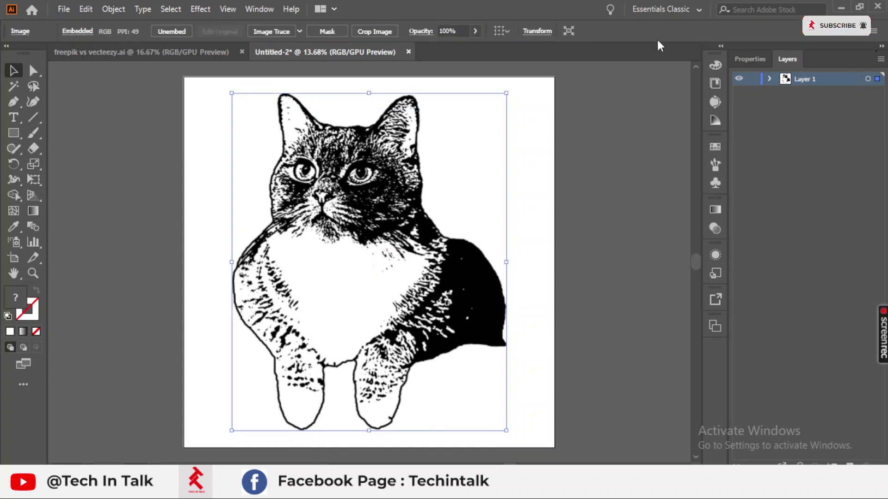
left_click(768, 79)
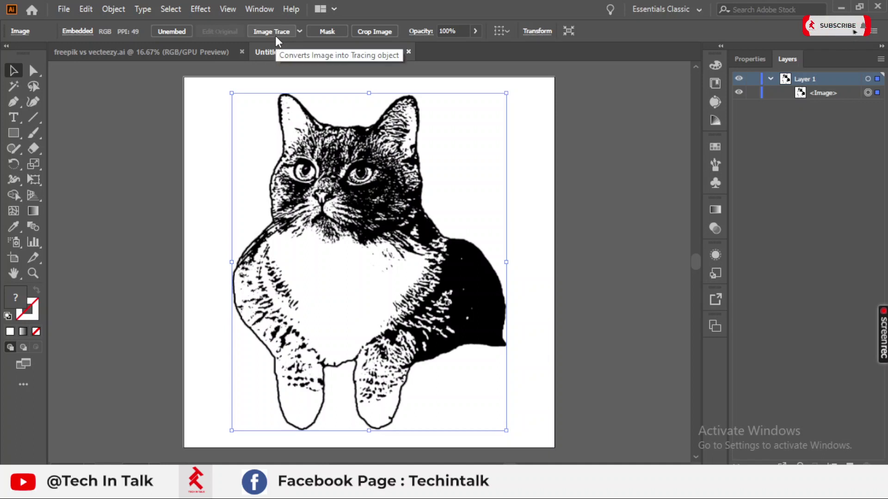
left_click(258, 9)
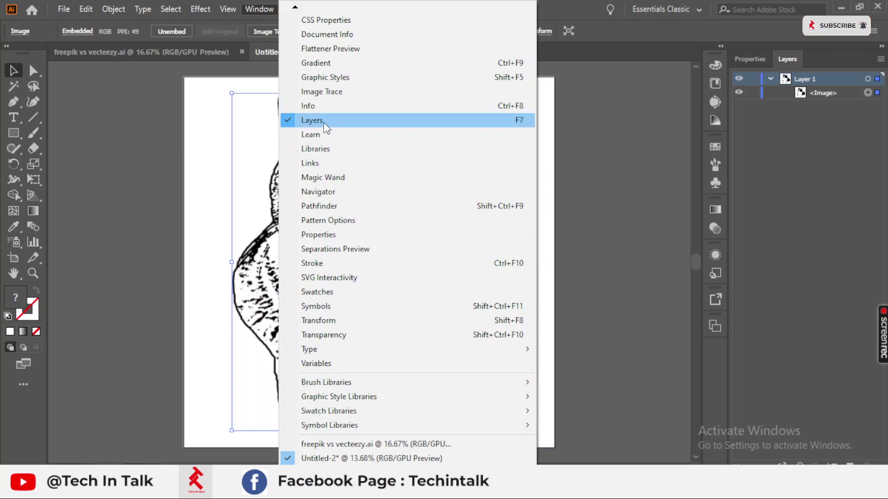
left_click(329, 90)
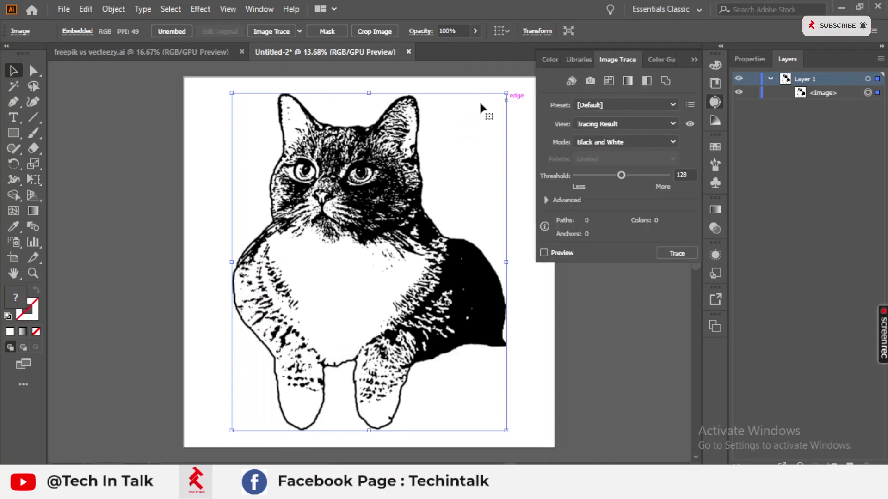
left_click(667, 258)
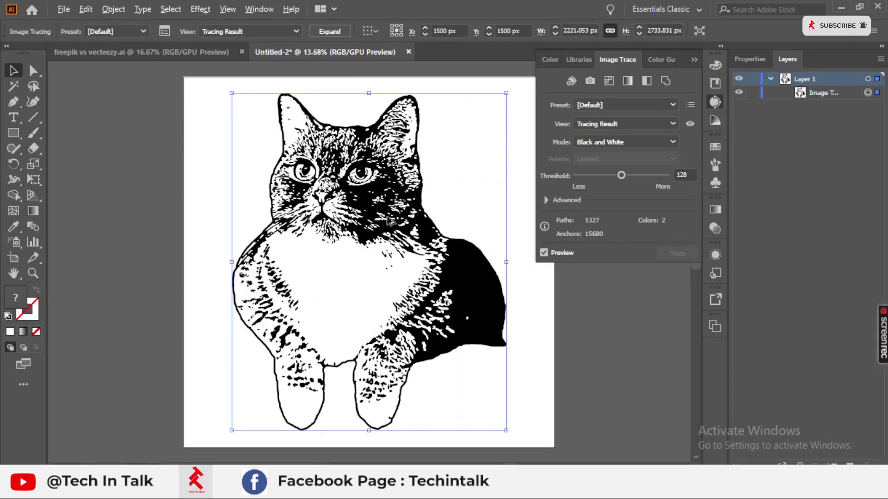
- Refine the cat tracing's advanced options to Corners 78%, Noise 11 px and Paths 77%
scroll(387, 221, "up", 10)
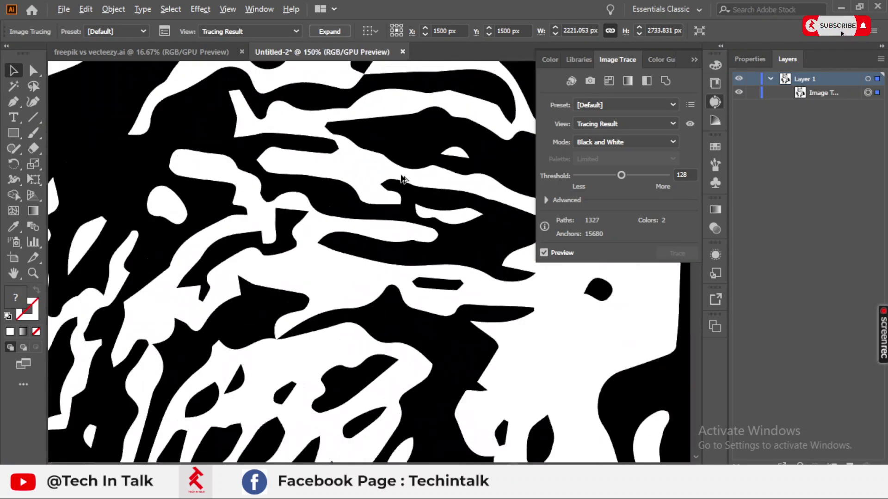
scroll(401, 179, "down", 6)
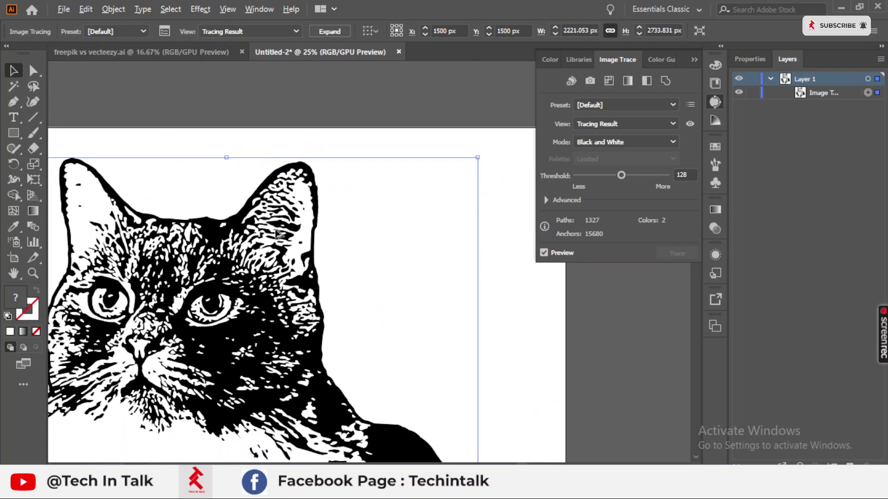
scroll(276, 233, "down", 2)
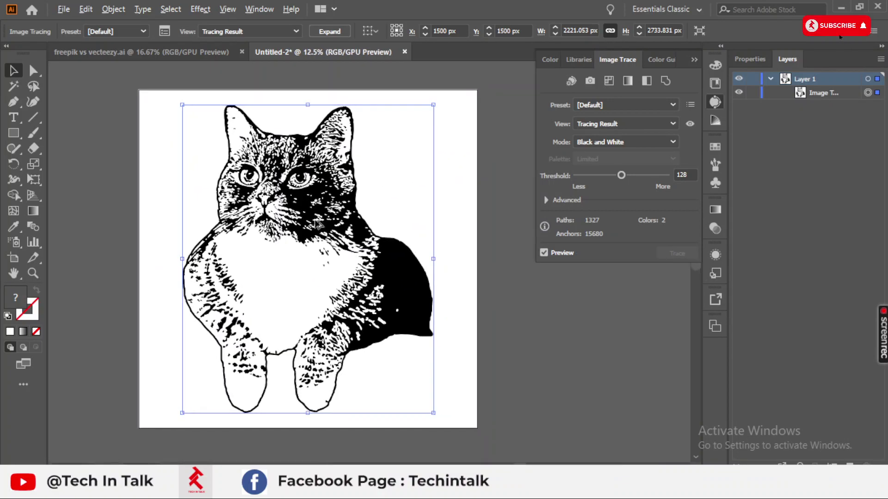
scroll(317, 224, "up", 1)
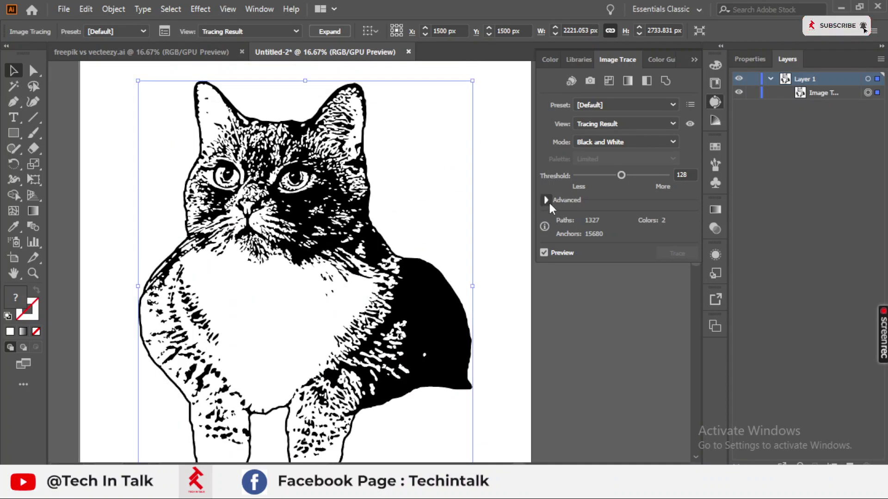
left_click(547, 199)
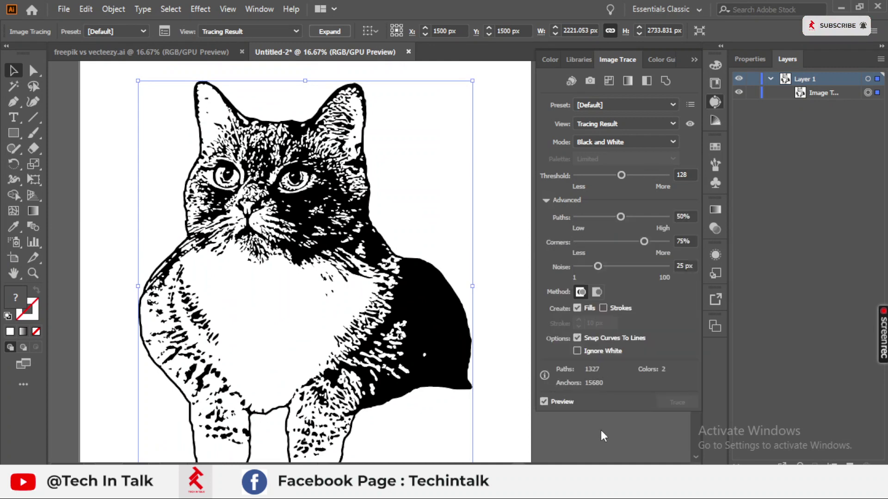
left_click(578, 352)
left_click_drag(597, 262, 585, 265)
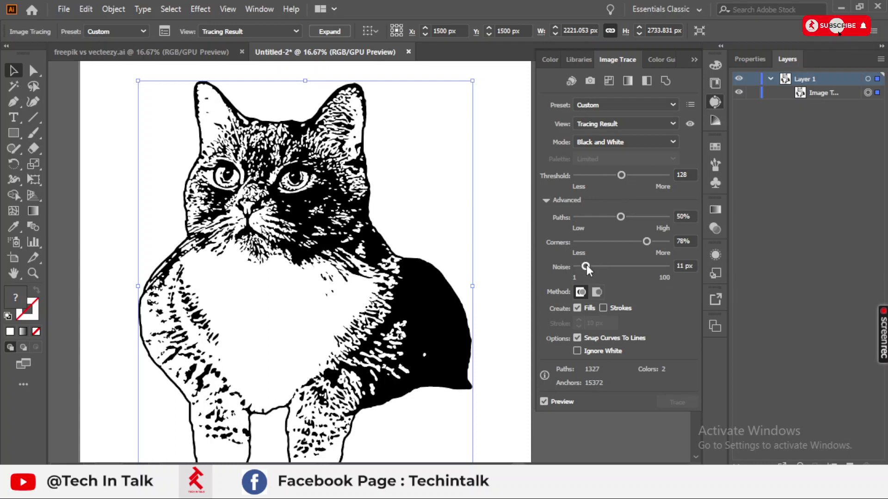
left_click(646, 216)
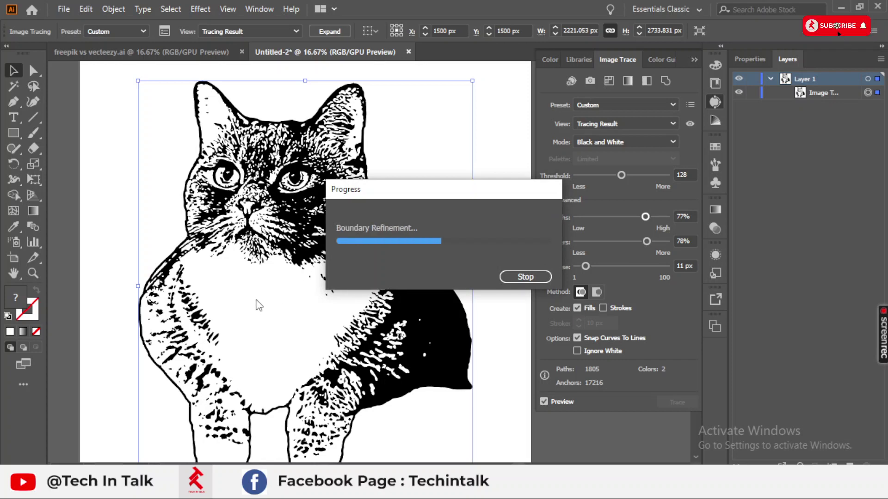
scroll(456, 252, "up", 1)
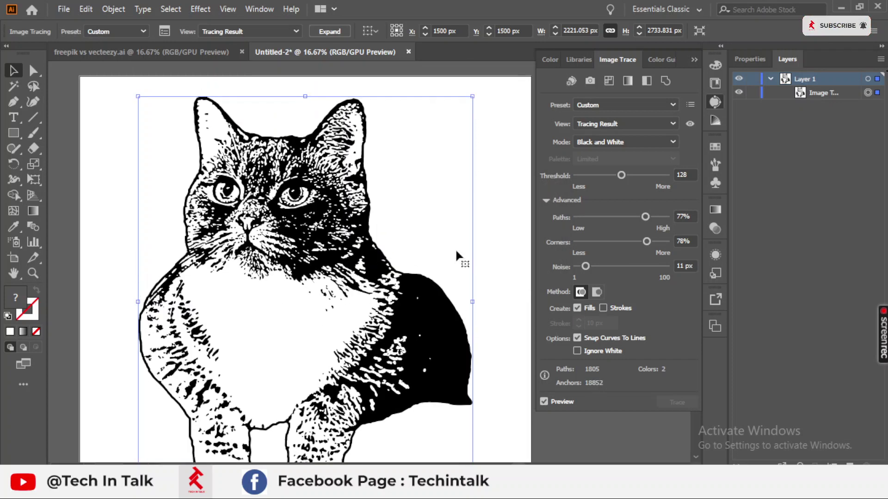
- Set the cat tracing's Corners to 93% and its Threshold to 163
left_click(660, 241)
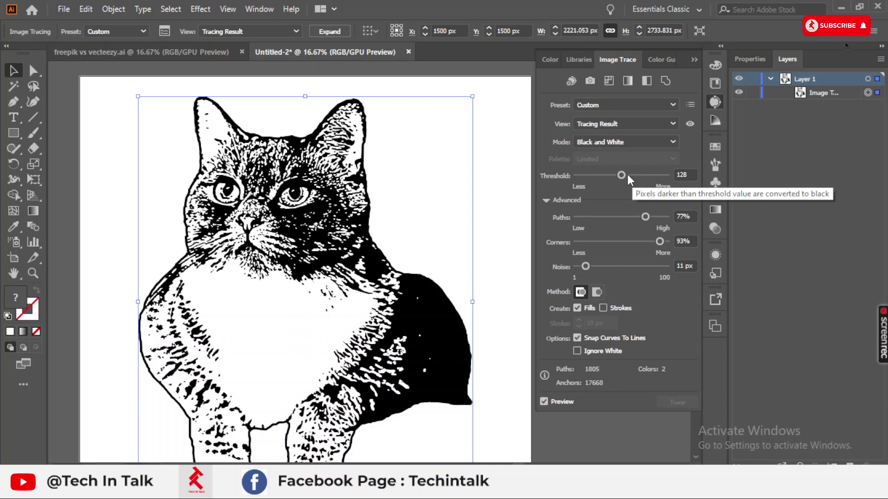
left_click(628, 176)
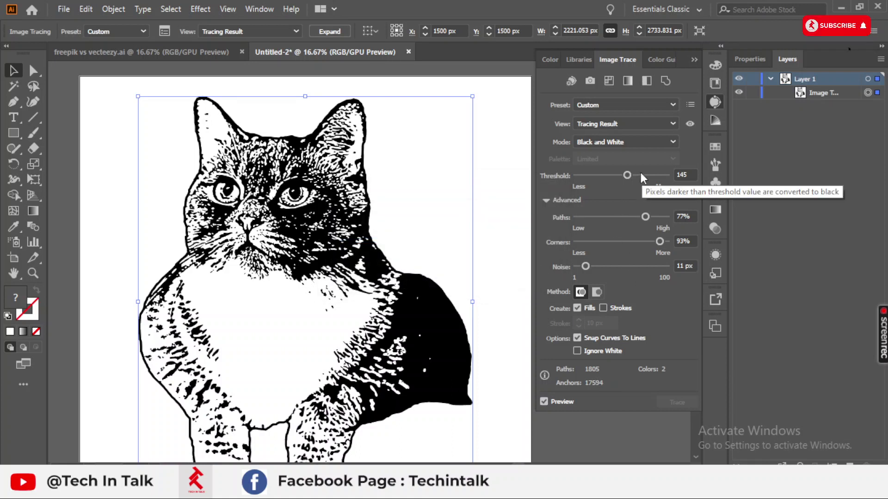
left_click_drag(627, 174, 634, 176)
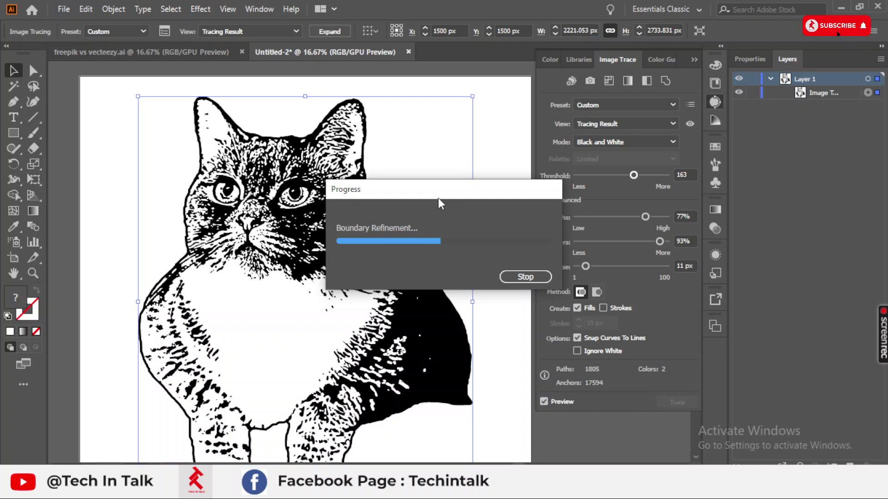
scroll(437, 202, "down", 3)
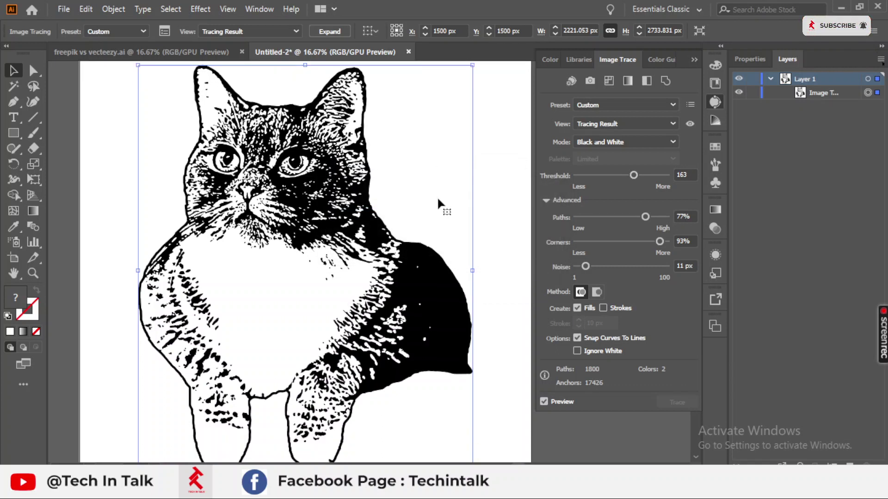
scroll(438, 204, "up", 2)
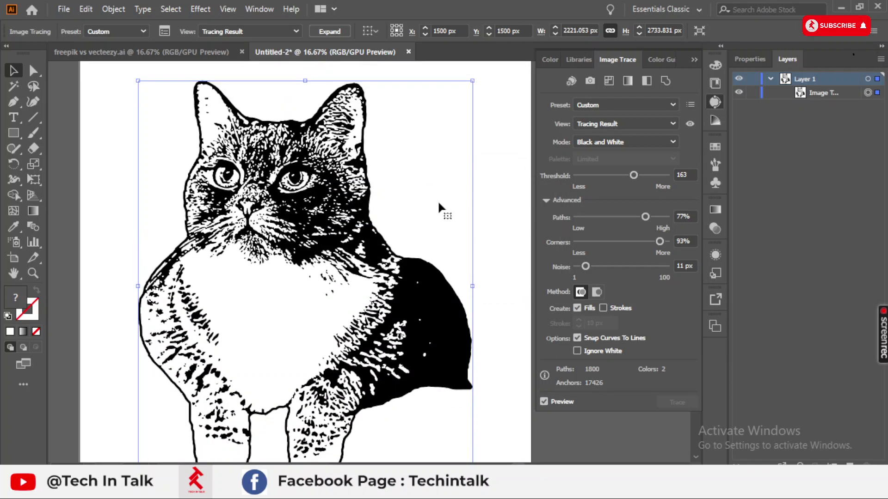
- Expand the tracing into editable paths, move the cat group beside the artboard, and deselect it
left_click(330, 31)
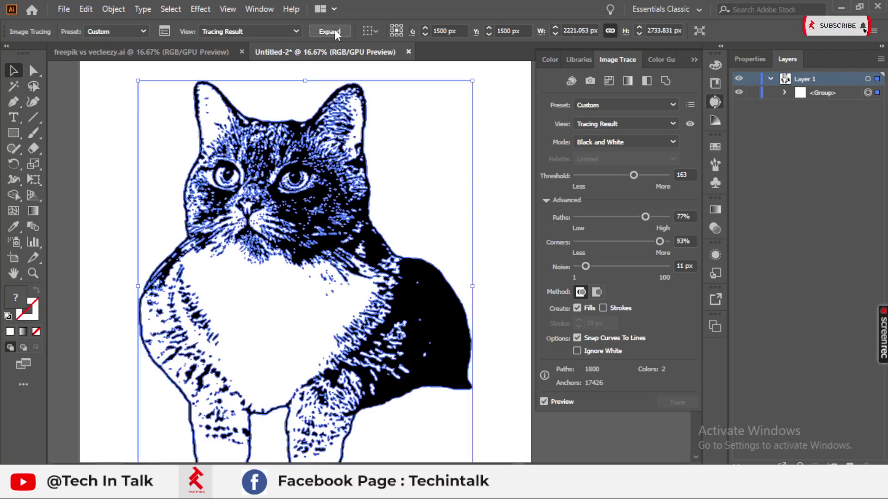
left_click(693, 59)
key("ctrl+minus")
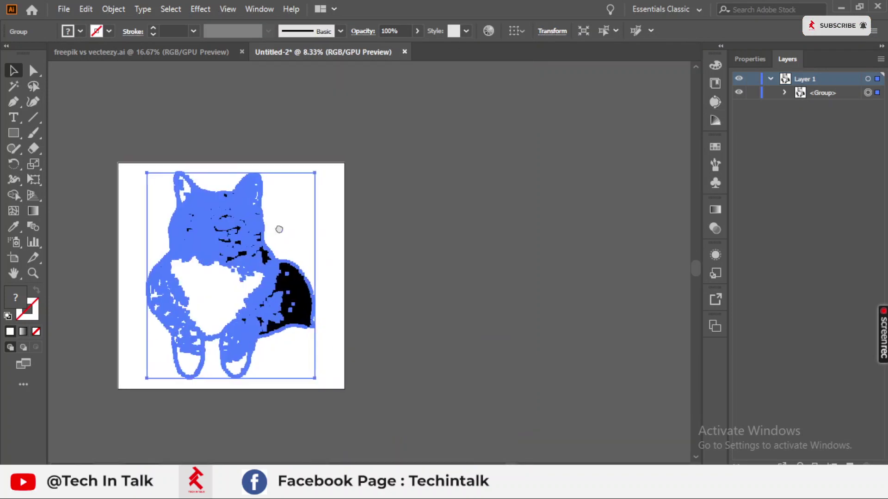
mouse_move(296, 218)
left_mouse_down()
mouse_move(374, 240)
mouse_move(449, 220)
mouse_move(477, 226)
left_mouse_up()
left_click(714, 147)
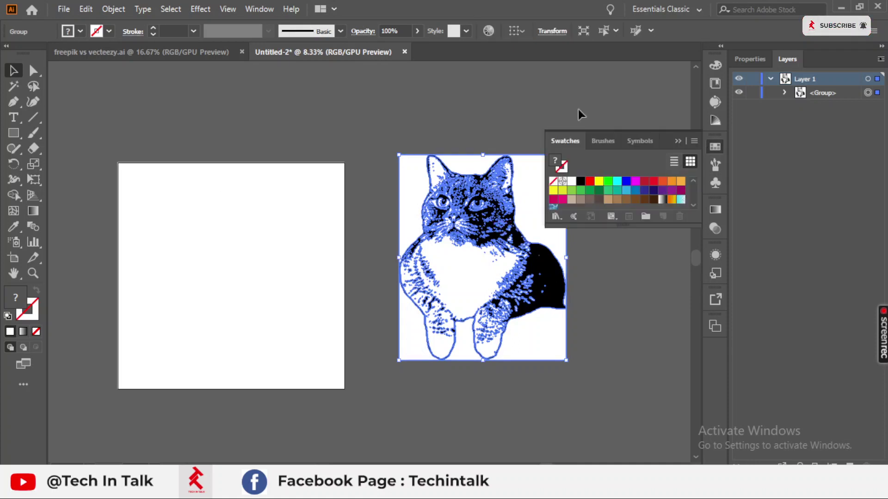
left_click(578, 111)
left_click(681, 142)
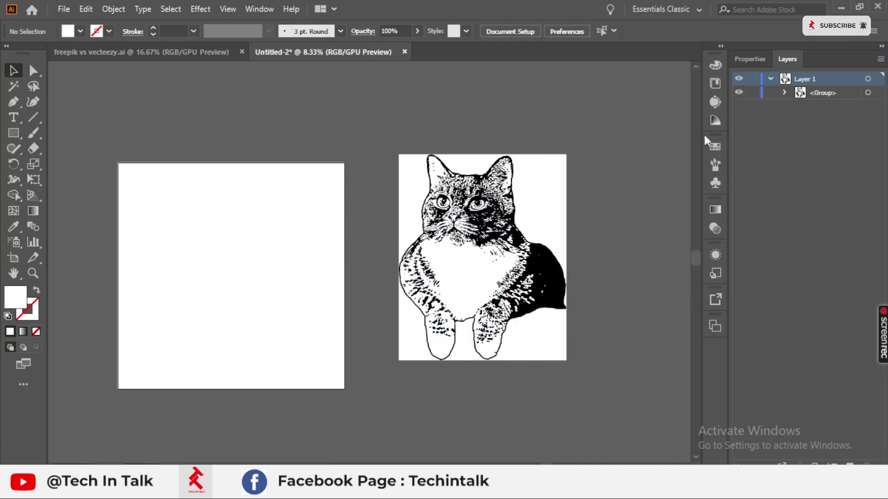
- Show the paths inside the traced group and delete the white background shape around the cat
left_click(785, 93)
left_click(455, 210)
left_click(542, 182)
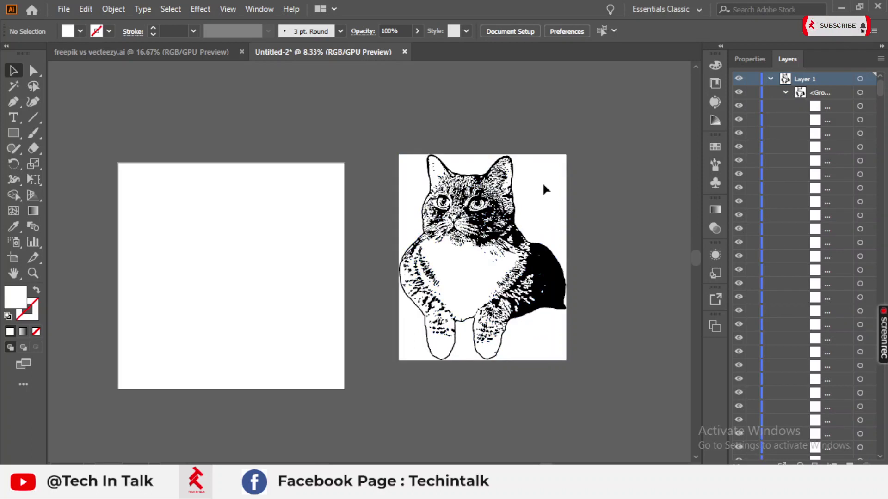
key("Delete")
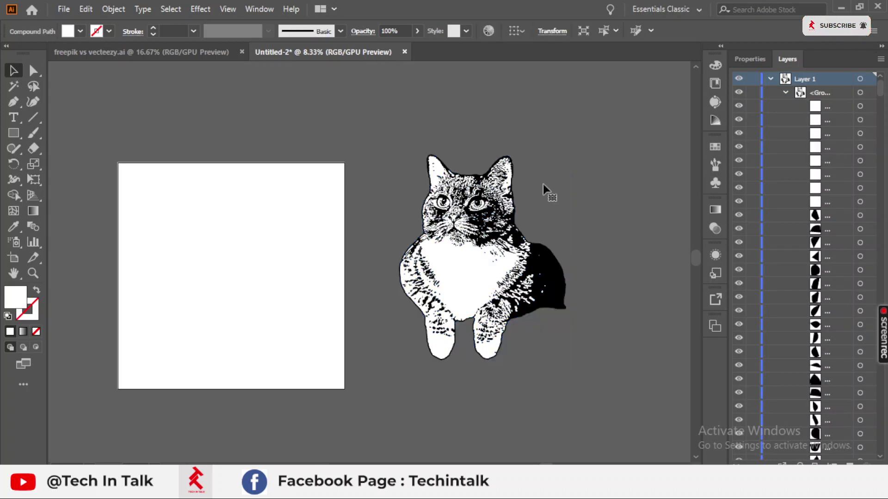
- Delete the large white shapes inside the cat's chest and legs and in both ears
left_click(460, 271)
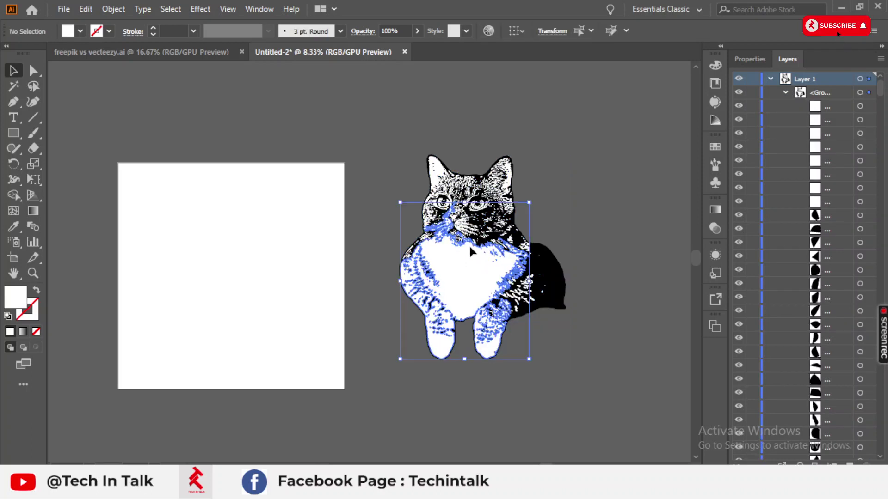
key("Delete")
scroll(439, 171, "up", 6)
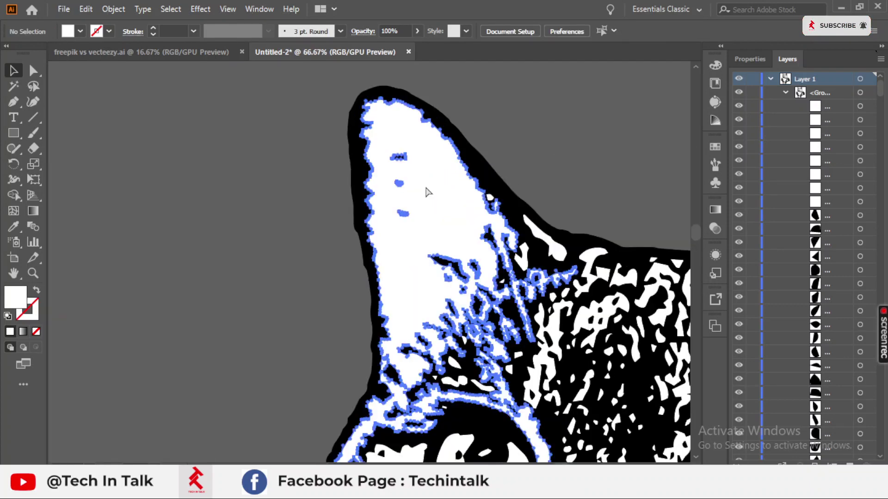
left_click(427, 191)
key("Delete")
scroll(430, 194, "down", 3)
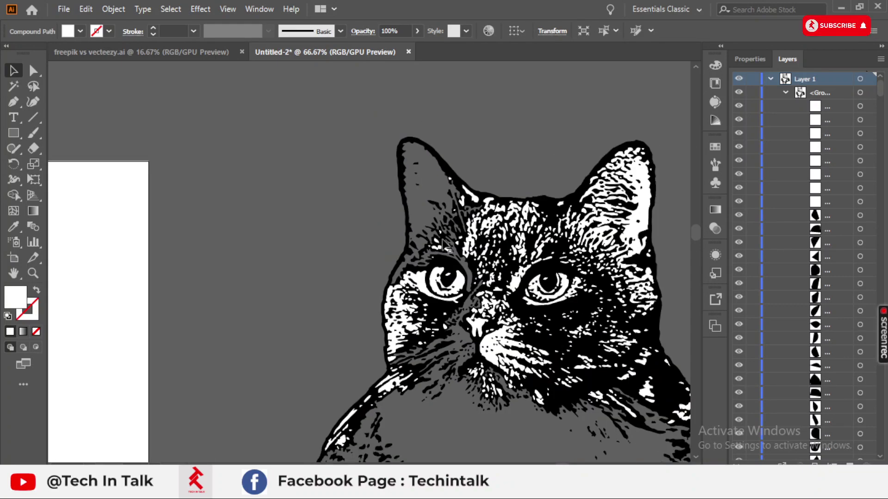
left_click(511, 181)
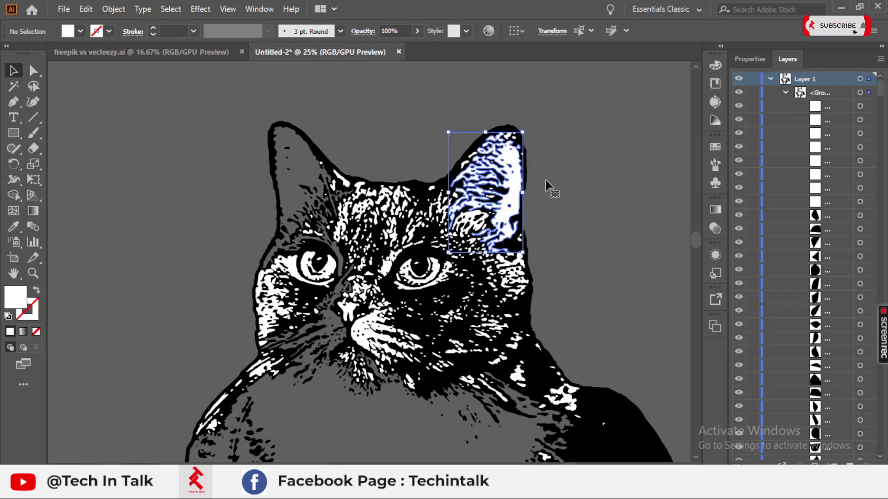
key("Delete")
scroll(546, 180, "down", 3)
scroll(545, 179, "right", 1)
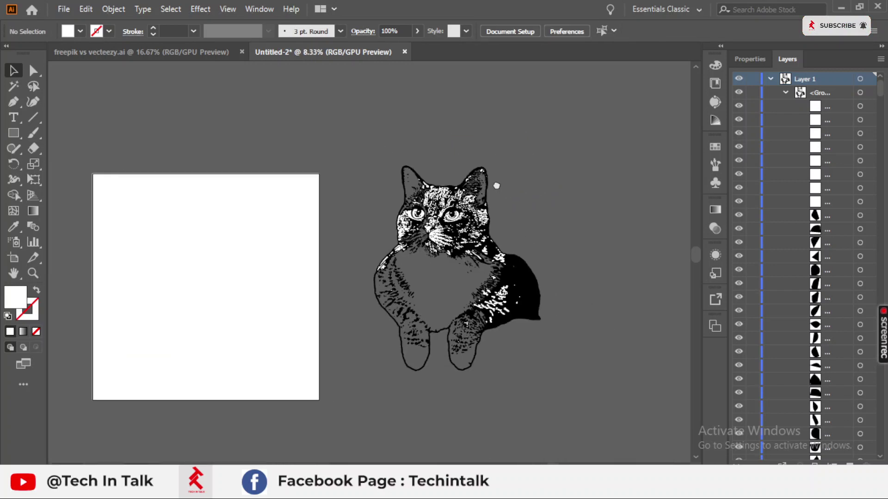
- Move the cat group onto the artboard and delete the white paths at the start of its path list
left_click_drag(380, 230, 224, 245)
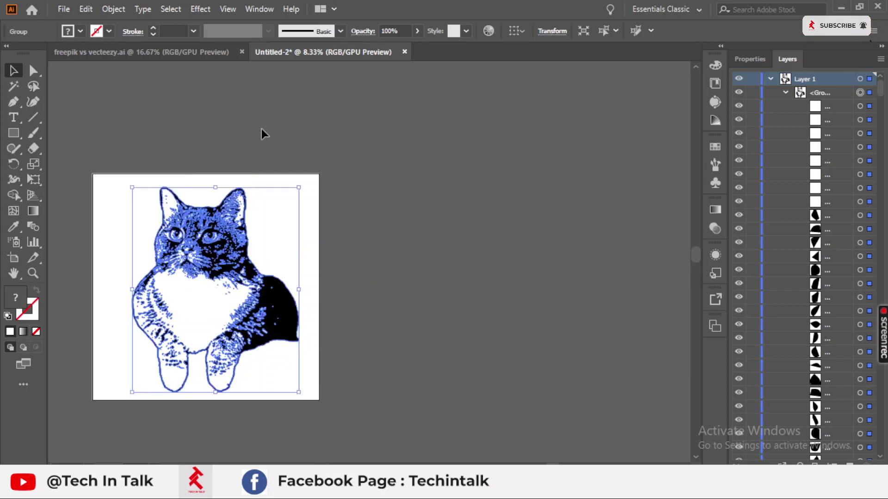
left_click(262, 133)
left_click(859, 106)
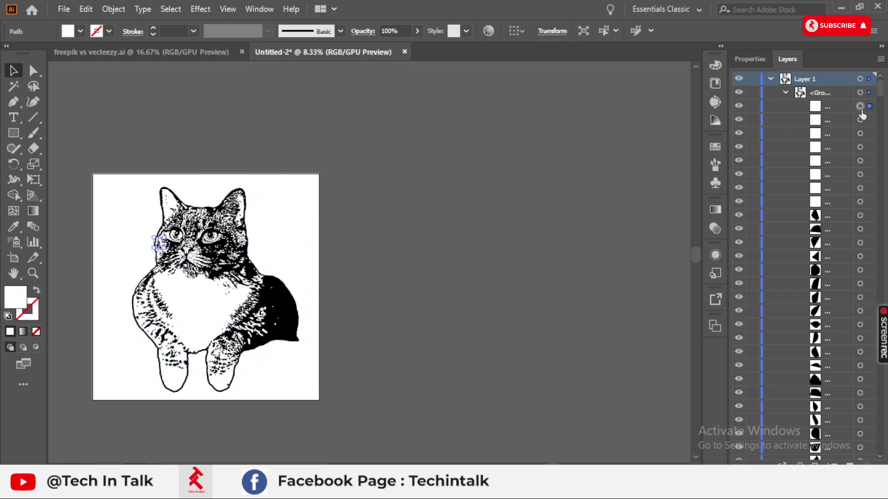
left_click(860, 120, "shift")
left_click(860, 134, "shift")
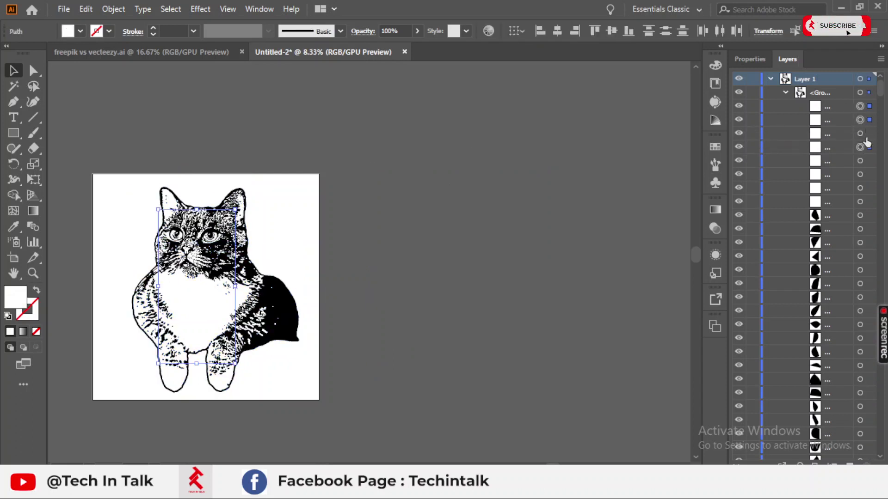
left_click(859, 147, "shift")
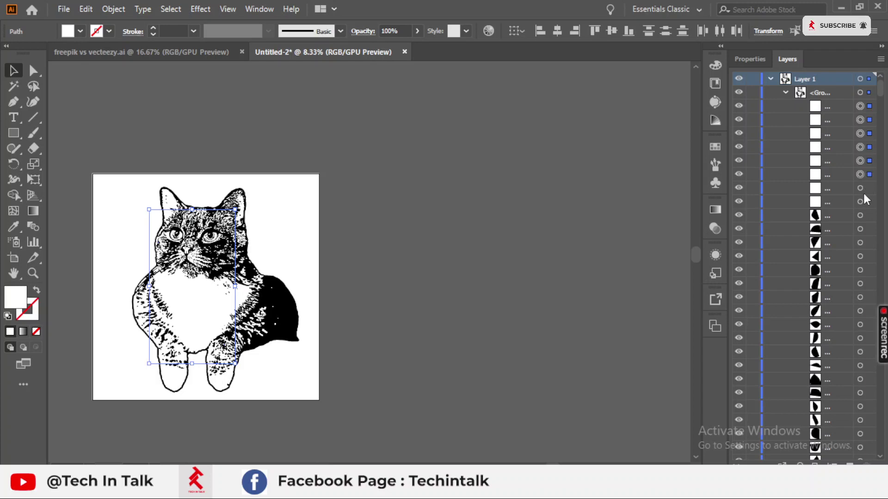
key("Delete")
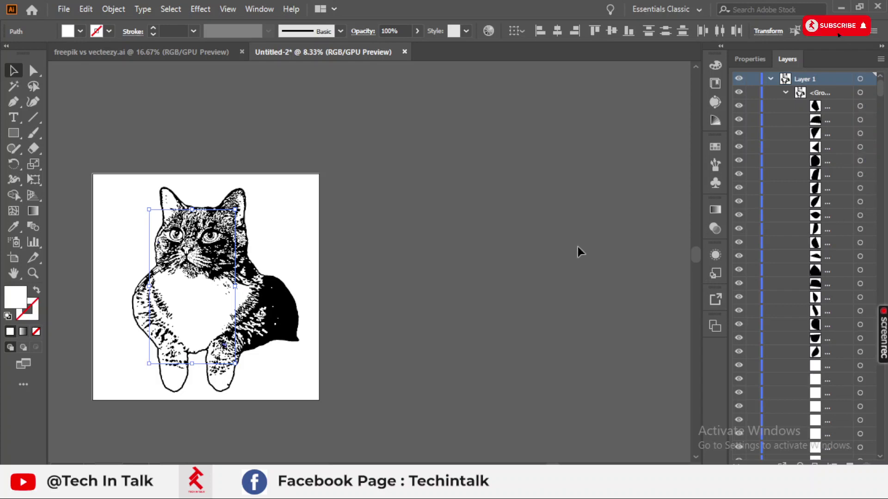
- Move the cat group off the artboard into the empty canvas beside it and deselect it
scroll(298, 269, "up", 4)
scroll(298, 269, "down", 2)
left_click_drag(298, 269, 508, 252)
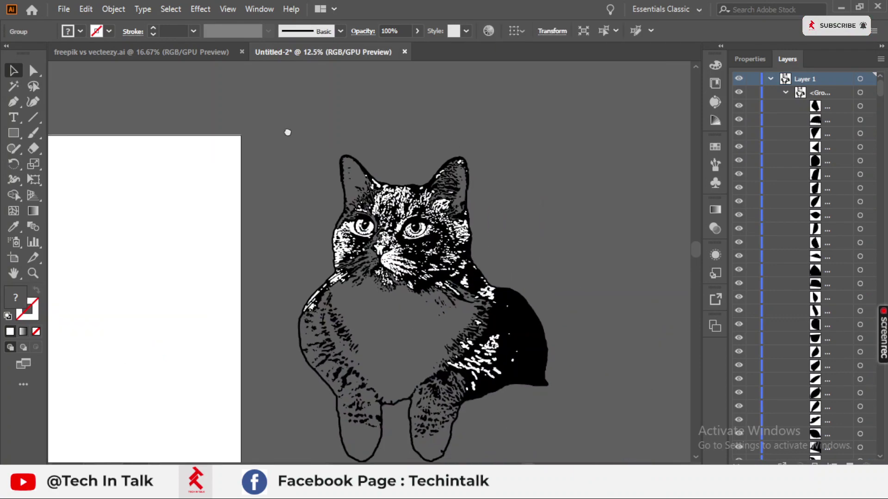
left_click(287, 133)
- Examine the remaining white patches in the cat's shoulder fur and the paths listed inside its group
scroll(481, 329, "up", 4)
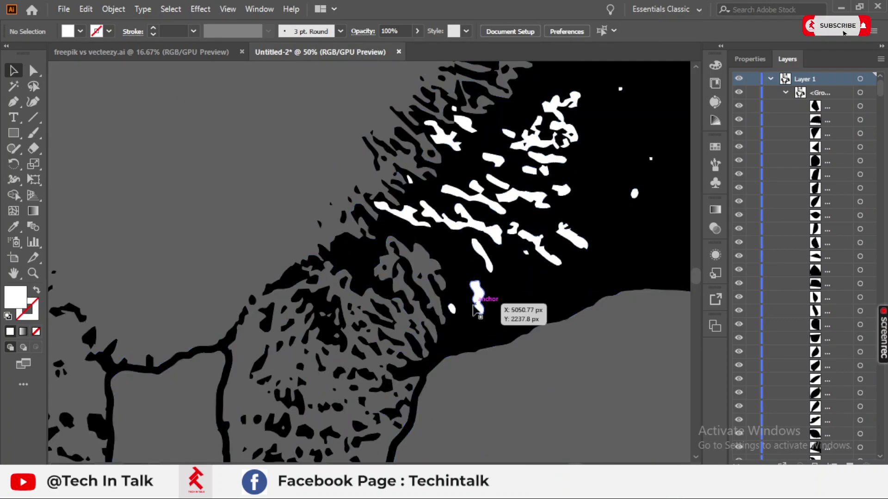
left_click(485, 303)
scroll(776, 251, "down", 2)
scroll(777, 251, "down", 3)
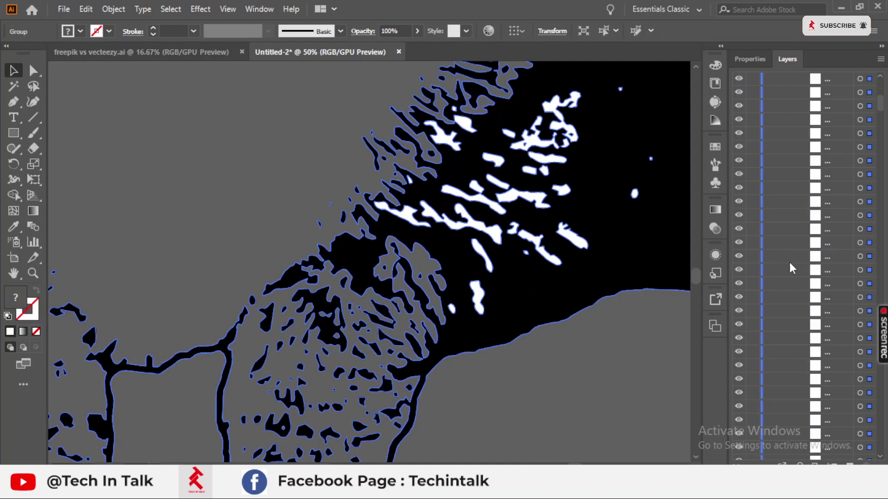
scroll(804, 273, "down", 2)
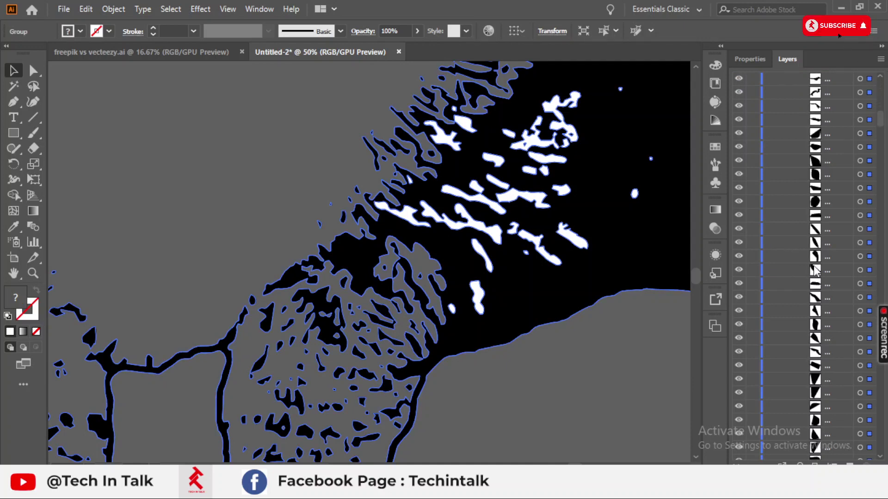
scroll(523, 293, "down", 5)
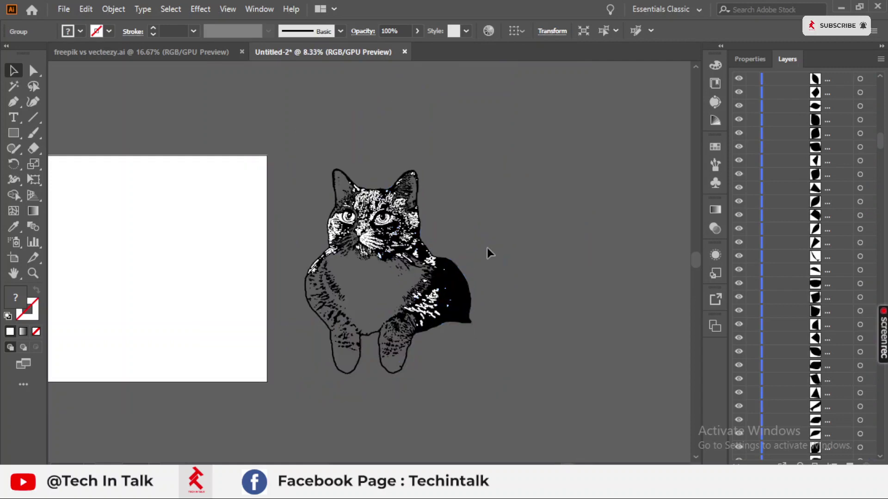
left_click(452, 280)
left_click(619, 195)
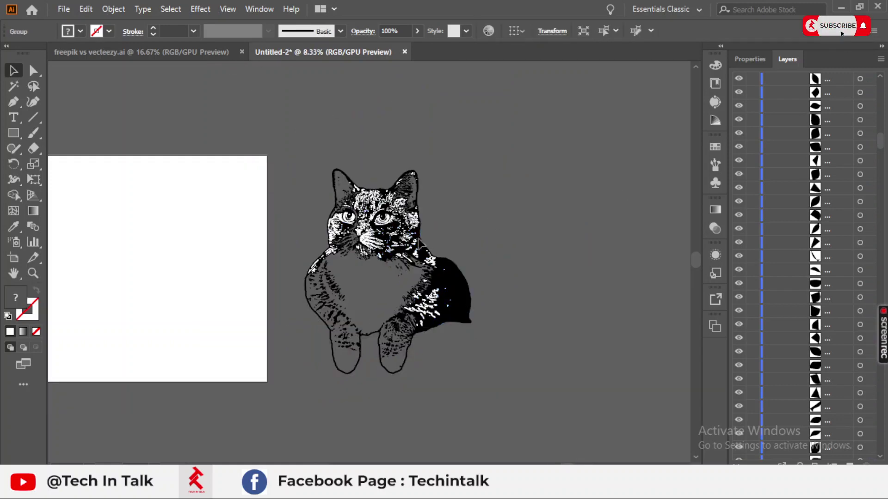
- Undo the moves, deletions and expansion until the cat is a live image tracing again
key("ctrl+z")
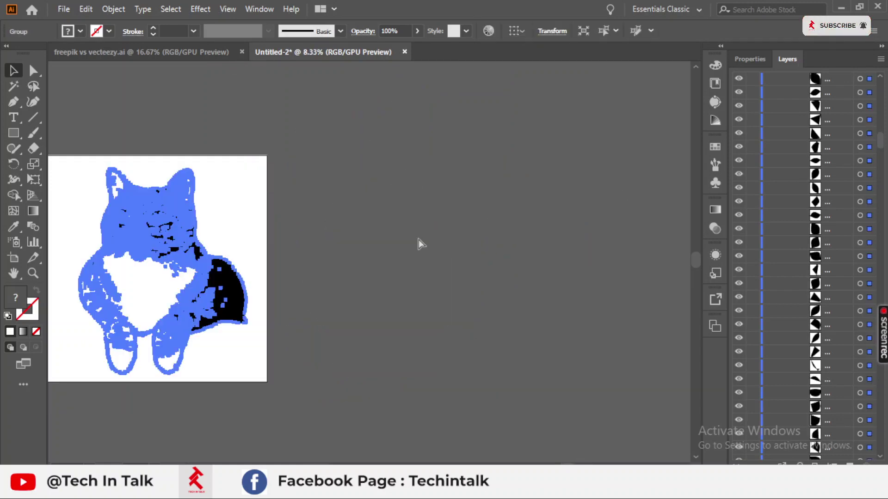
key("ctrl+shift+z")
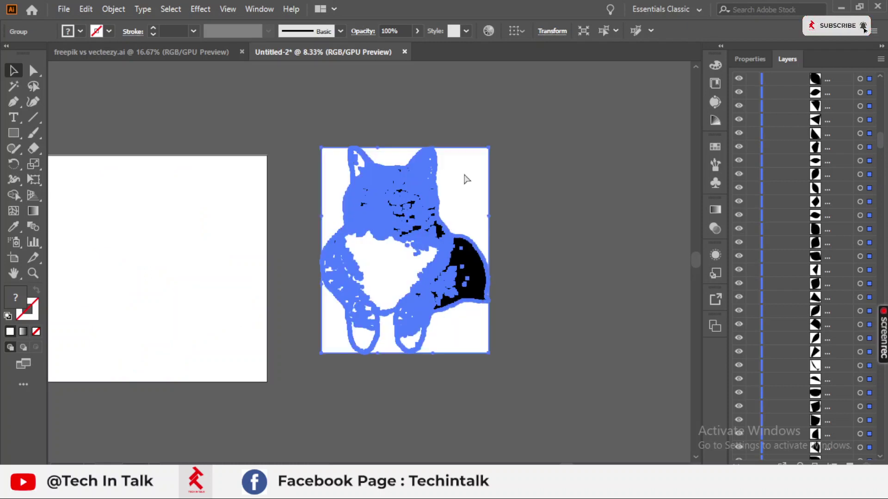
left_click(516, 143)
key("ctrl+z")
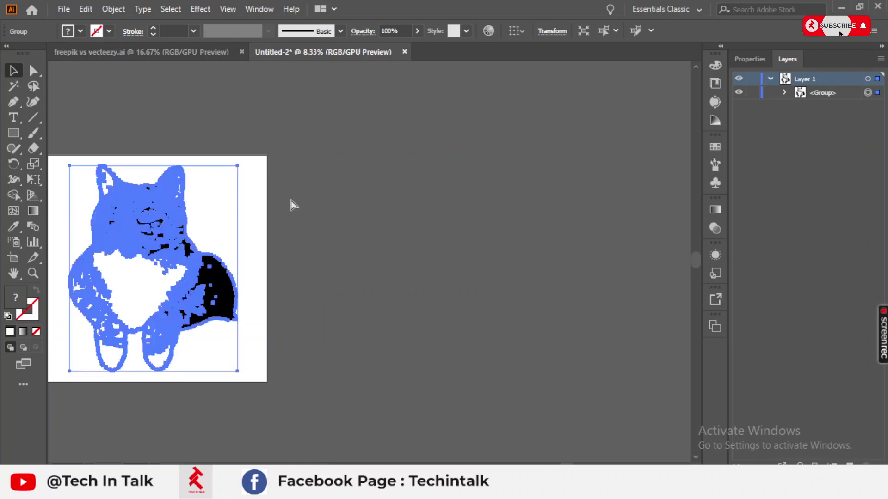
key("ctrl+z")
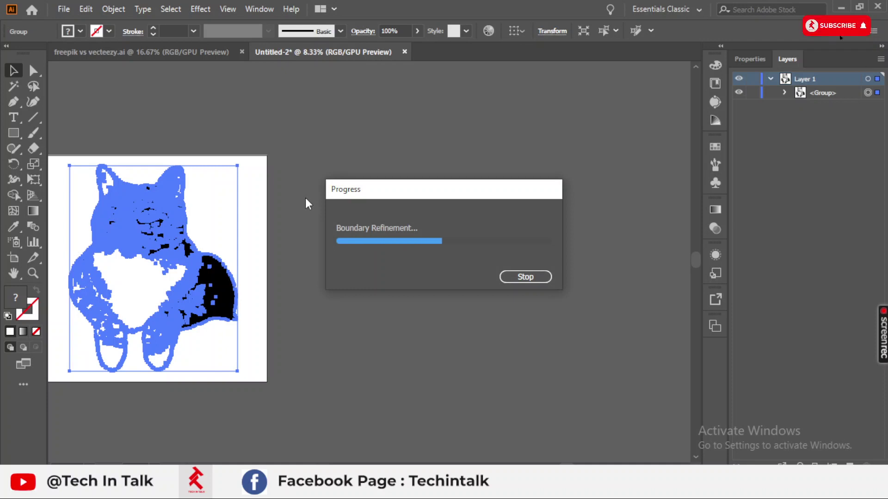
left_click_drag(304, 198, 384, 204)
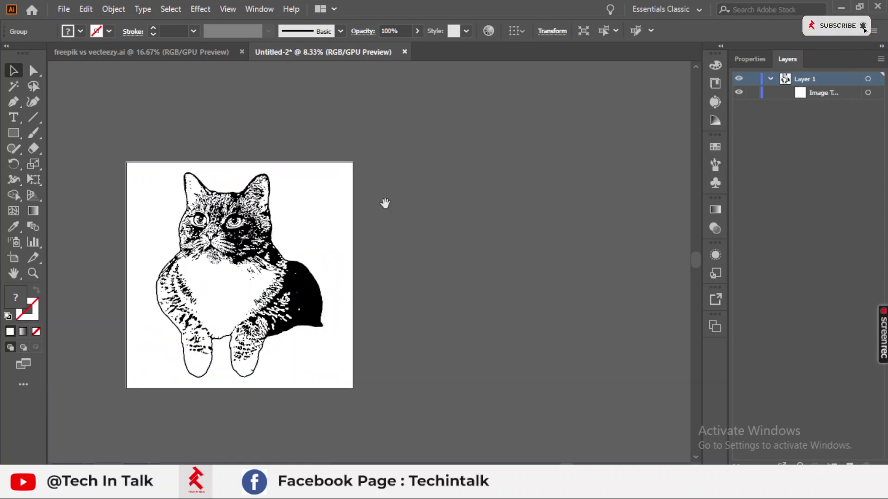
- Turn on Ignore White in the cat tracing's Image Trace options
left_click(715, 102)
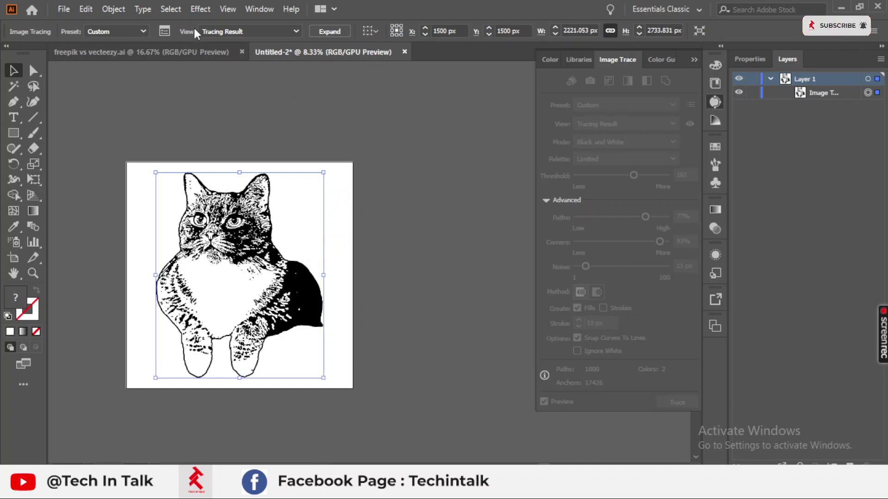
left_click(388, 153)
left_click(276, 295)
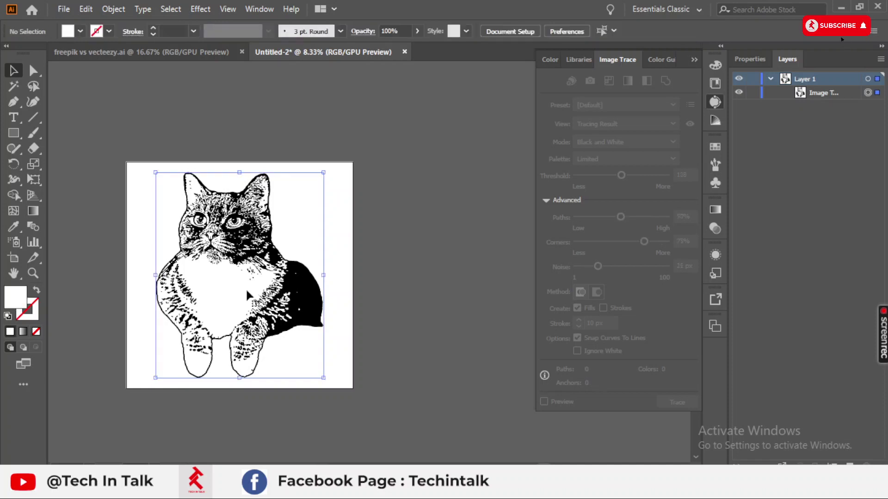
left_click(578, 350)
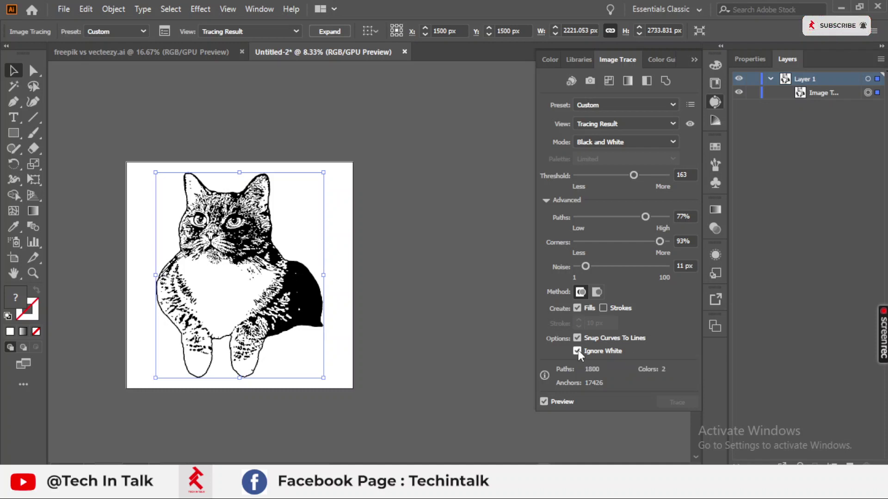
left_click(641, 177)
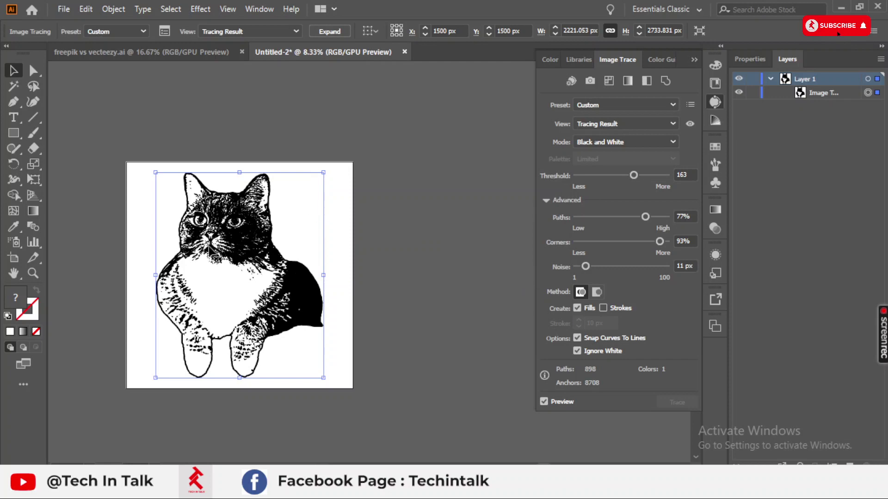
- Set the cat tracing's Threshold to 132 and its Corners to 79%
scroll(236, 241, "up", 5)
scroll(236, 241, "down", 5)
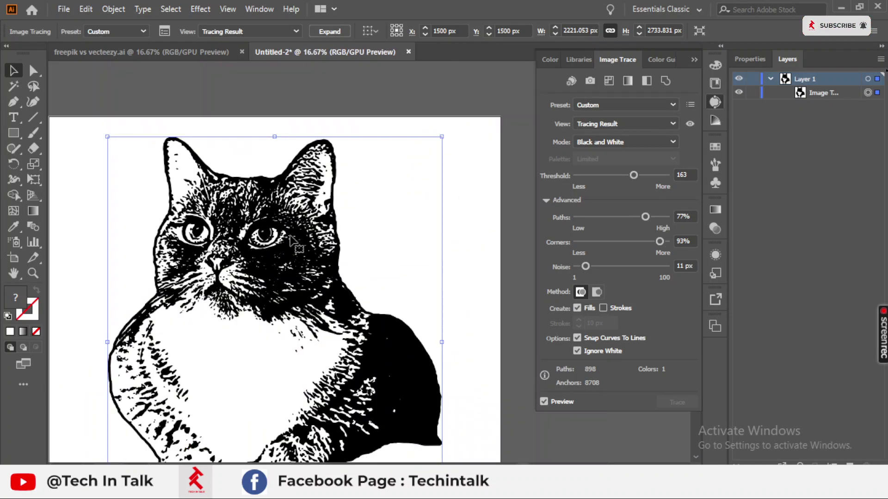
left_click_drag(298, 229, 281, 210)
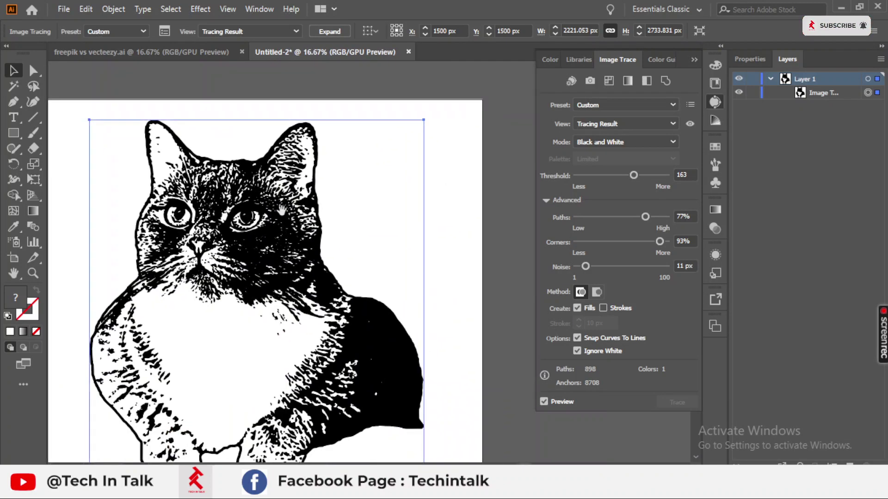
left_click(622, 176)
left_click(647, 241)
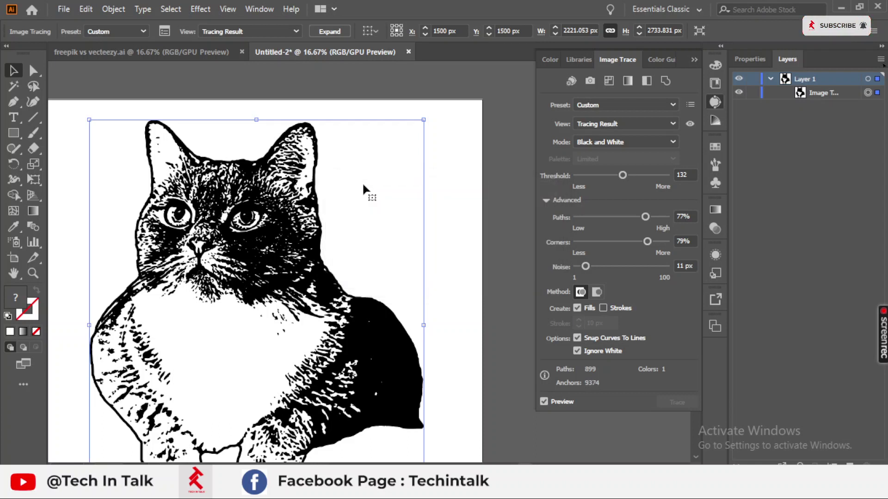
- Lower the cat tracing's Threshold to 73, deselect it and inspect the traced fur
left_click(612, 173)
left_click_drag(611, 175, 602, 175)
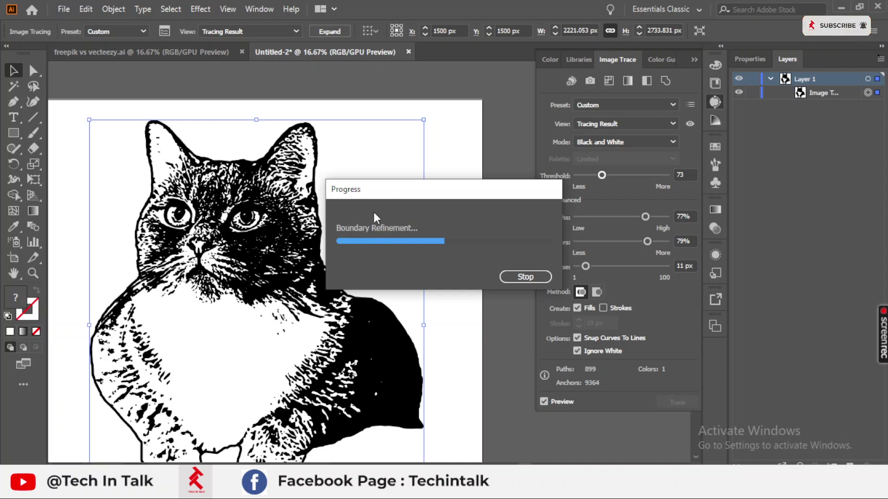
left_click(446, 172)
scroll(442, 172, "down", 2)
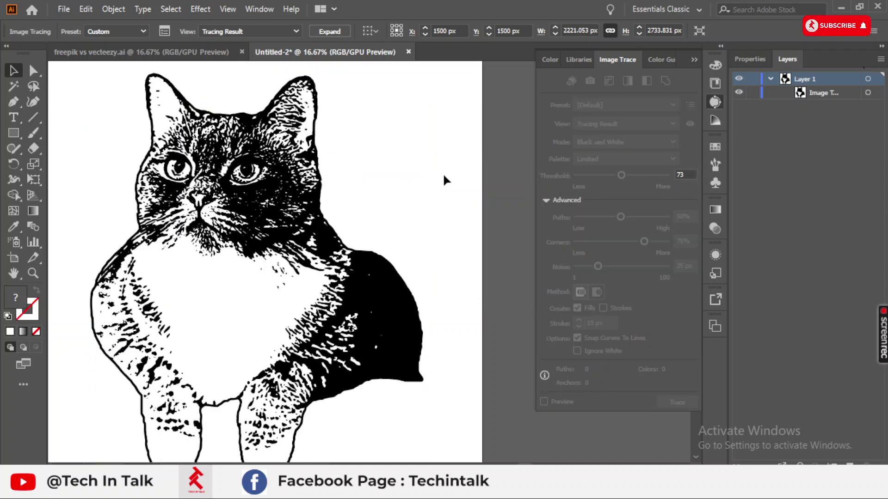
left_click(442, 172)
scroll(418, 178, "down", 2, "alt")
scroll(286, 228, "up", 4, "alt")
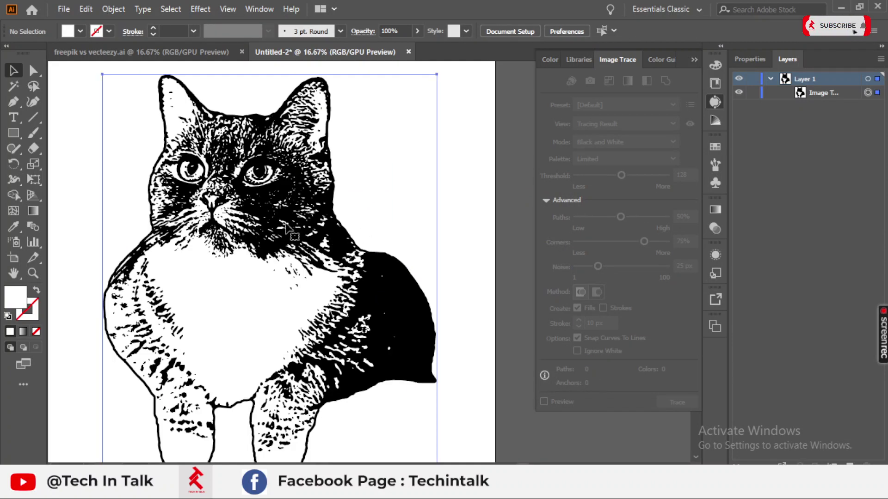
- Expand the cat tracing into editable paths, hide the Image Trace options and deselect the artwork
left_click(285, 226)
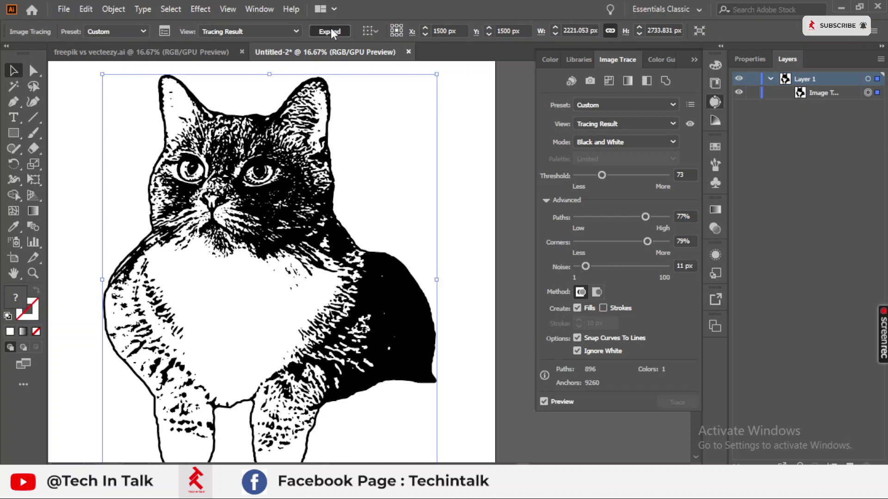
left_click(330, 31)
left_click(694, 61)
left_click(532, 178)
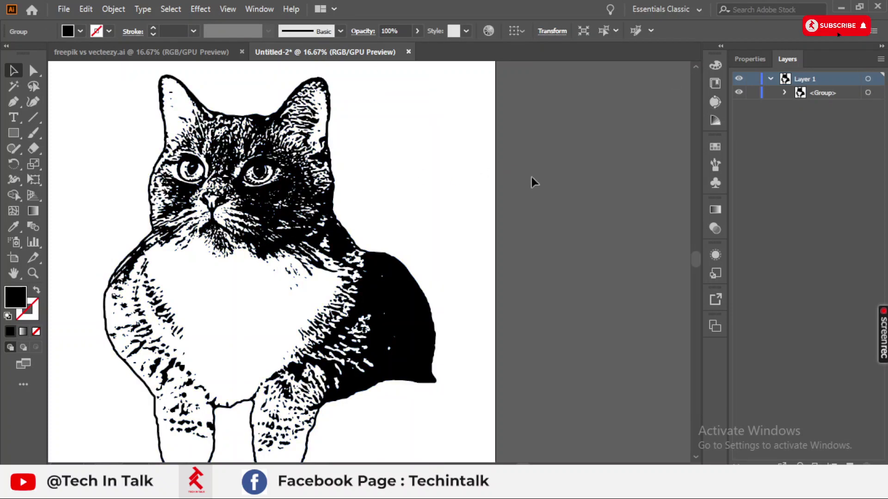
- Move the expanded cat from the artboard to the empty canvas beside it and deselect it
scroll(531, 178, "down", 2, "alt")
left_click_drag(346, 280, 584, 284)
left_click(586, 223)
- Inspect the cat's face, ears and fur against the grey canvas for any leftover white areas
scroll(557, 192, "up", 6, "alt")
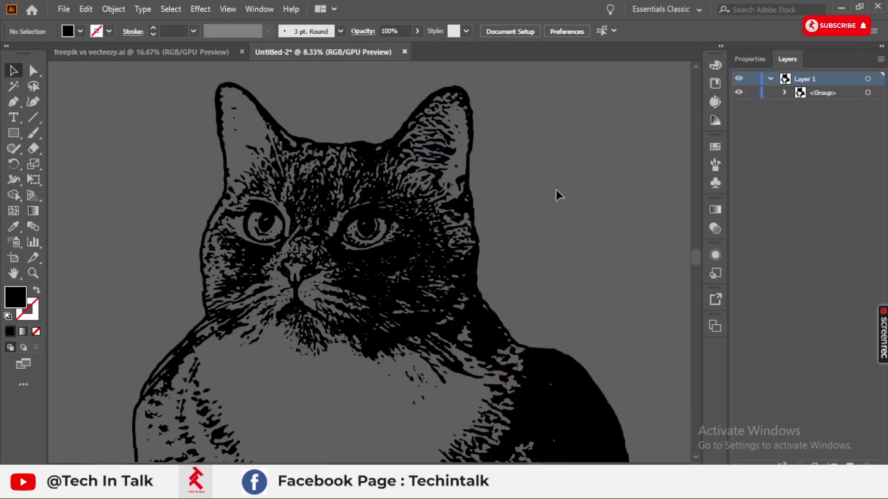
scroll(307, 193, "down", 5, "alt")
left_click(307, 193)
scroll(367, 198, "left", 1, "ctrl")
scroll(395, 183, "up", 4, "alt")
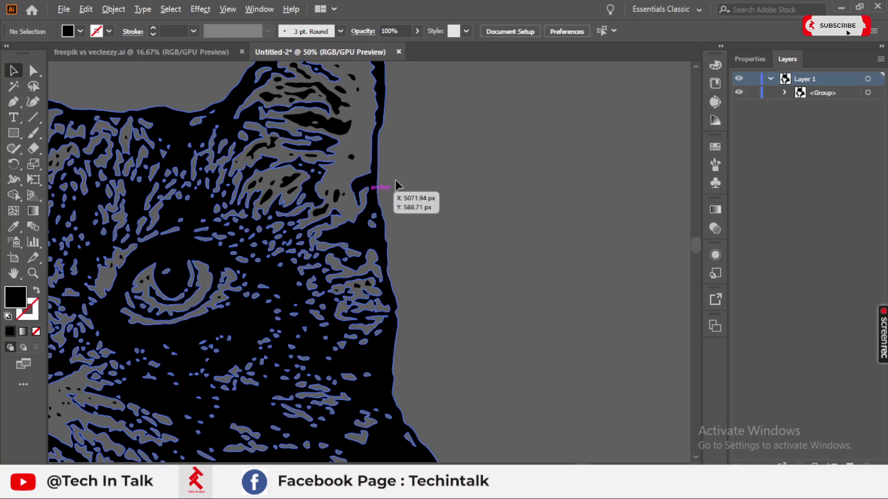
left_click(398, 180)
scroll(397, 182, "down", 4, "alt")
scroll(397, 184, "down", 2, "alt")
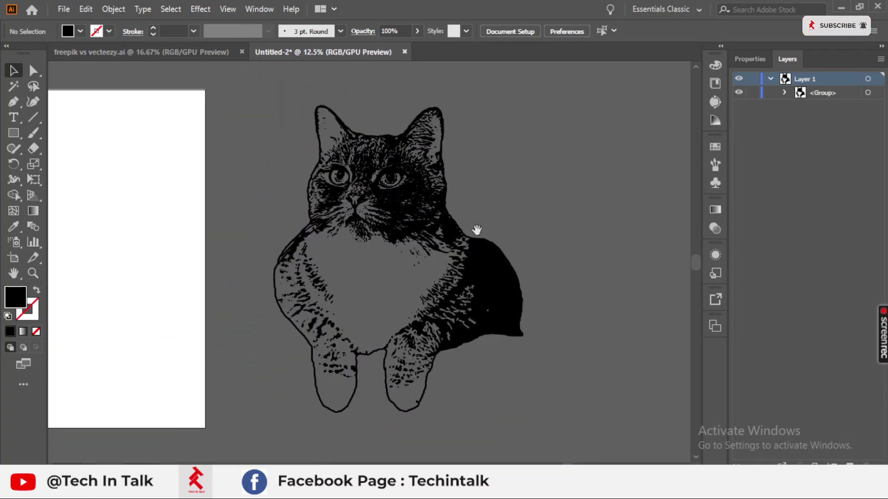
- Move the expanded cat group back onto the white artboard and deselect it
left_click(422, 208)
scroll(591, 204, "up", 1, "alt")
left_click_drag(591, 204, 230, 220)
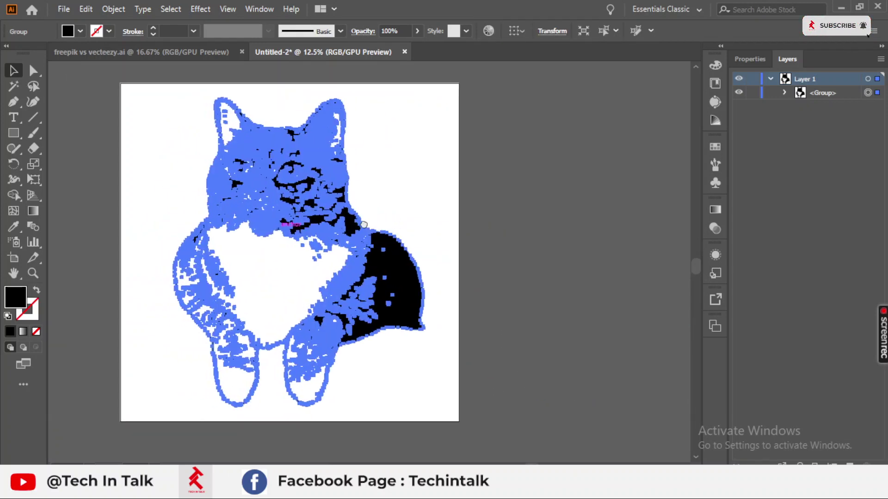
left_click(464, 191)
scroll(428, 188, "up", 1)
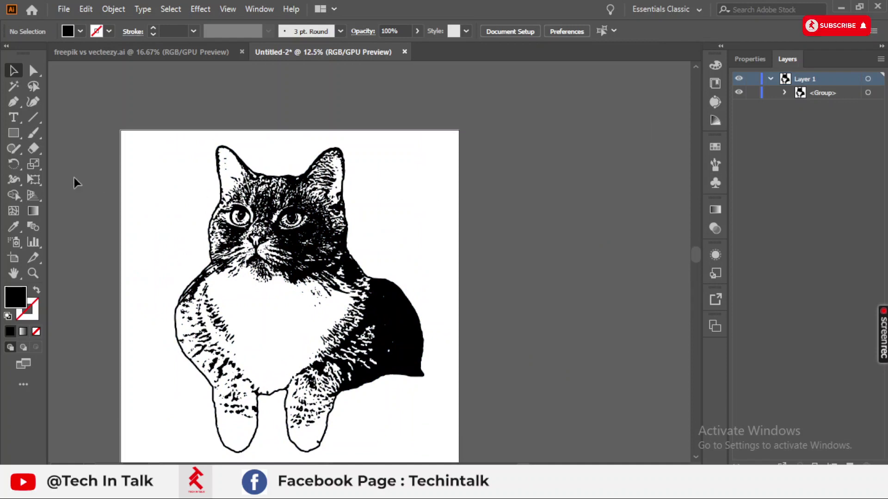
- Draw a black ellipse covering the cat's eye on the right side of its face
left_click_drag(13, 134, 65, 164)
scroll(281, 217, "up", 5)
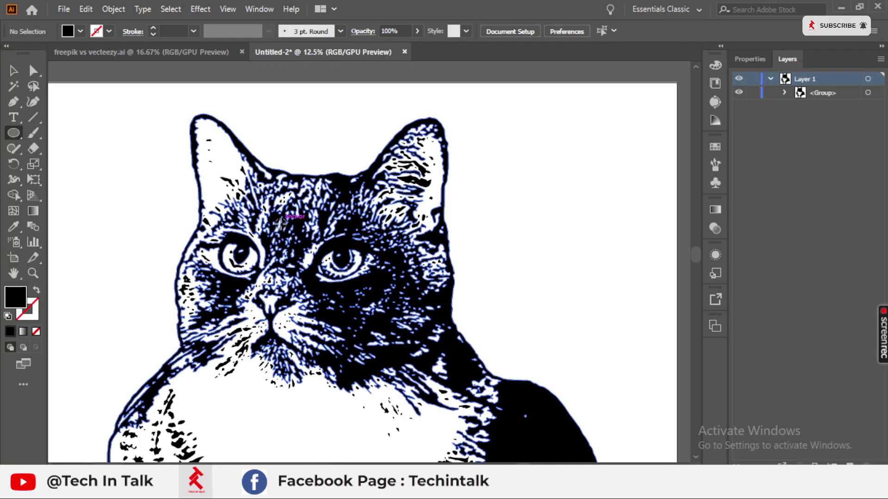
mouse_move(533, 298)
left_mouse_down()
mouse_move(355, 373)
mouse_move(362, 402)
left_mouse_up()
left_click(20, 68)
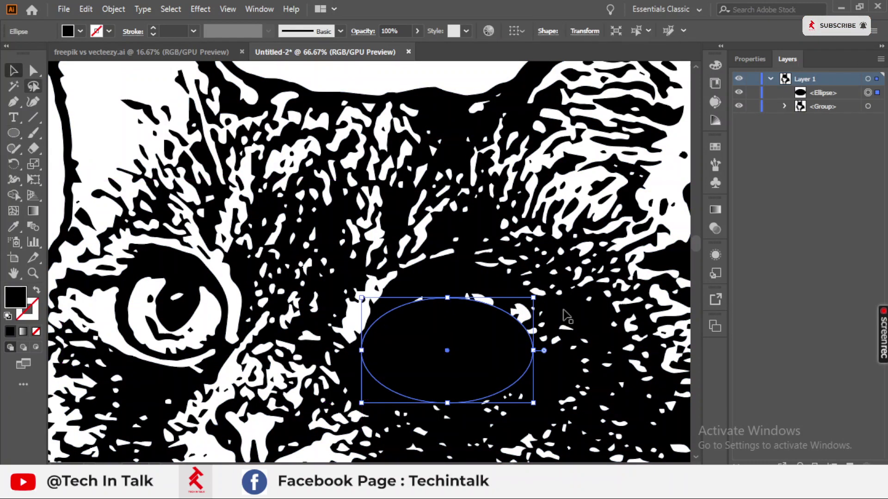
- Resize the black ellipse to cover the whole eye on the right side of the face and duplicate it over the other eye
left_click_drag(533, 298, 548, 277)
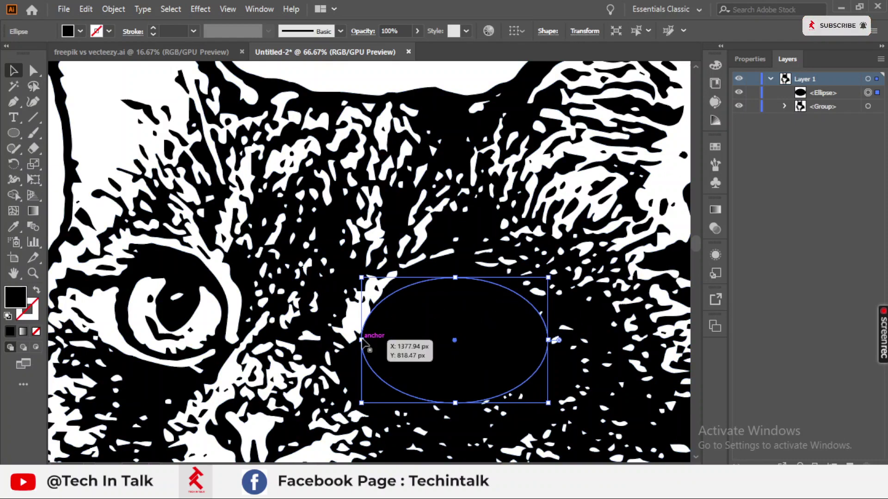
left_click_drag(362, 340, 368, 340)
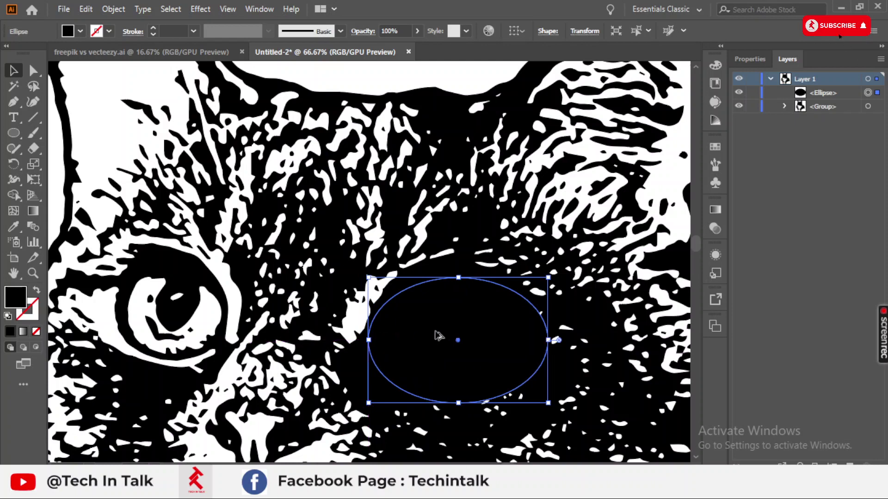
left_click_drag(438, 336, 159, 306, "alt")
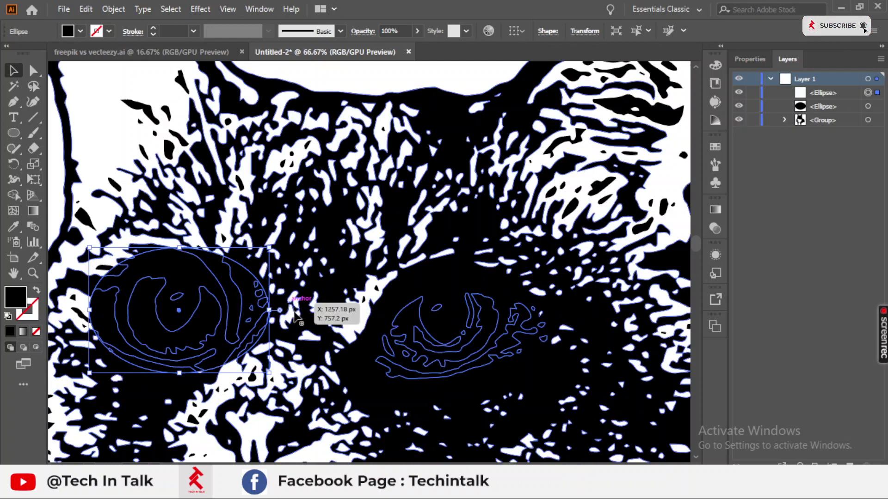
- Shrink the duplicated ellipse so it covers only the iris of the eye on the left side of the face
left_click_drag(274, 309, 204, 320, "alt")
key("ctrl+equal")
key("ctrl+minus")
key("ctrl+minus")
key("ctrl+minus")
key("ctrl+equal")
key("ctrl+equal")
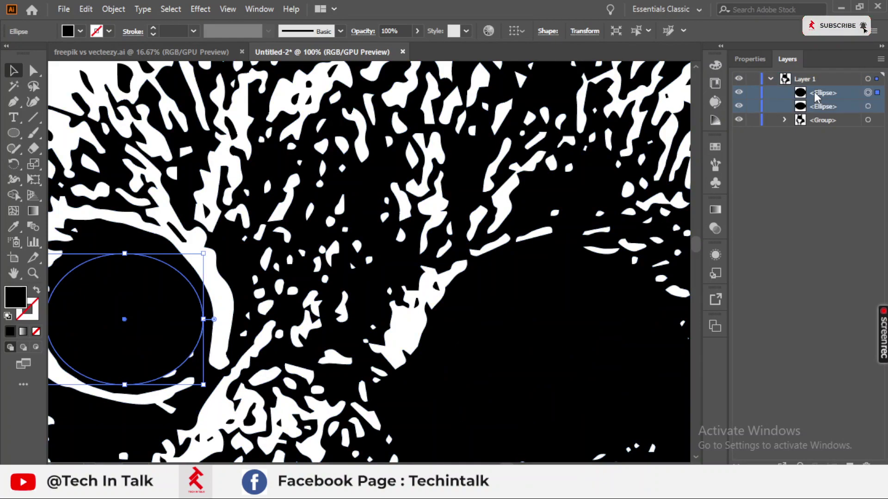
- Move both ellipses behind the cat group and fill the smaller one, behind the eye on the face's left side, with yellow
left_click_drag(813, 91, 804, 123)
key("ctrl+minus")
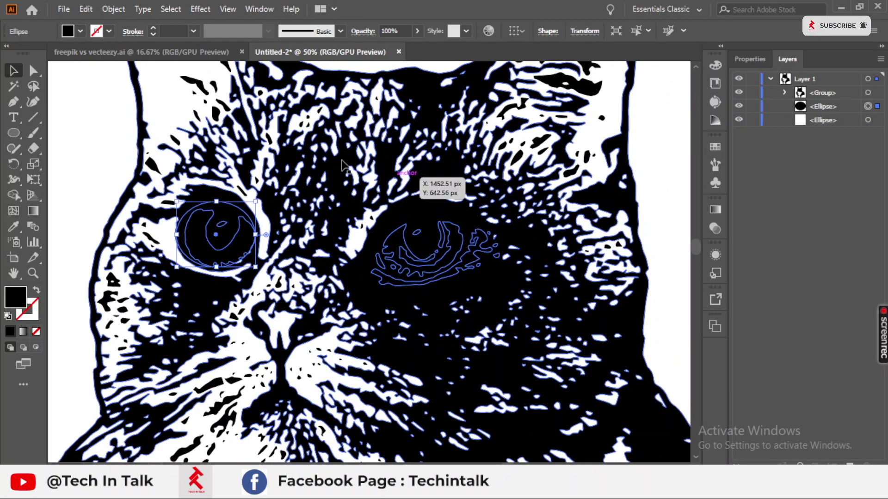
left_click(77, 31)
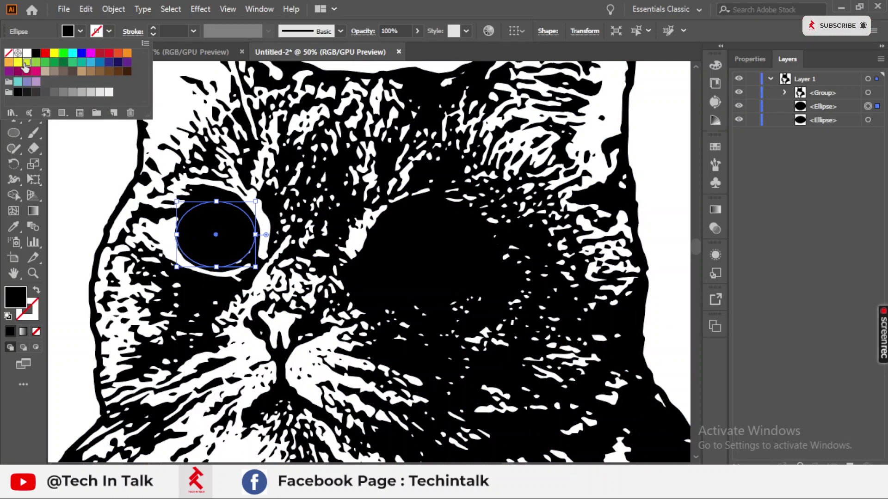
left_click(27, 62)
left_click(18, 62)
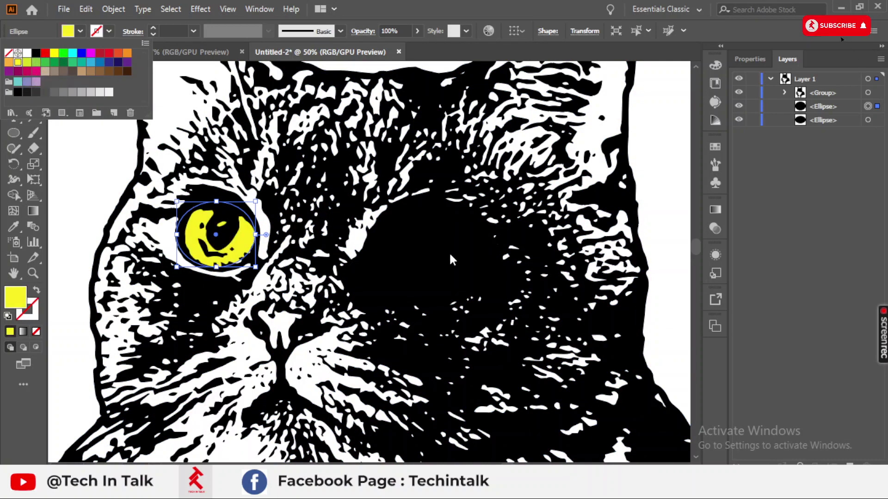
- Fill the larger ellipse behind the eye on the right side of the face with the same yellow and deselect it
left_click(870, 130)
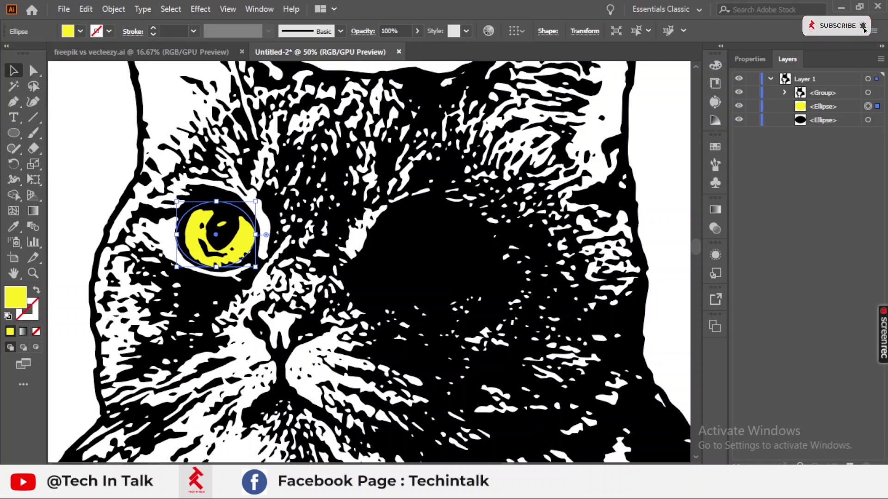
left_click(878, 120)
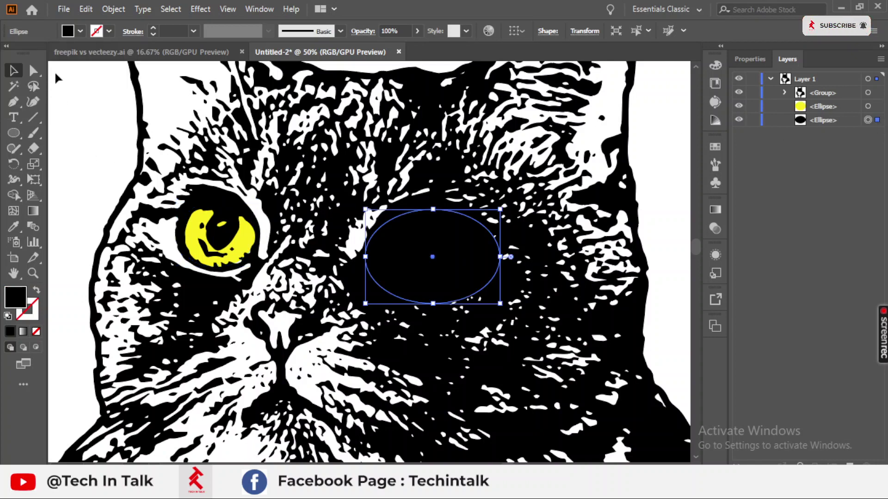
left_click(80, 31)
left_click(17, 64)
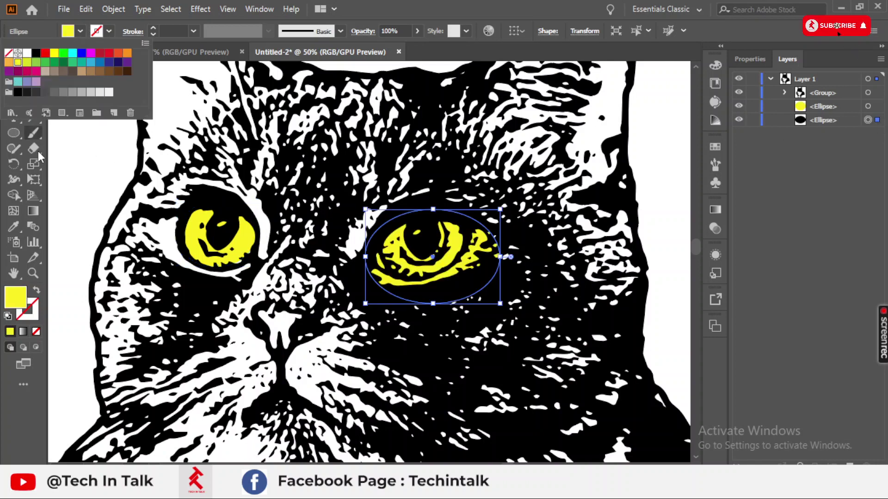
key("ctrl+shift+a")
- Inspect the whole cat artwork and its yellow eyes on the artboard, leaving nothing selected
scroll(211, 204, "down", 2)
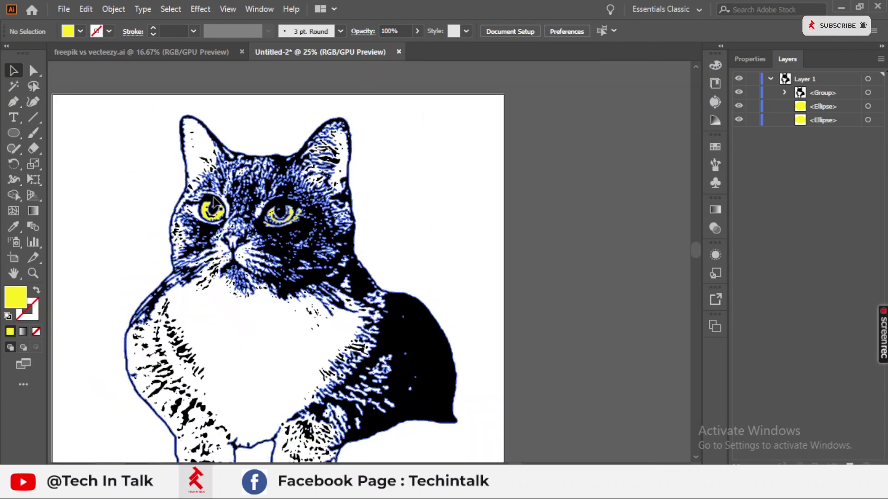
left_click(319, 187)
left_click(492, 194)
scroll(492, 194, "down", 1)
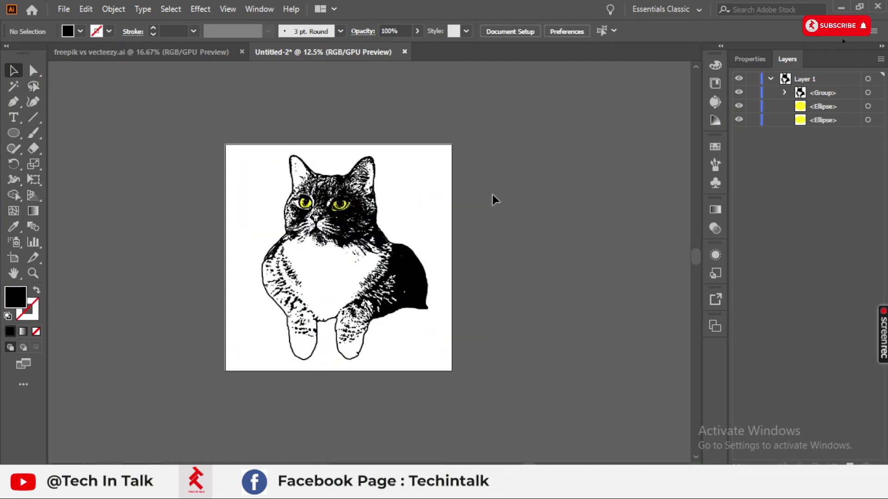
scroll(472, 198, "right", 1)
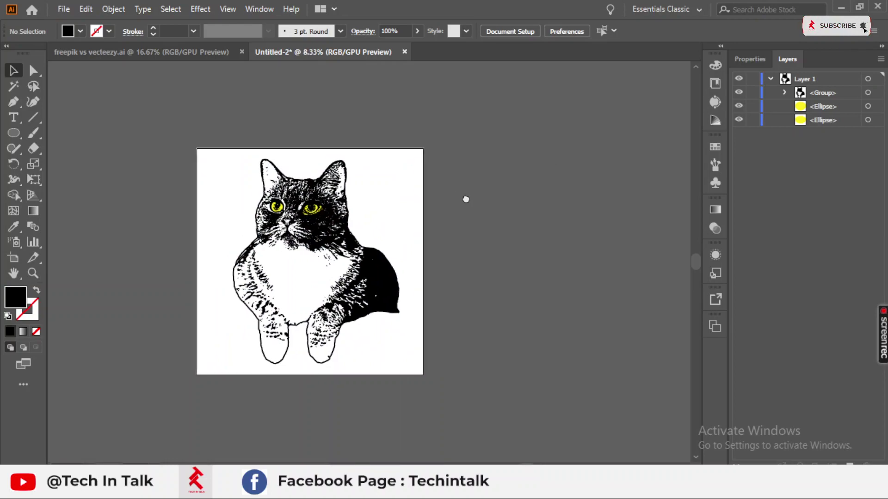
scroll(463, 199, "up", 3)
scroll(370, 215, "down", 3)
scroll(462, 223, "right", 1)
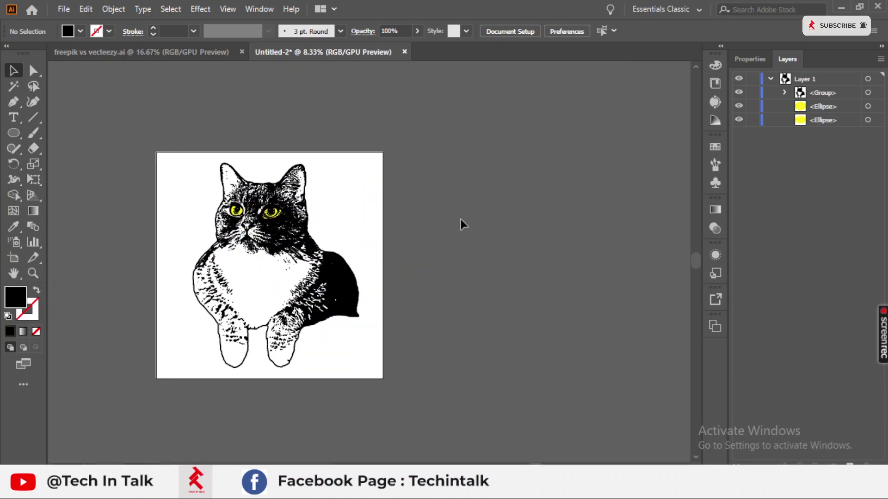
scroll(454, 228, "up", 3)
scroll(458, 228, "down", 2)
scroll(303, 148, "left", 1)
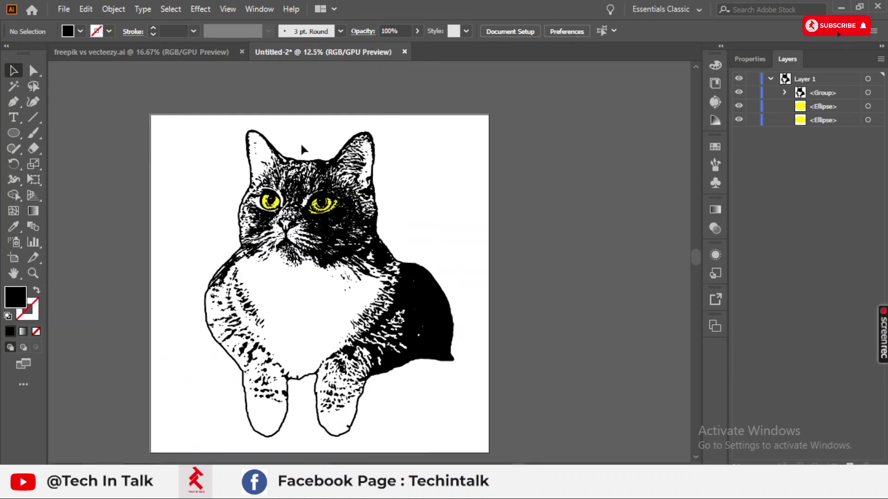
scroll(265, 145, "up", 4)
scroll(266, 148, "down", 5)
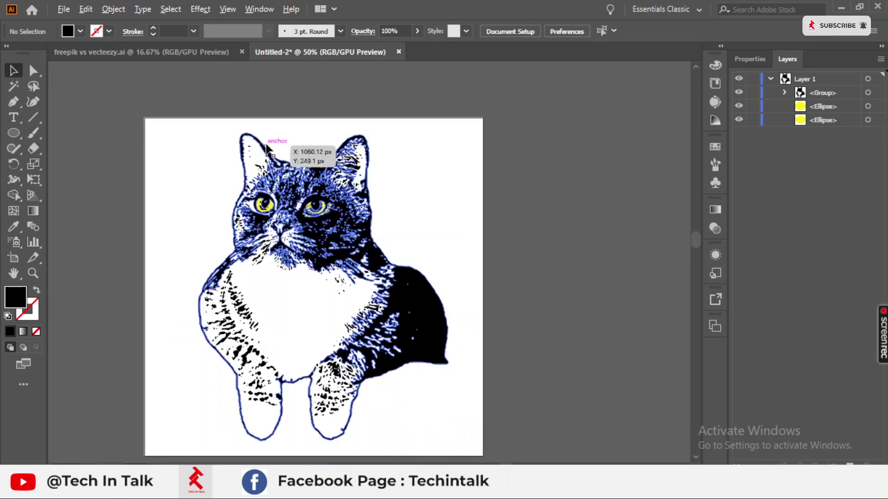
scroll(291, 182, "right", 1)
scroll(296, 199, "up", 2)
left_click(358, 199)
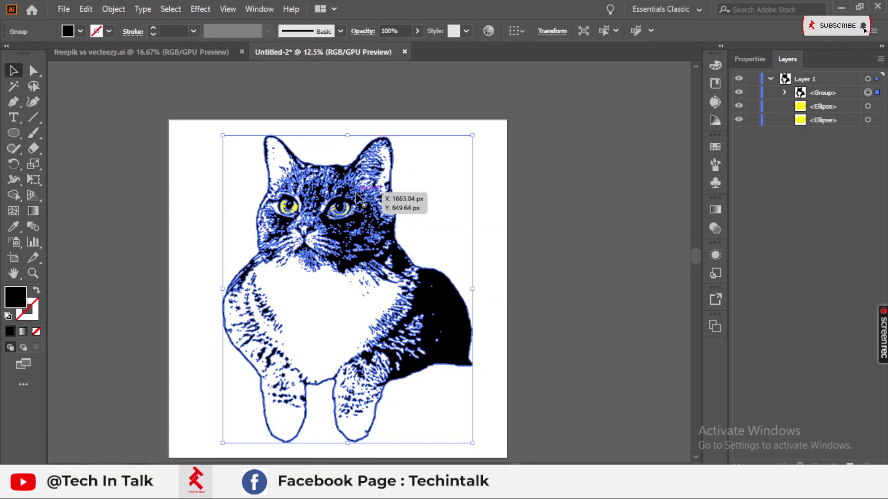
left_click(401, 198)
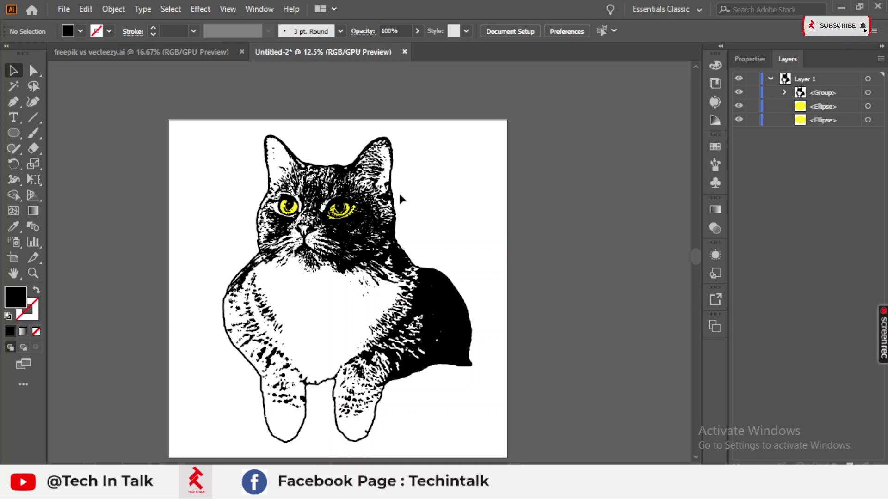
left_click(397, 193)
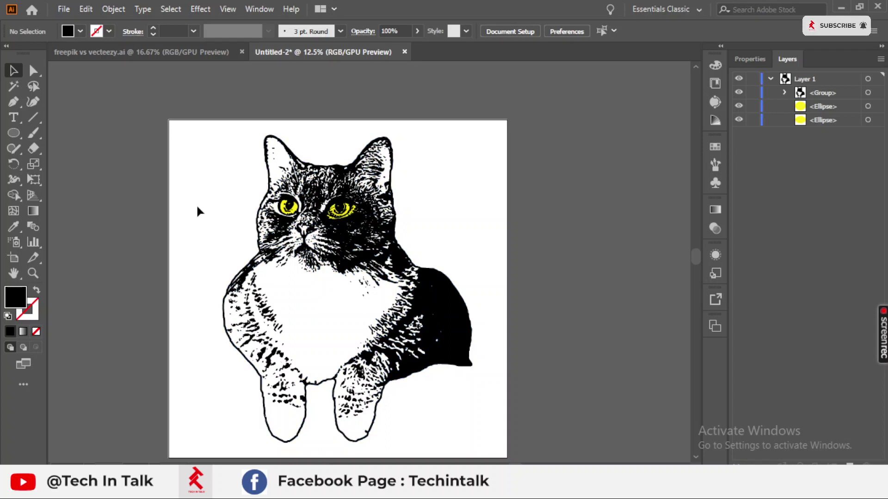